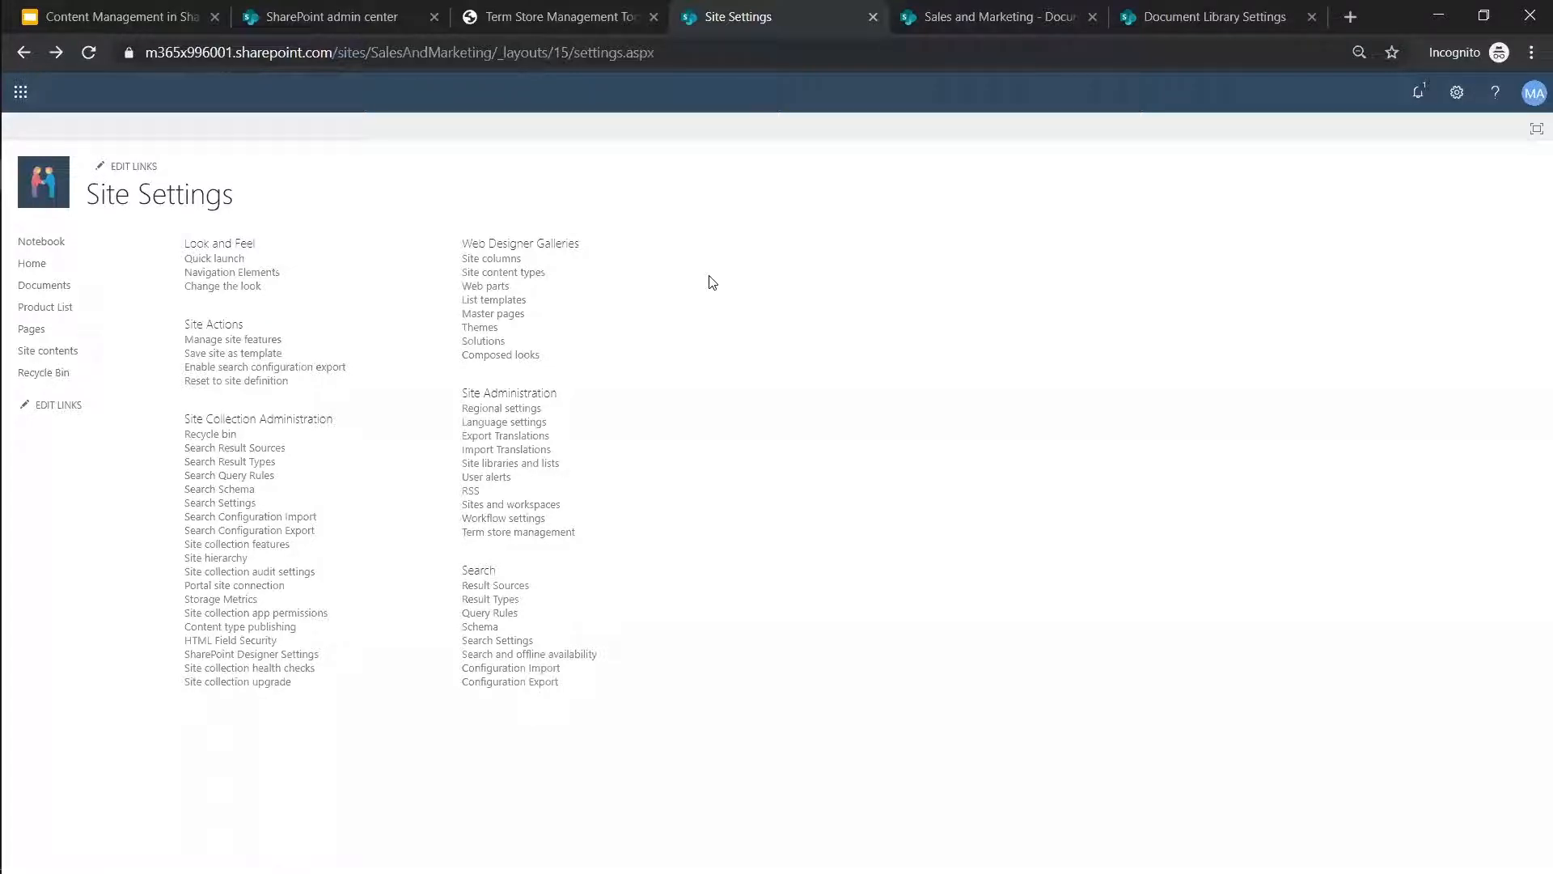
Open the site content types list and look through its content types and the available group filter options
{"action": "left_click", "coordinate": [532, 279]}
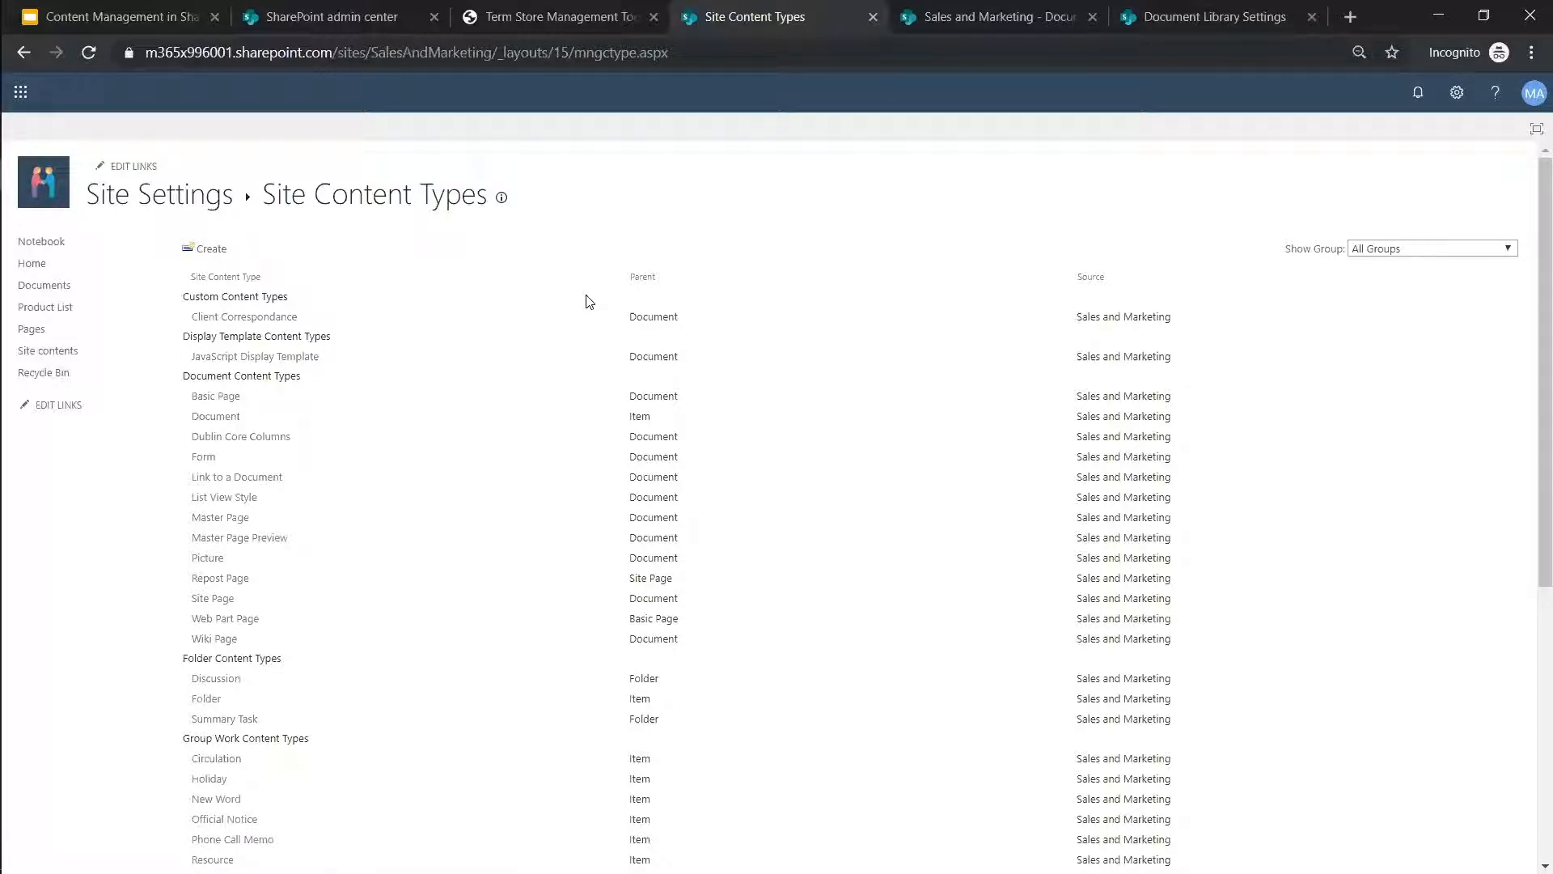
{"action": "scroll", "coordinate": [553, 460], "scroll_direction": "down", "scroll_amount": 6}
{"action": "scroll", "coordinate": [554, 459], "scroll_direction": "up", "scroll_amount": 6}
{"action": "left_click", "coordinate": [1373, 250]}
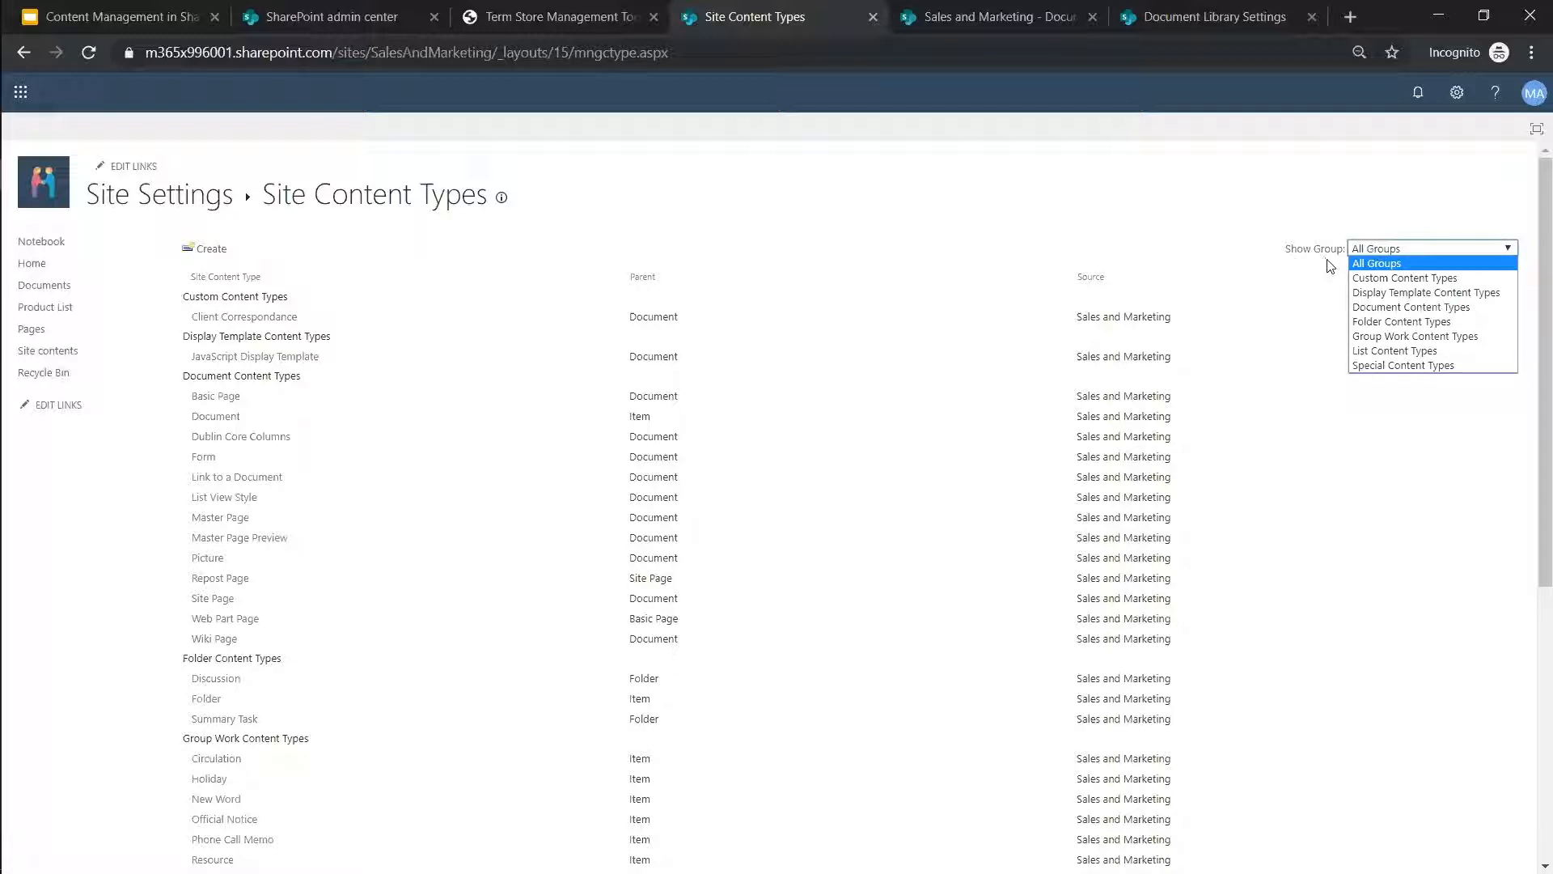
{"action": "left_click", "coordinate": [332, 280]}
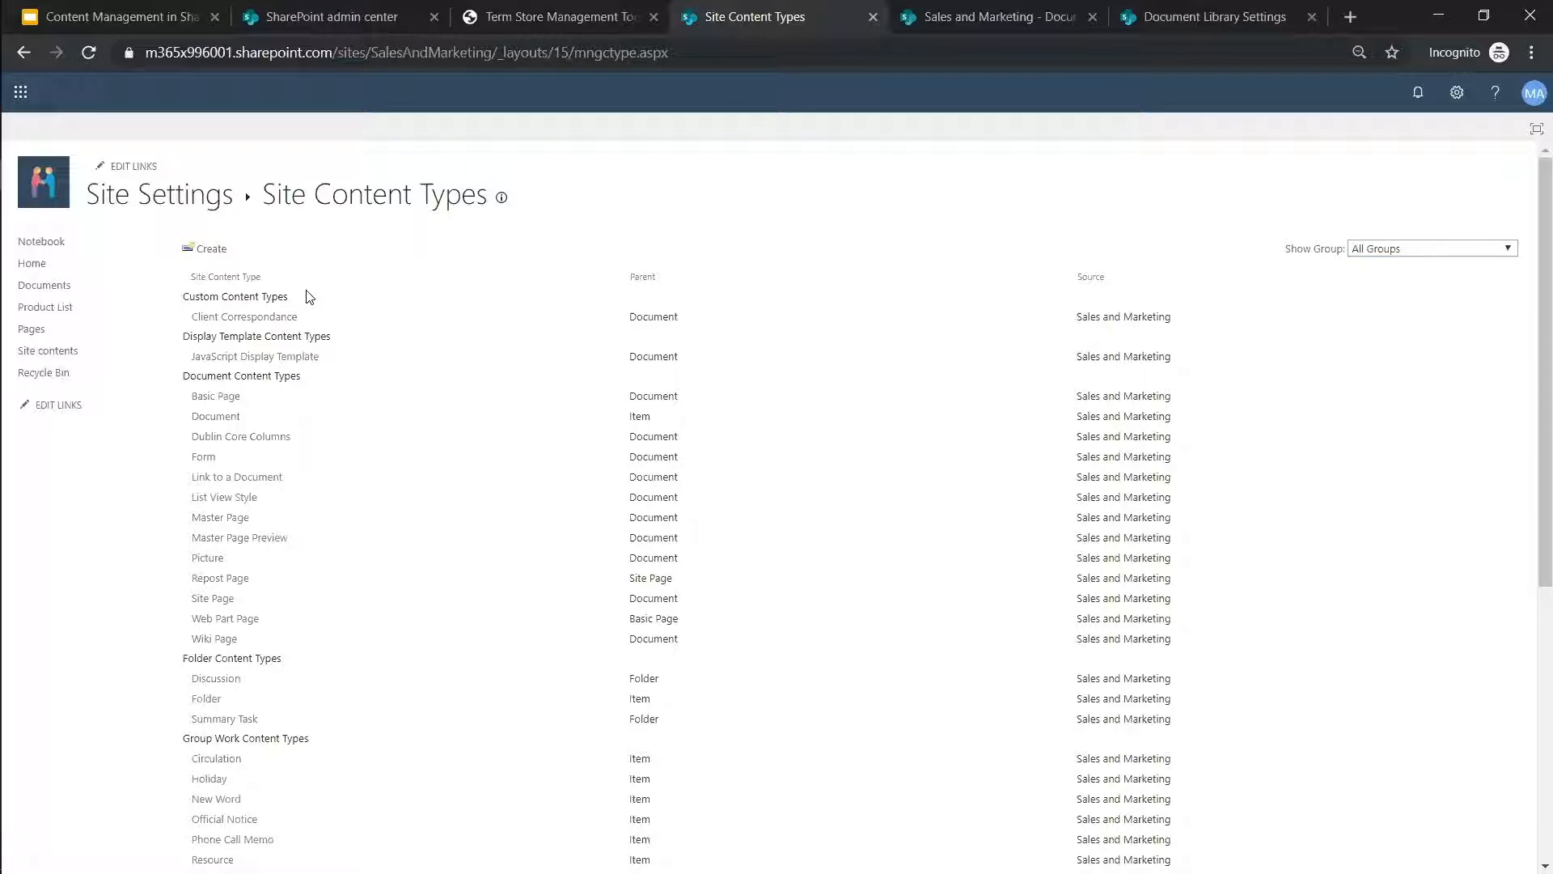
Open the Client Correspondance content type and review its advanced settings, including the document template, without changing them
{"action": "left_click", "coordinate": [256, 318]}
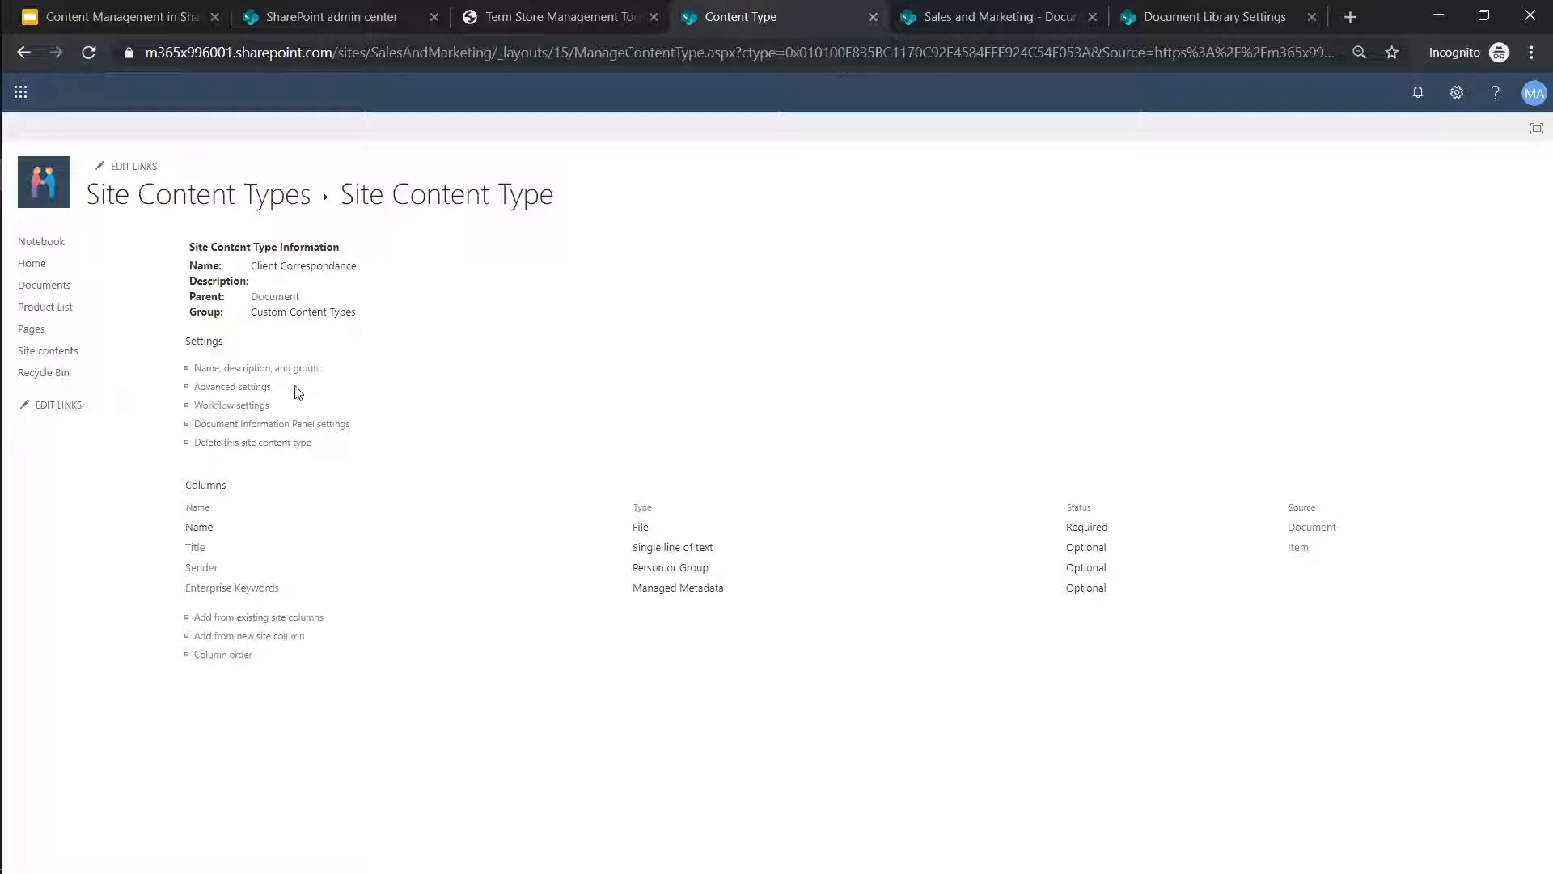
{"action": "left_click", "coordinate": [244, 387]}
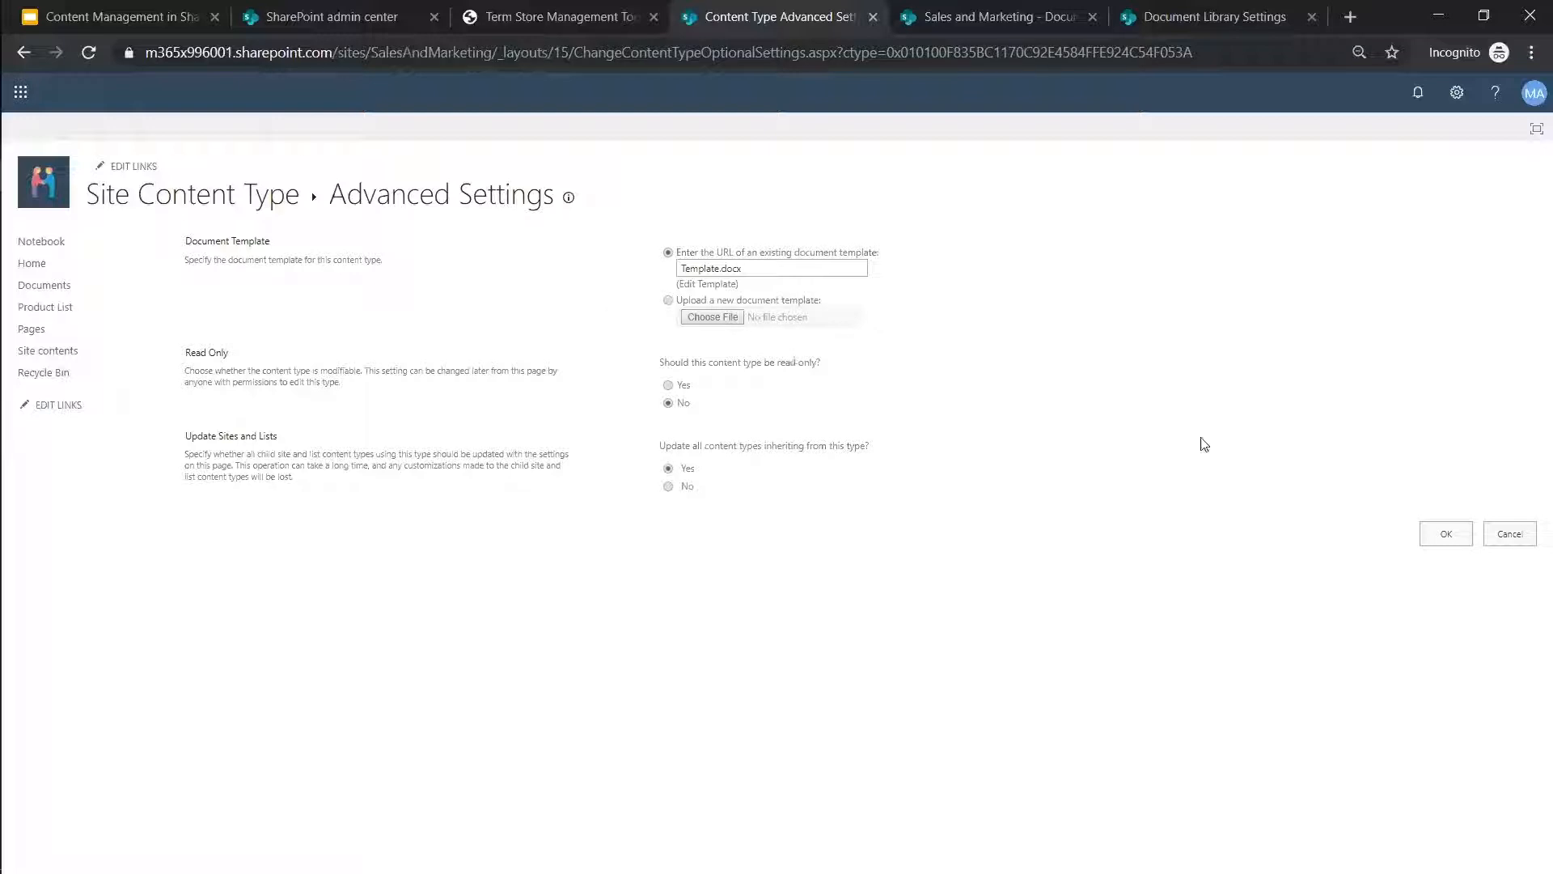
{"action": "left_click", "coordinate": [1494, 537]}
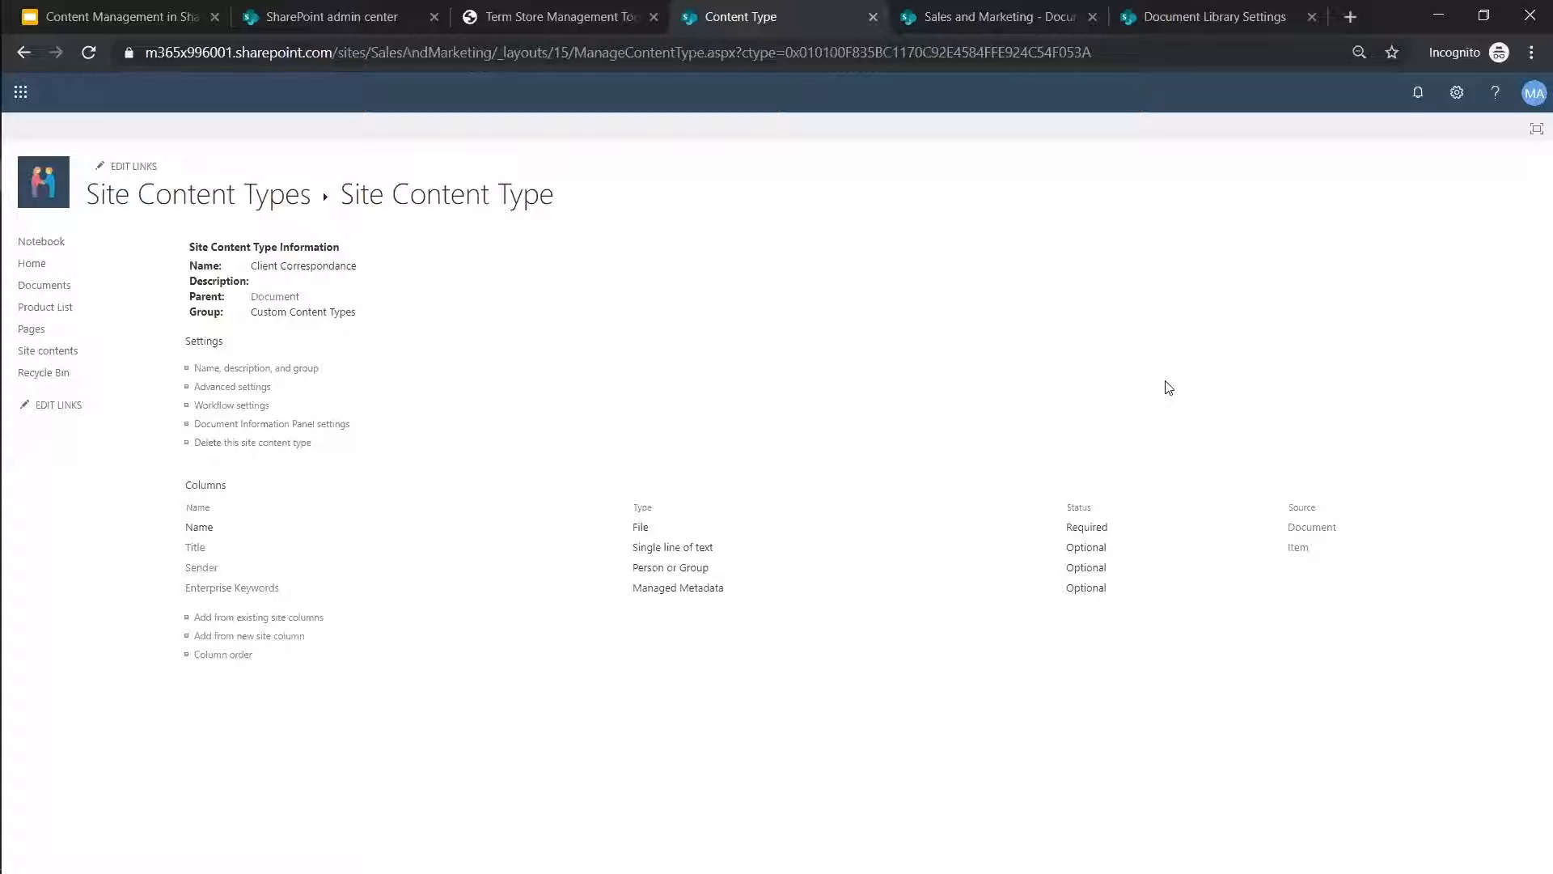
Check the content type management option in the Documents library's advanced settings and review the content types assigned to the library
{"action": "left_click", "coordinate": [1160, 31]}
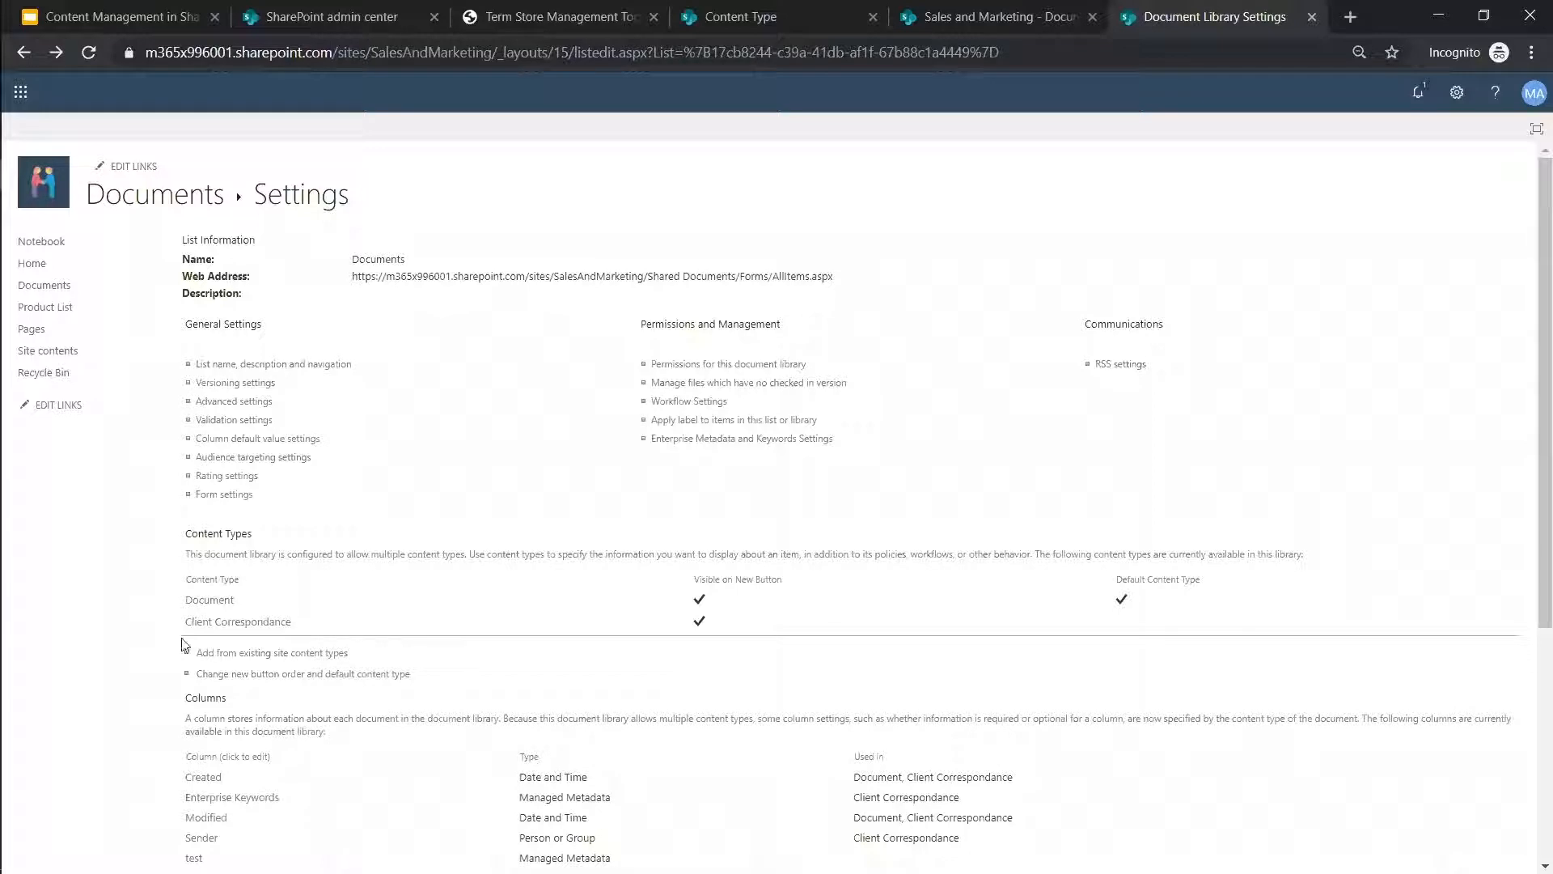
{"action": "left_click", "coordinate": [251, 403]}
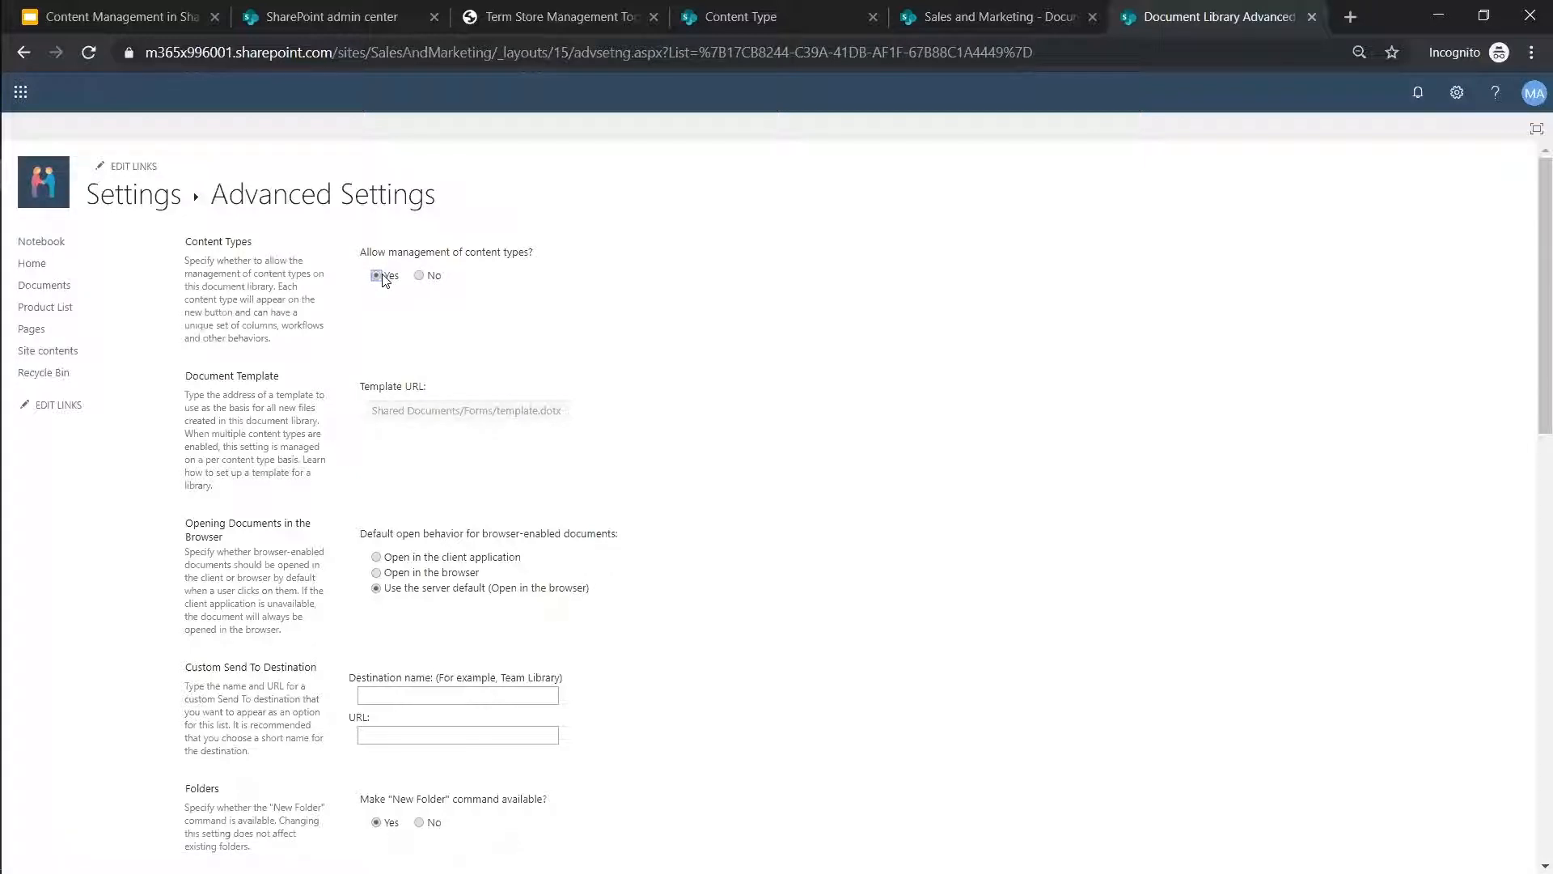
{"action": "left_click", "coordinate": [152, 200]}
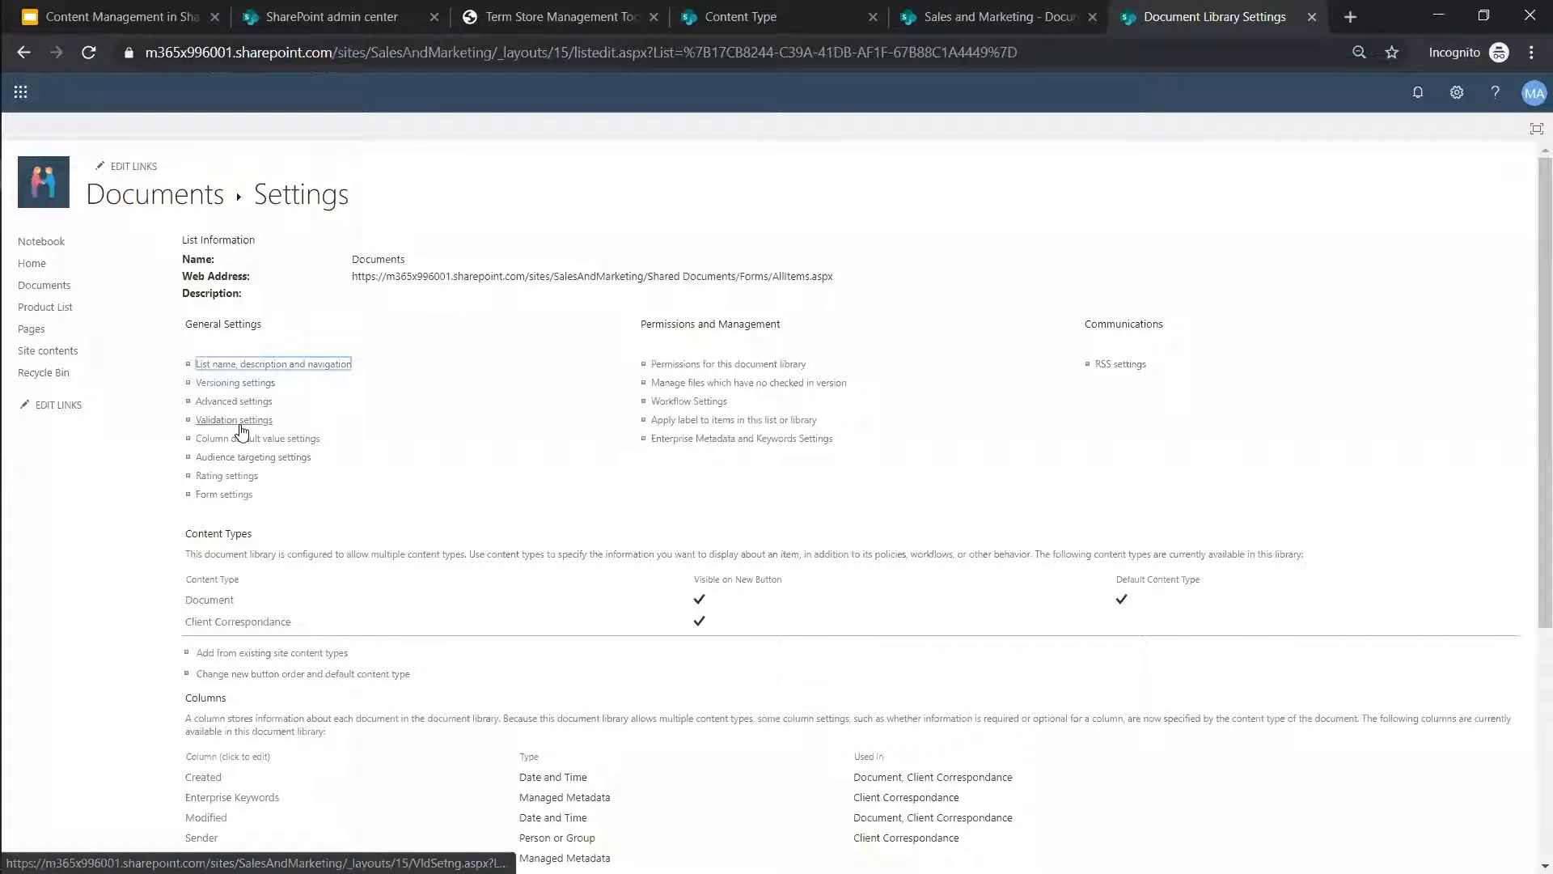
{"action": "scroll", "coordinate": [421, 532], "scroll_direction": "down", "scroll_amount": 1}
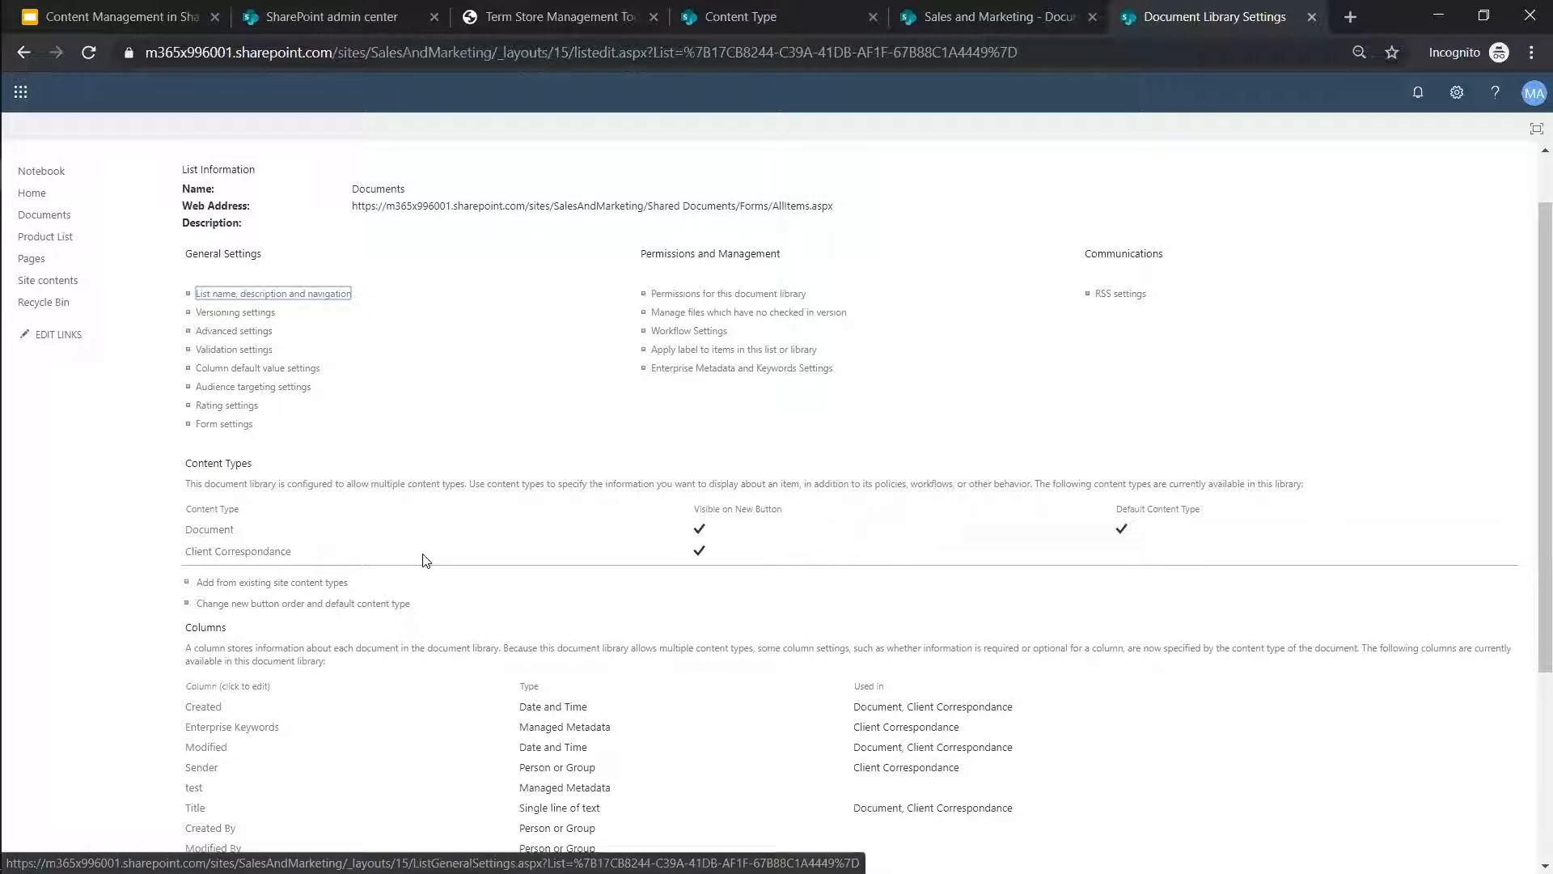
{"action": "scroll", "coordinate": [425, 559], "scroll_direction": "up", "scroll_amount": 1}
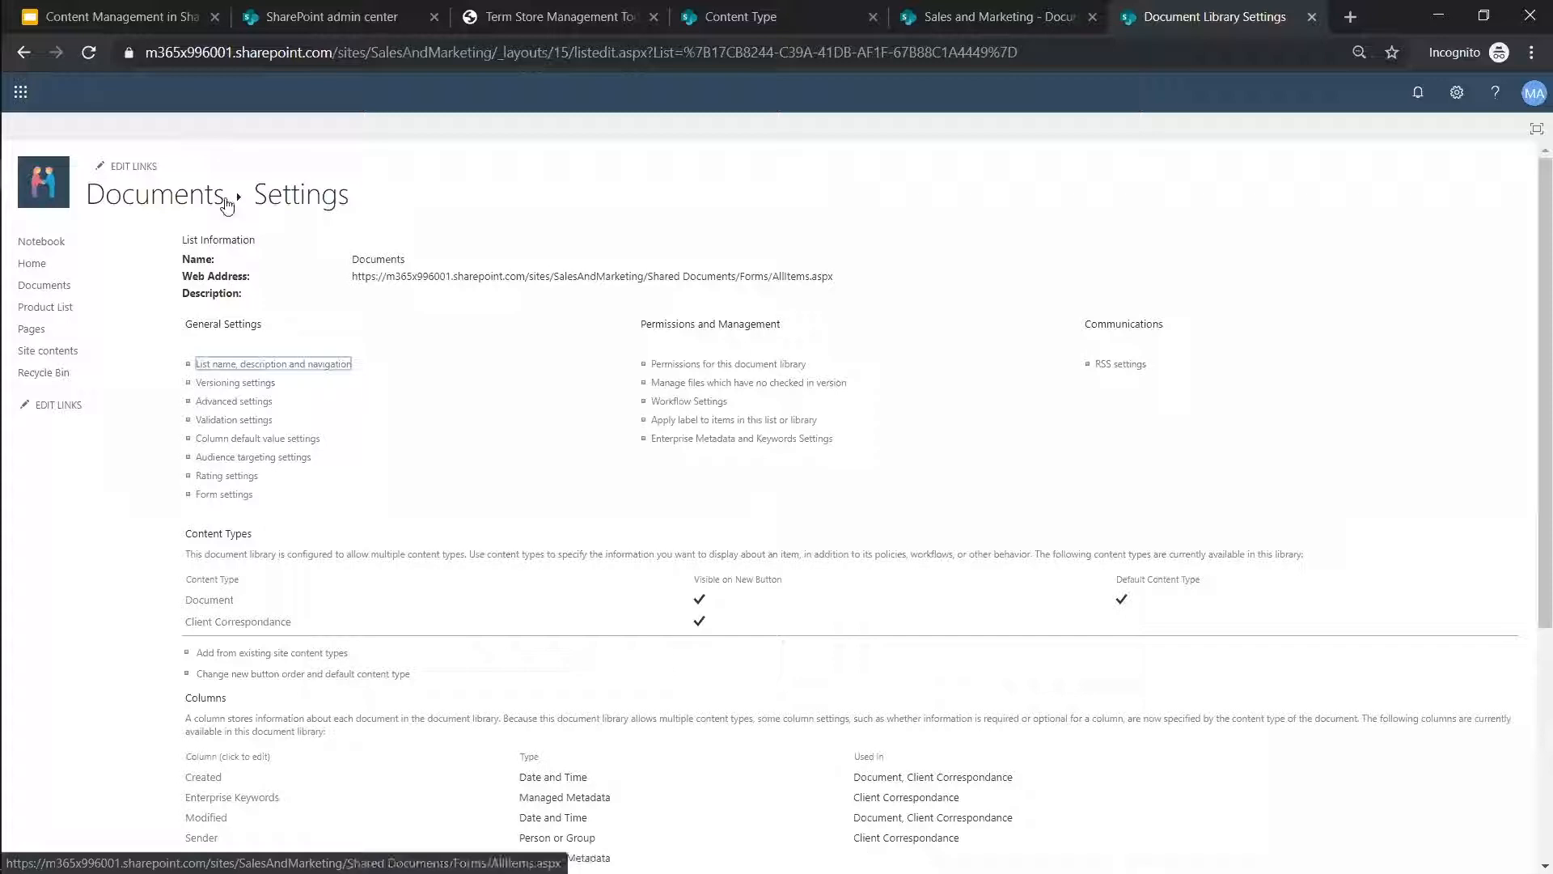
Create a new Client Correspondance document in the Documents library and view it in Word
{"action": "left_click", "coordinate": [179, 195]}
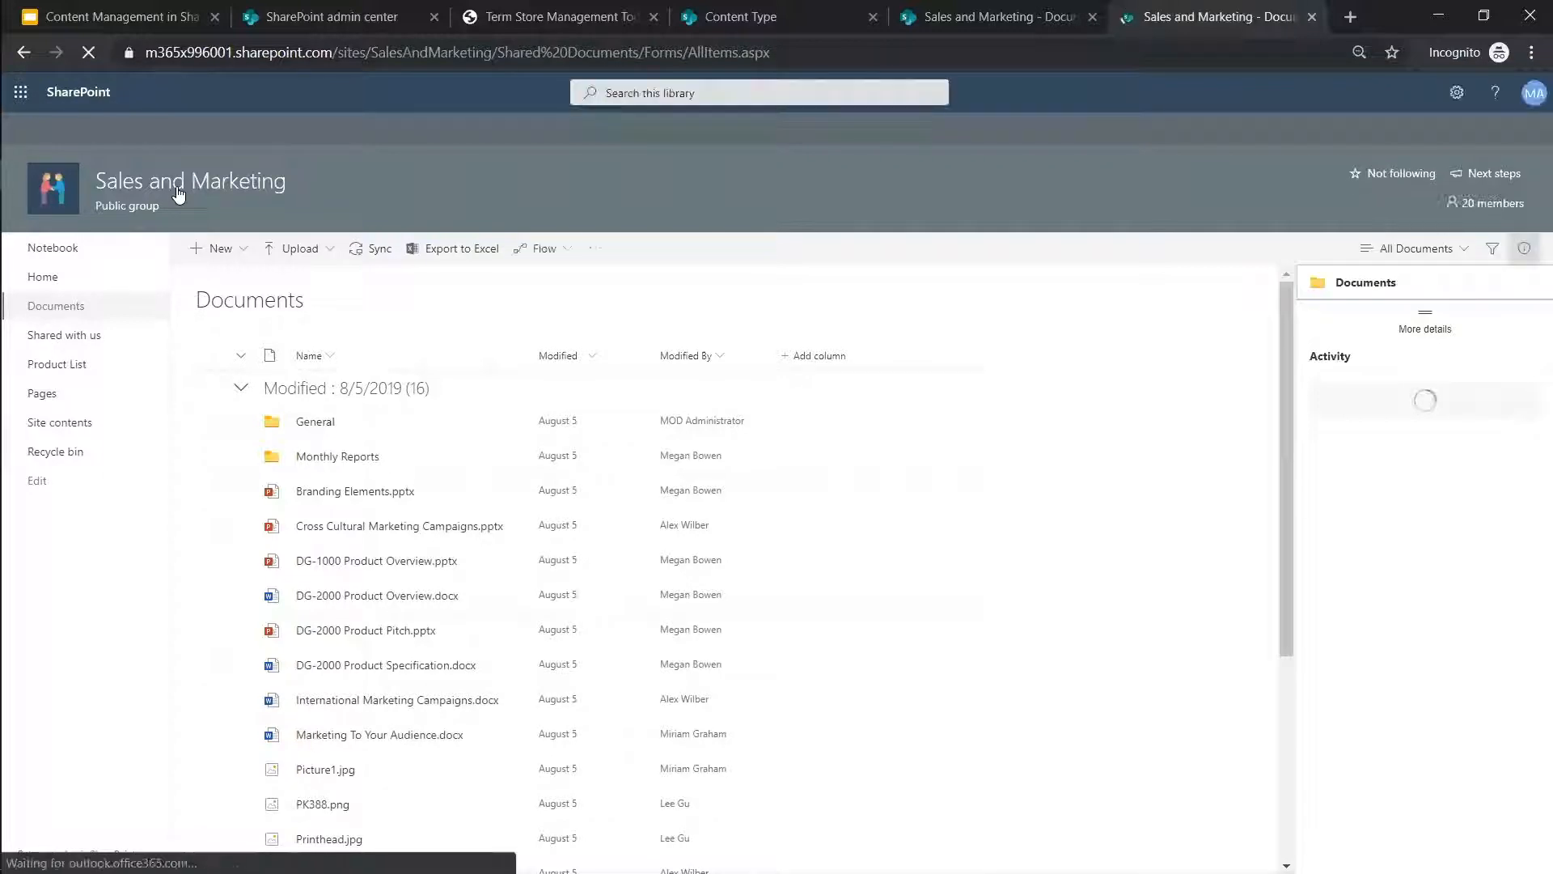
{"action": "left_click", "coordinate": [243, 251]}
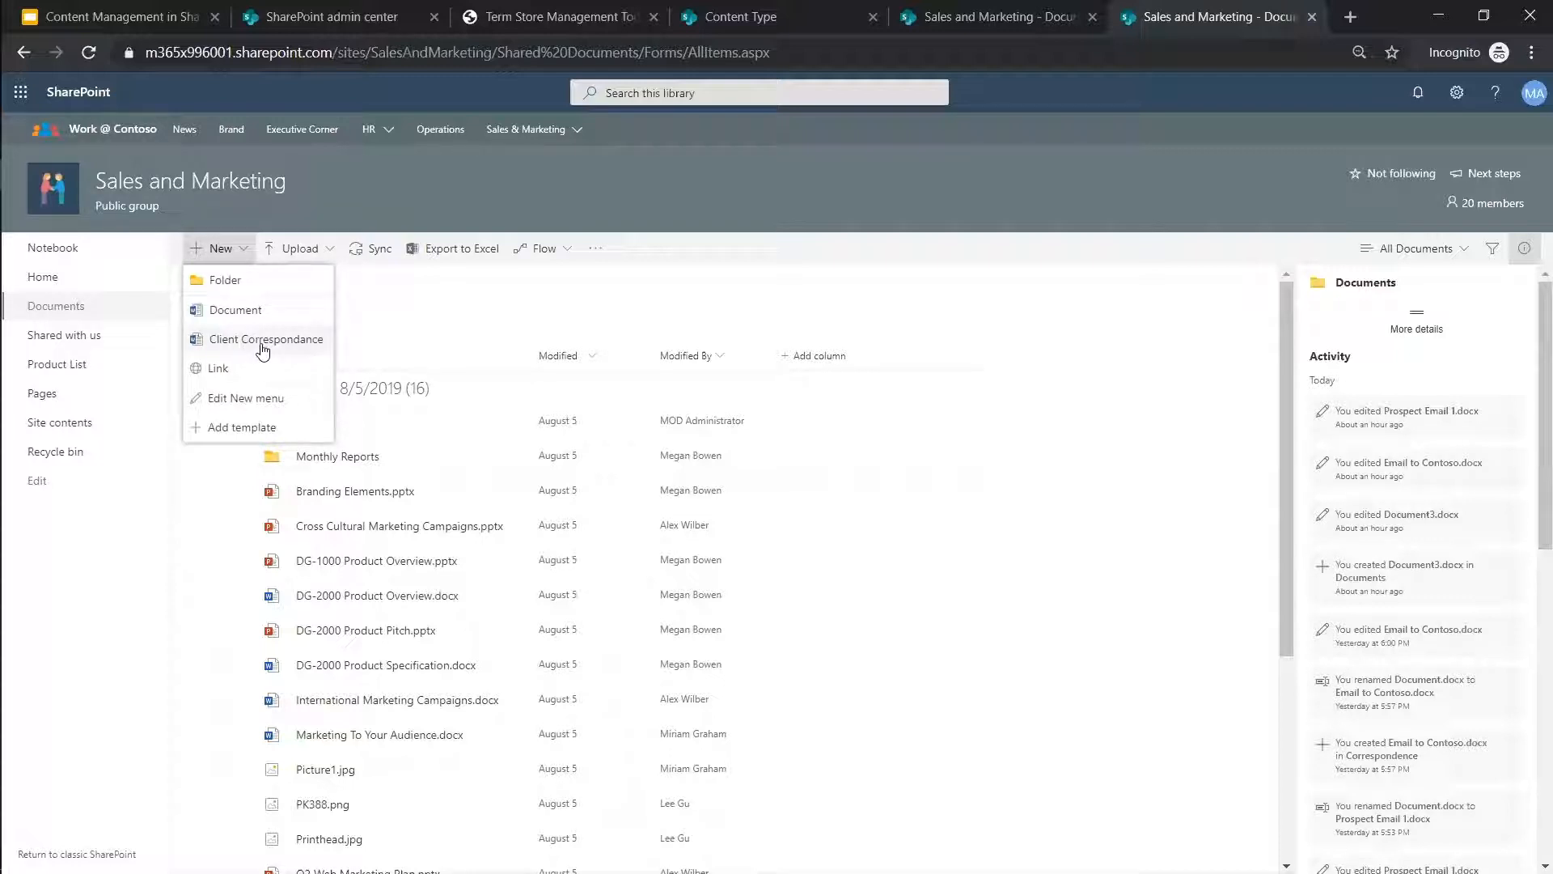
{"action": "left_click", "coordinate": [263, 349]}
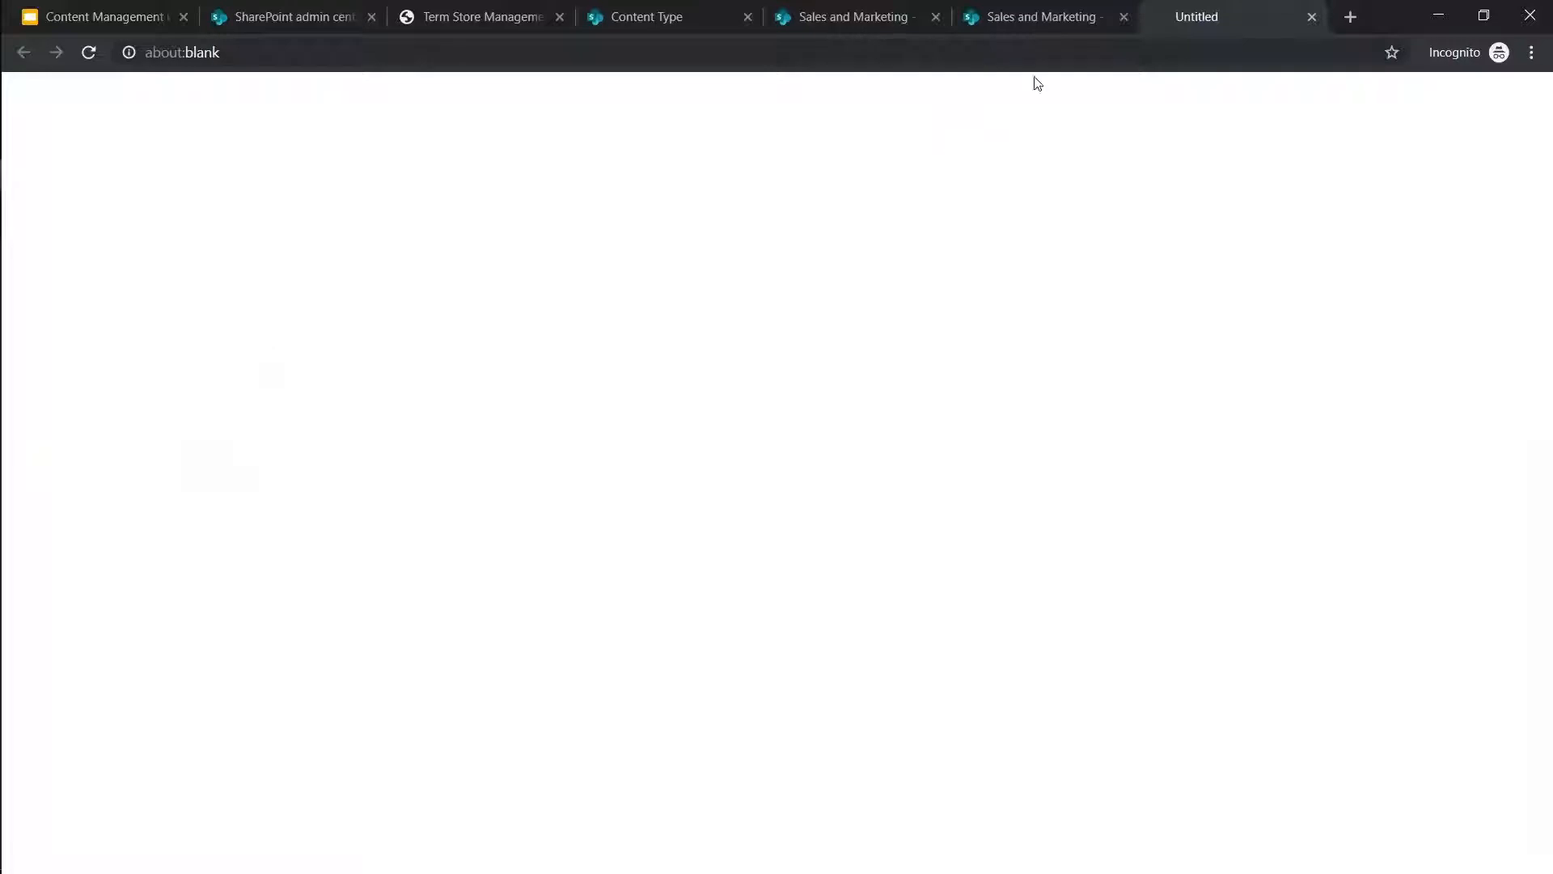
{"action": "left_click", "coordinate": [1026, 26]}
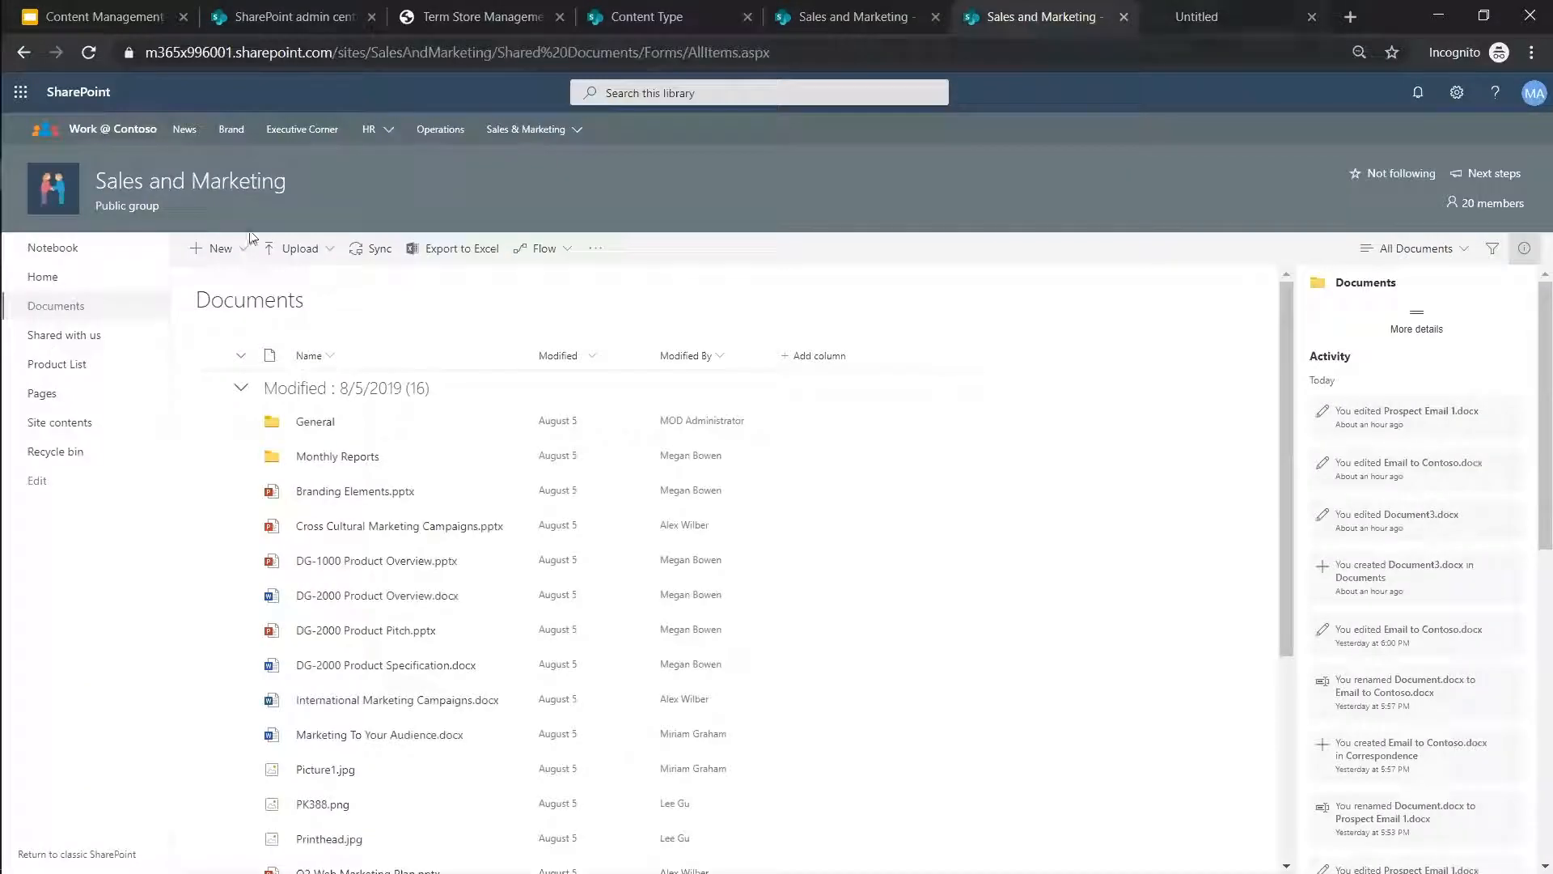
{"action": "left_click", "coordinate": [223, 250]}
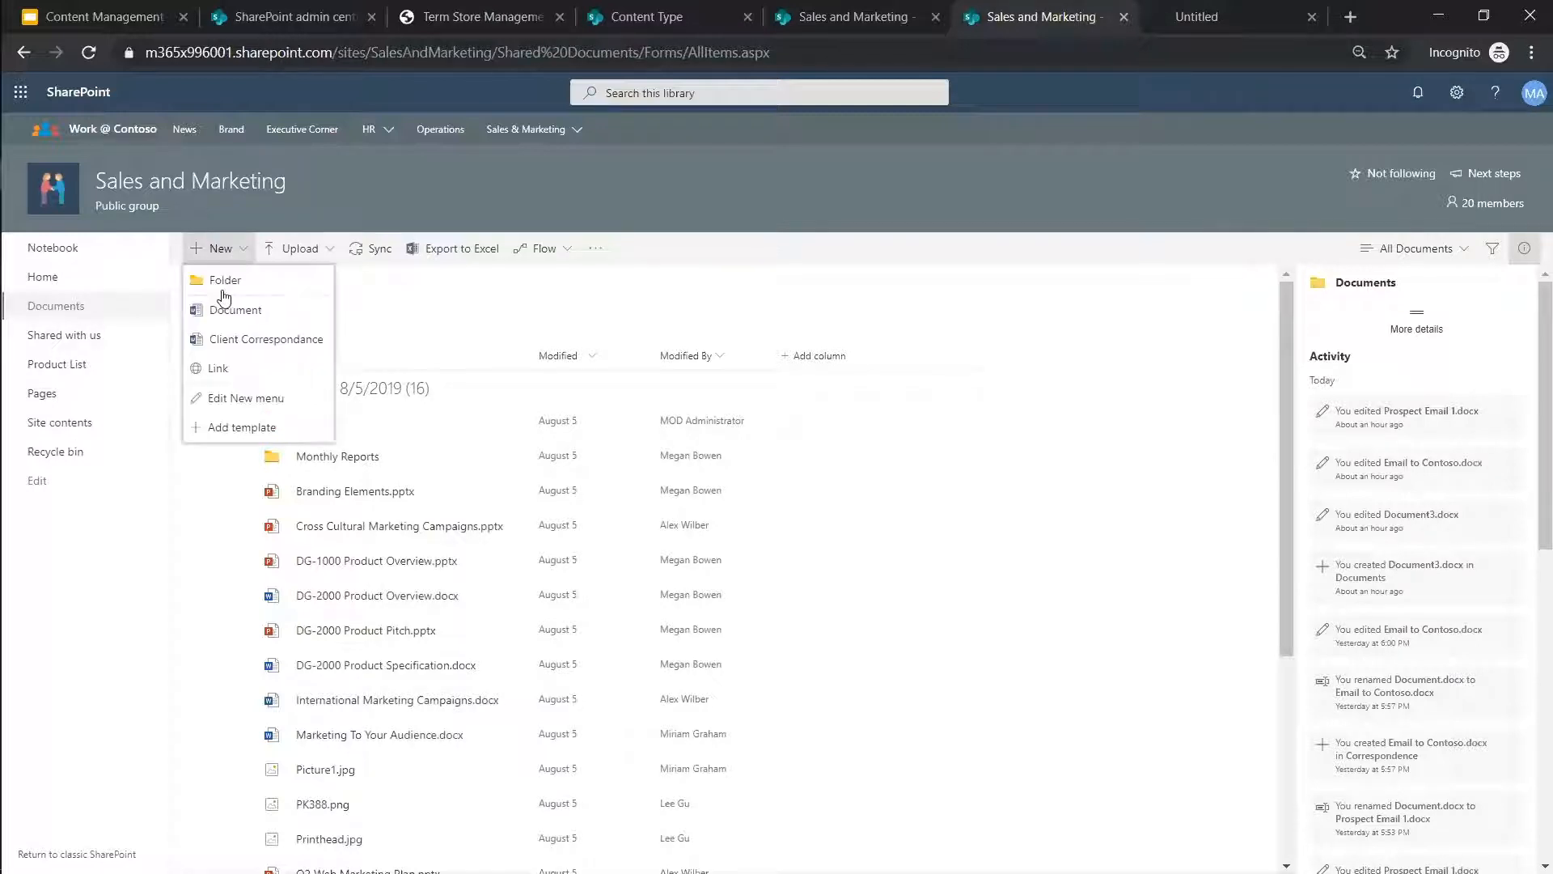
{"action": "left_click", "coordinate": [230, 339]}
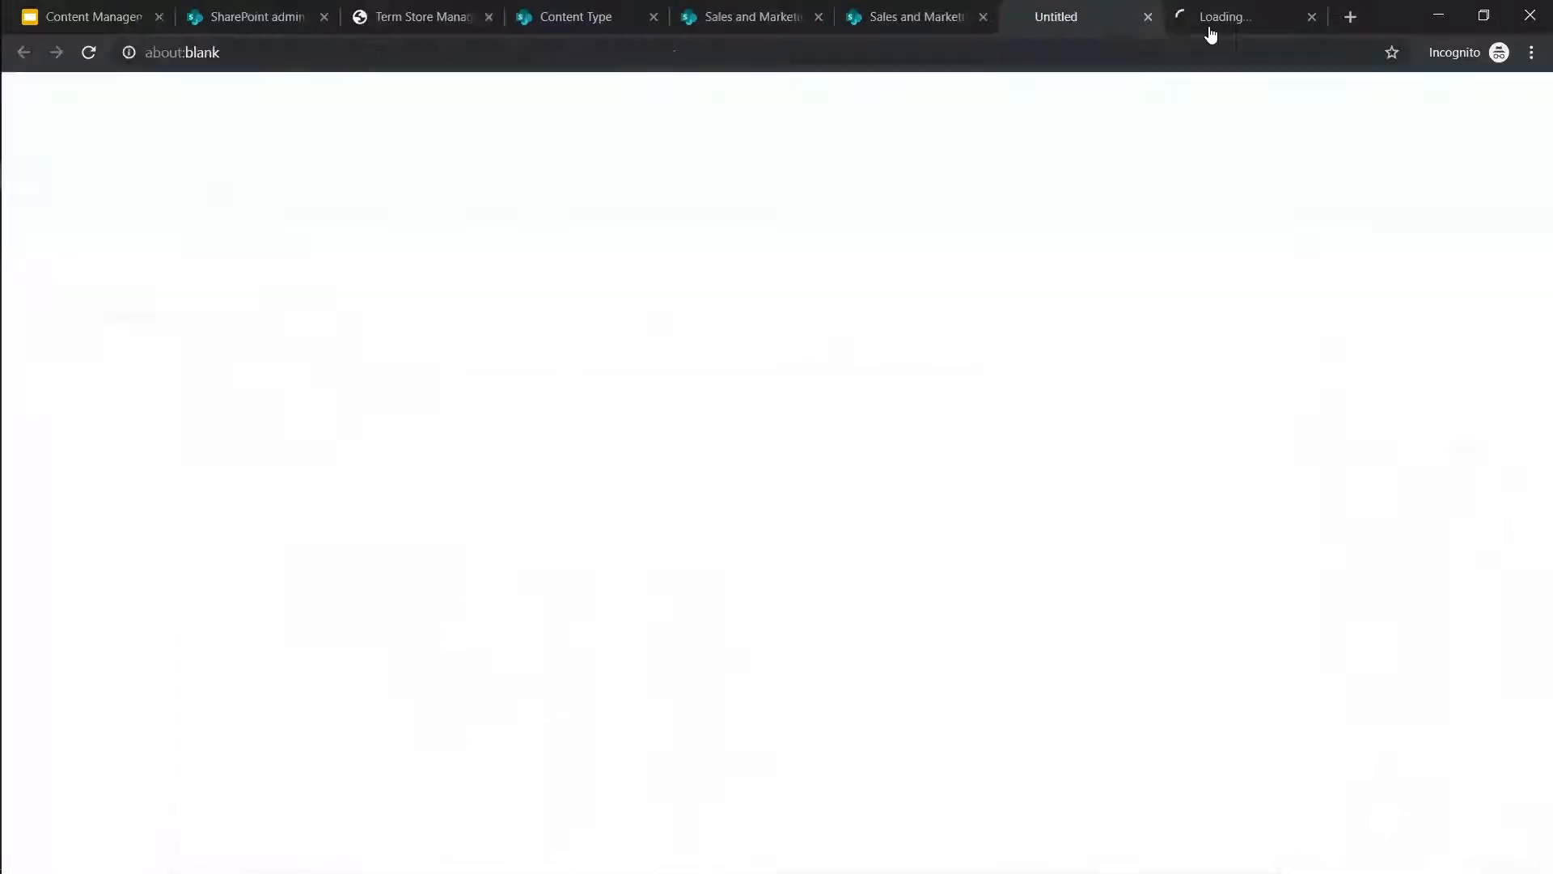
{"action": "left_click", "coordinate": [1148, 17]}
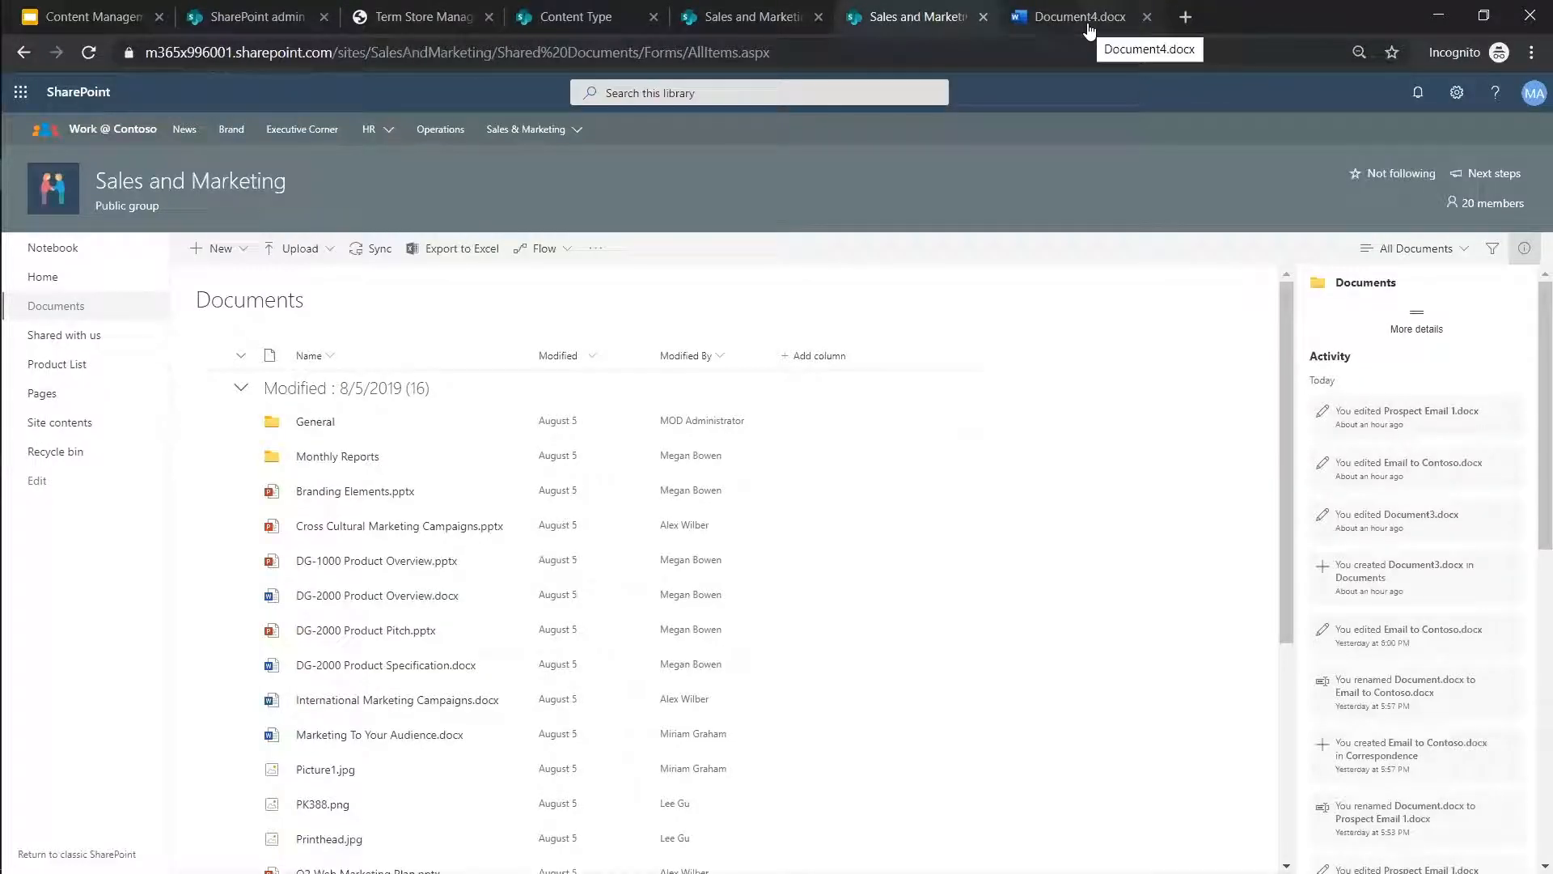
{"action": "left_click", "coordinate": [1090, 29]}
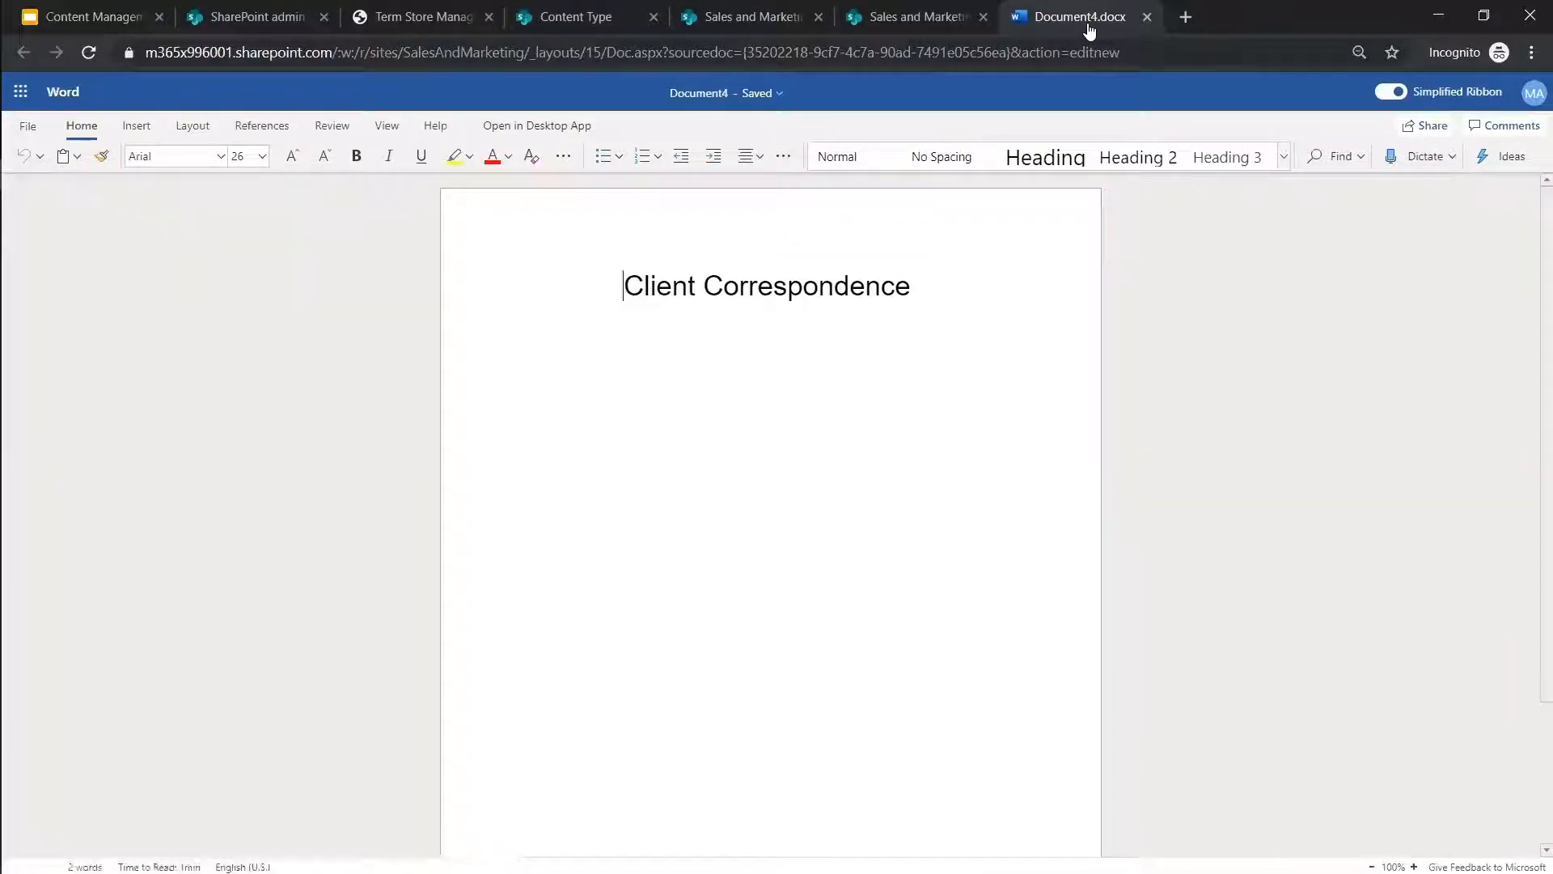
Highlight the Client Correspondence heading in the new document, and place the cursor on the empty line below it
{"action": "left_click", "coordinate": [813, 243]}
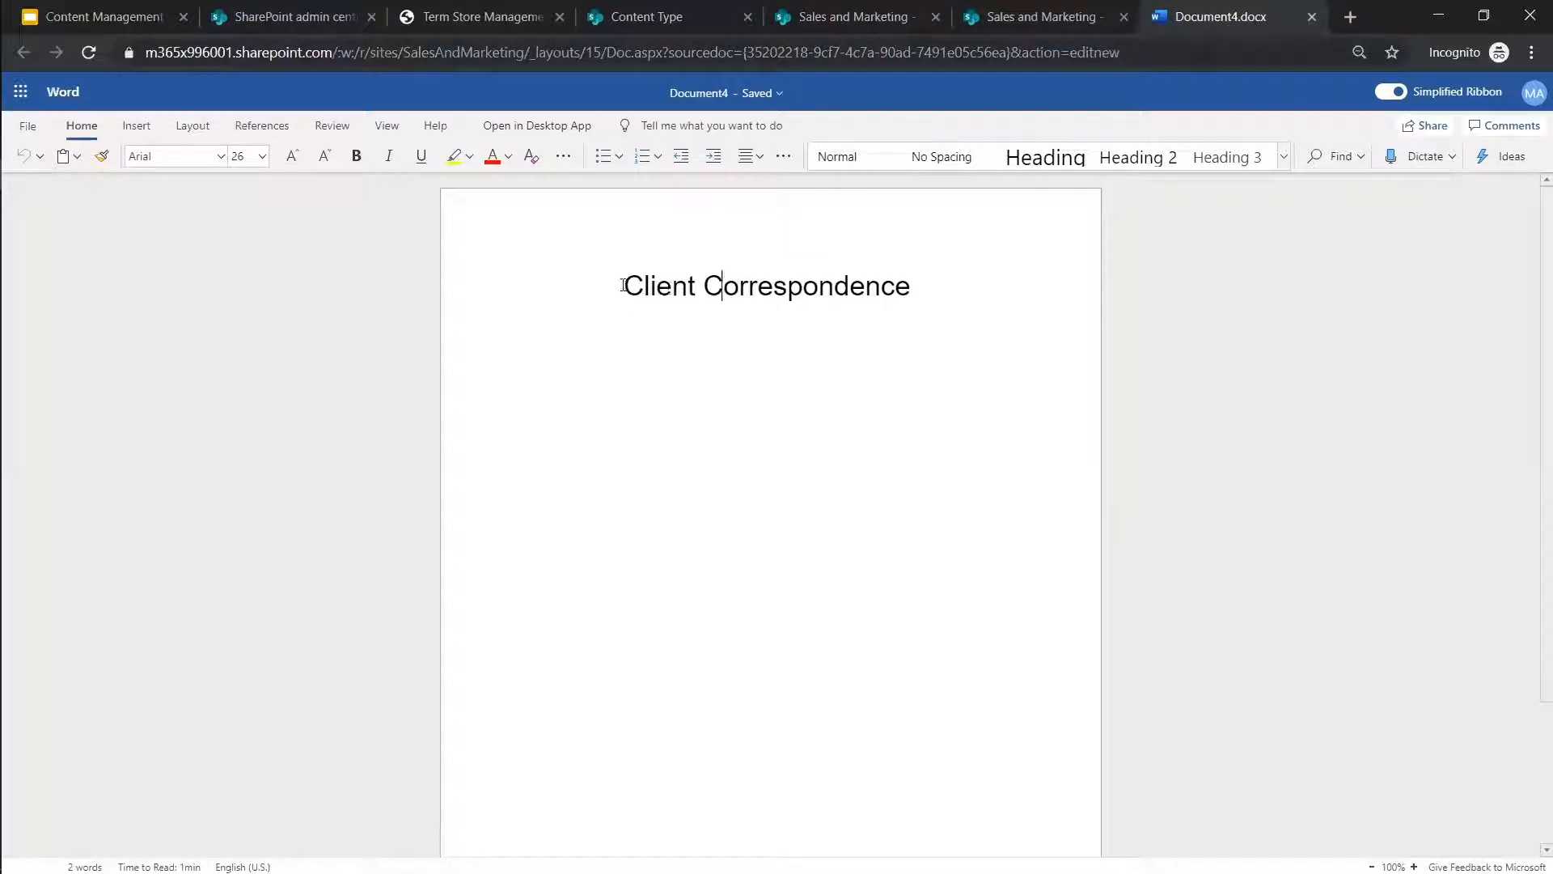
{"action": "left_click_drag", "start_coordinate": [623, 284], "coordinate": [971, 315]}
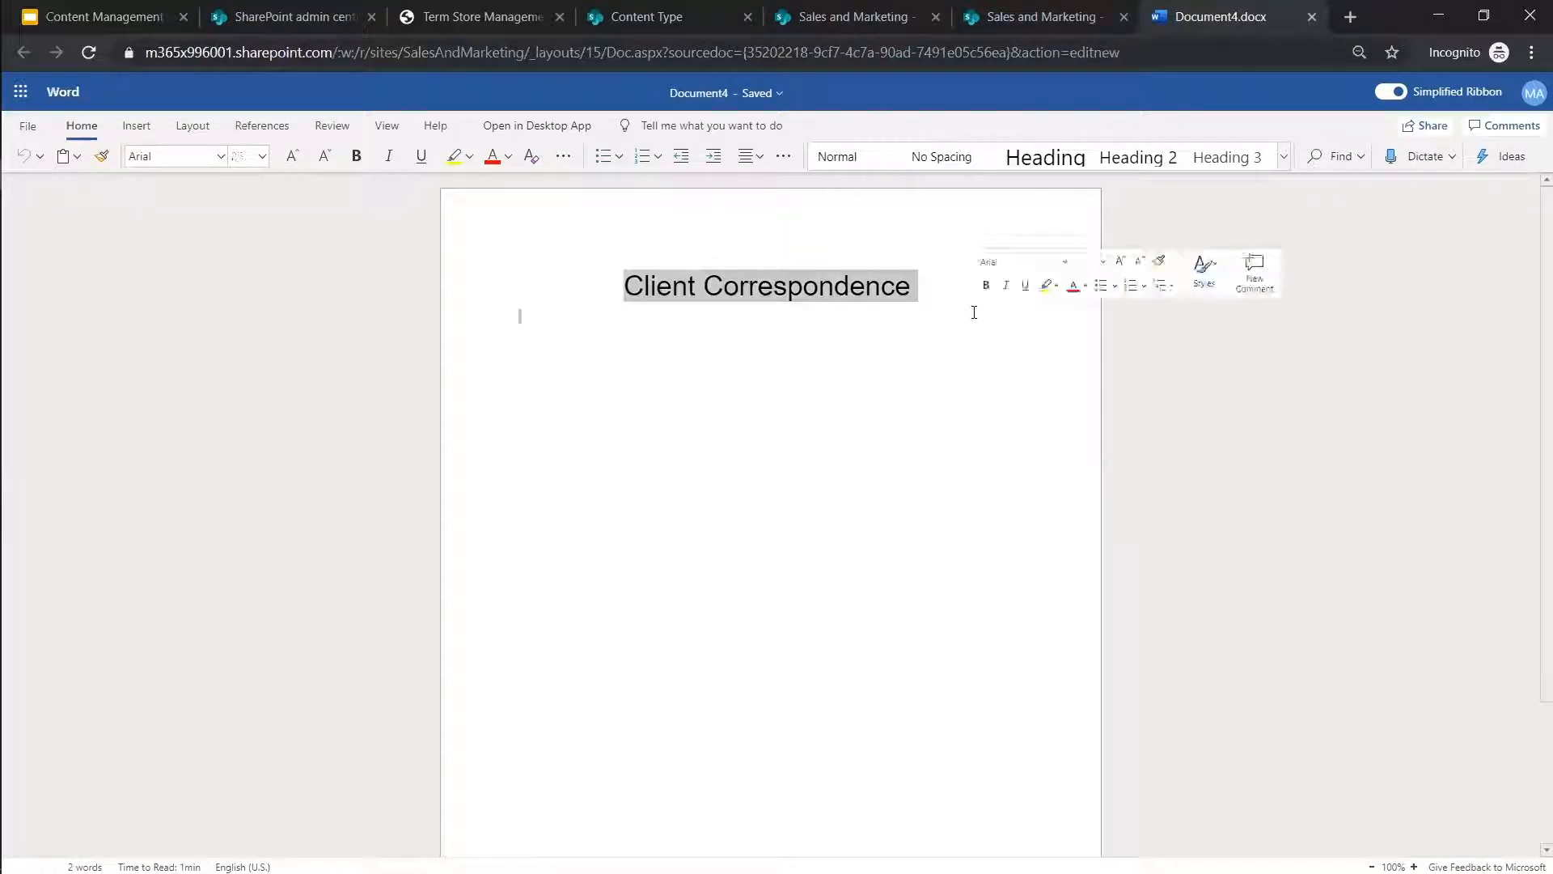
{"action": "left_click", "coordinate": [974, 313]}
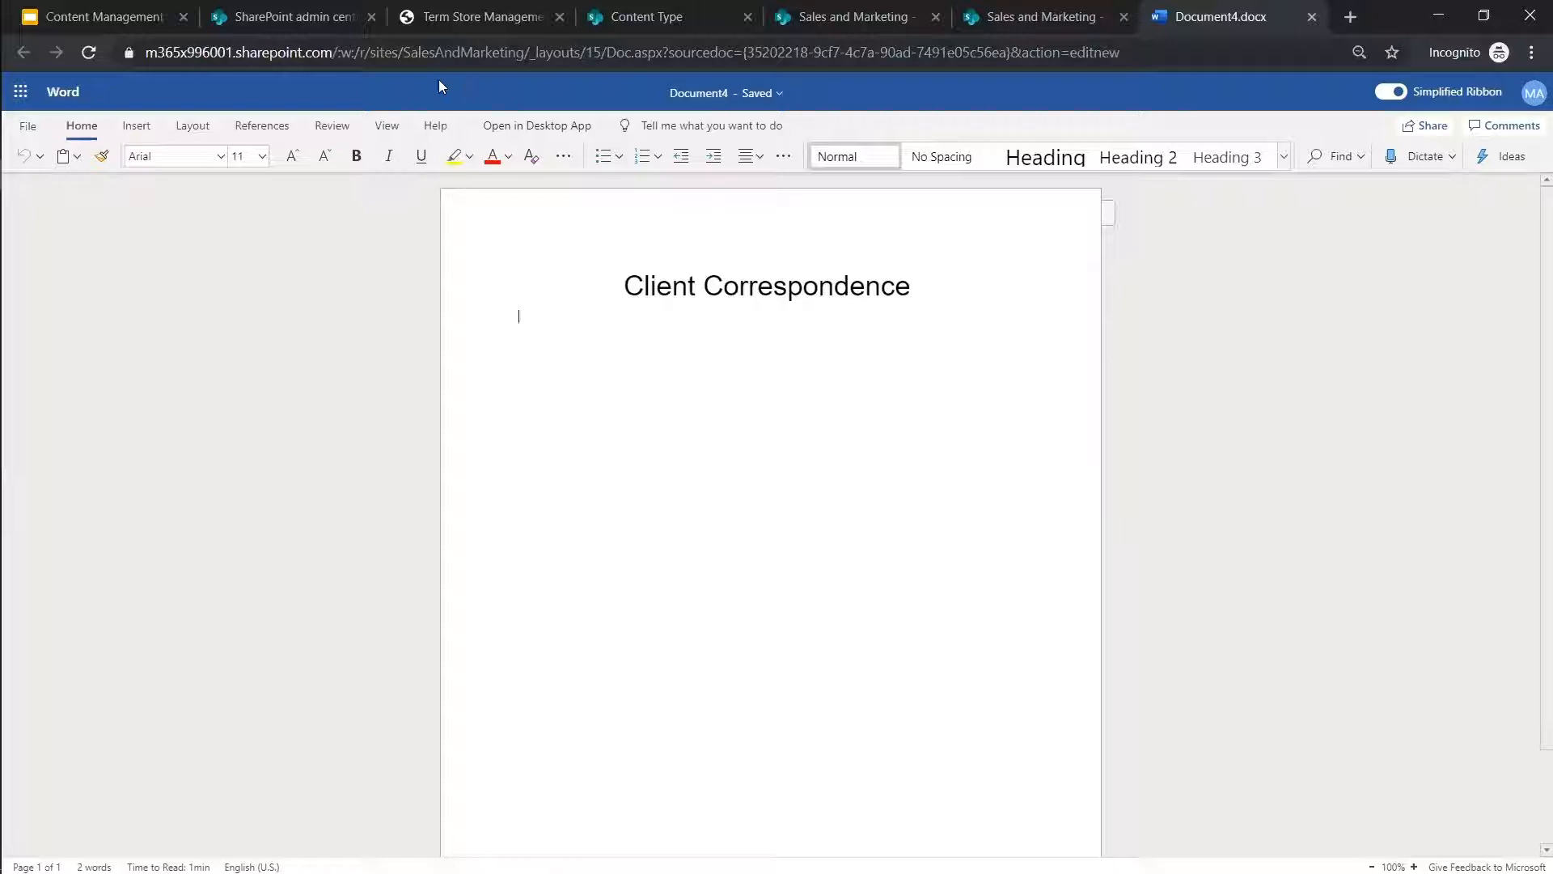
Switch to the Content Management in SharePoint presentation in Google Slides and present it from slide 6, Content Coordination
{"action": "left_click", "coordinate": [157, 23]}
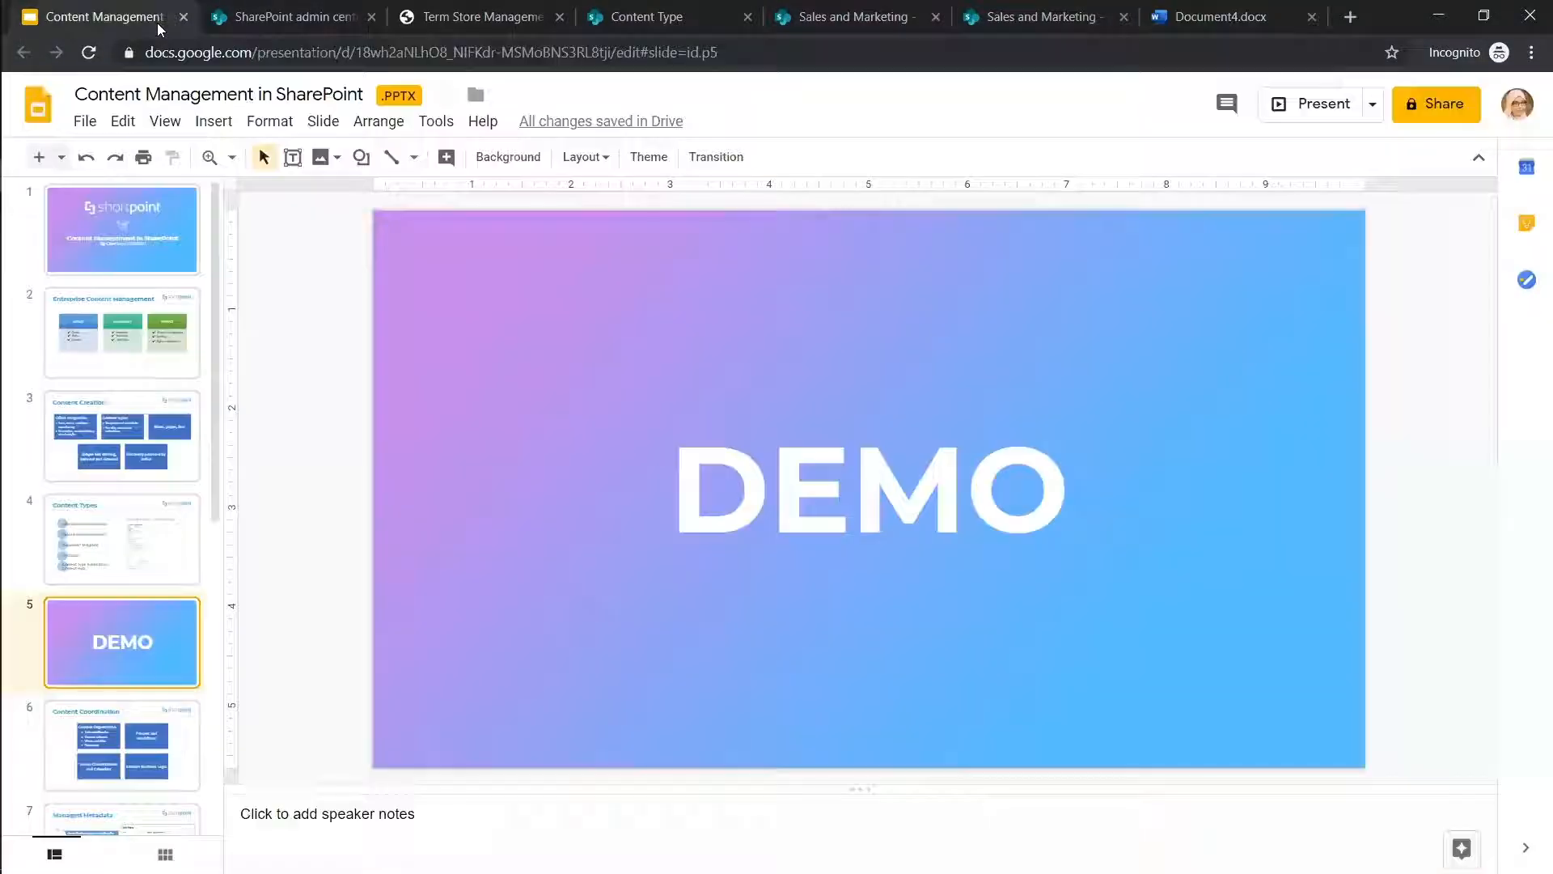
{"action": "left_click", "coordinate": [139, 749]}
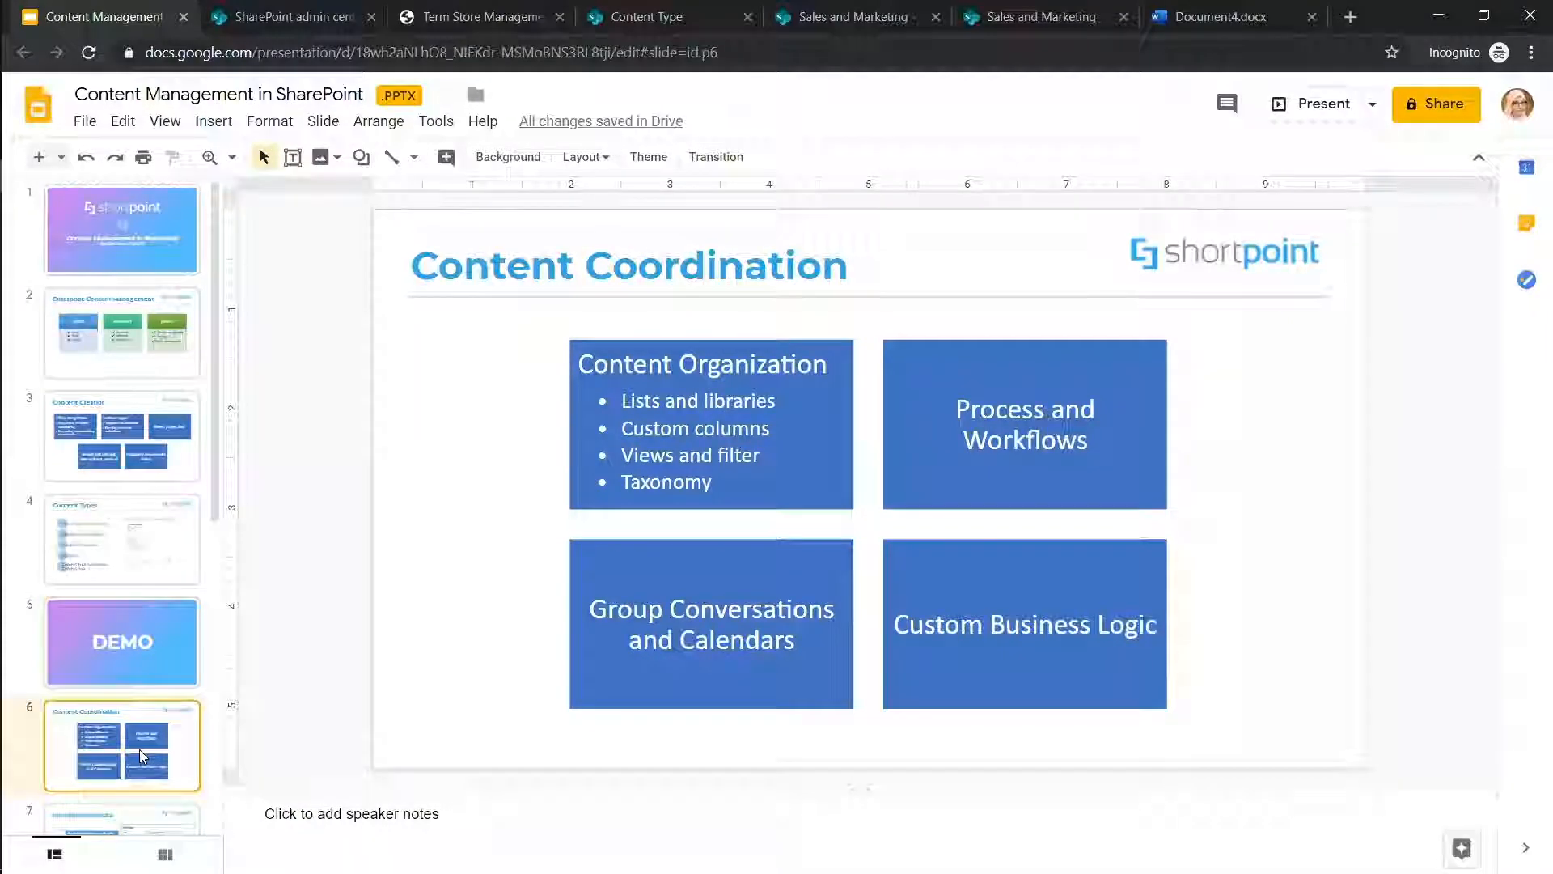
{"action": "key", "text": "ctrl+F5"}
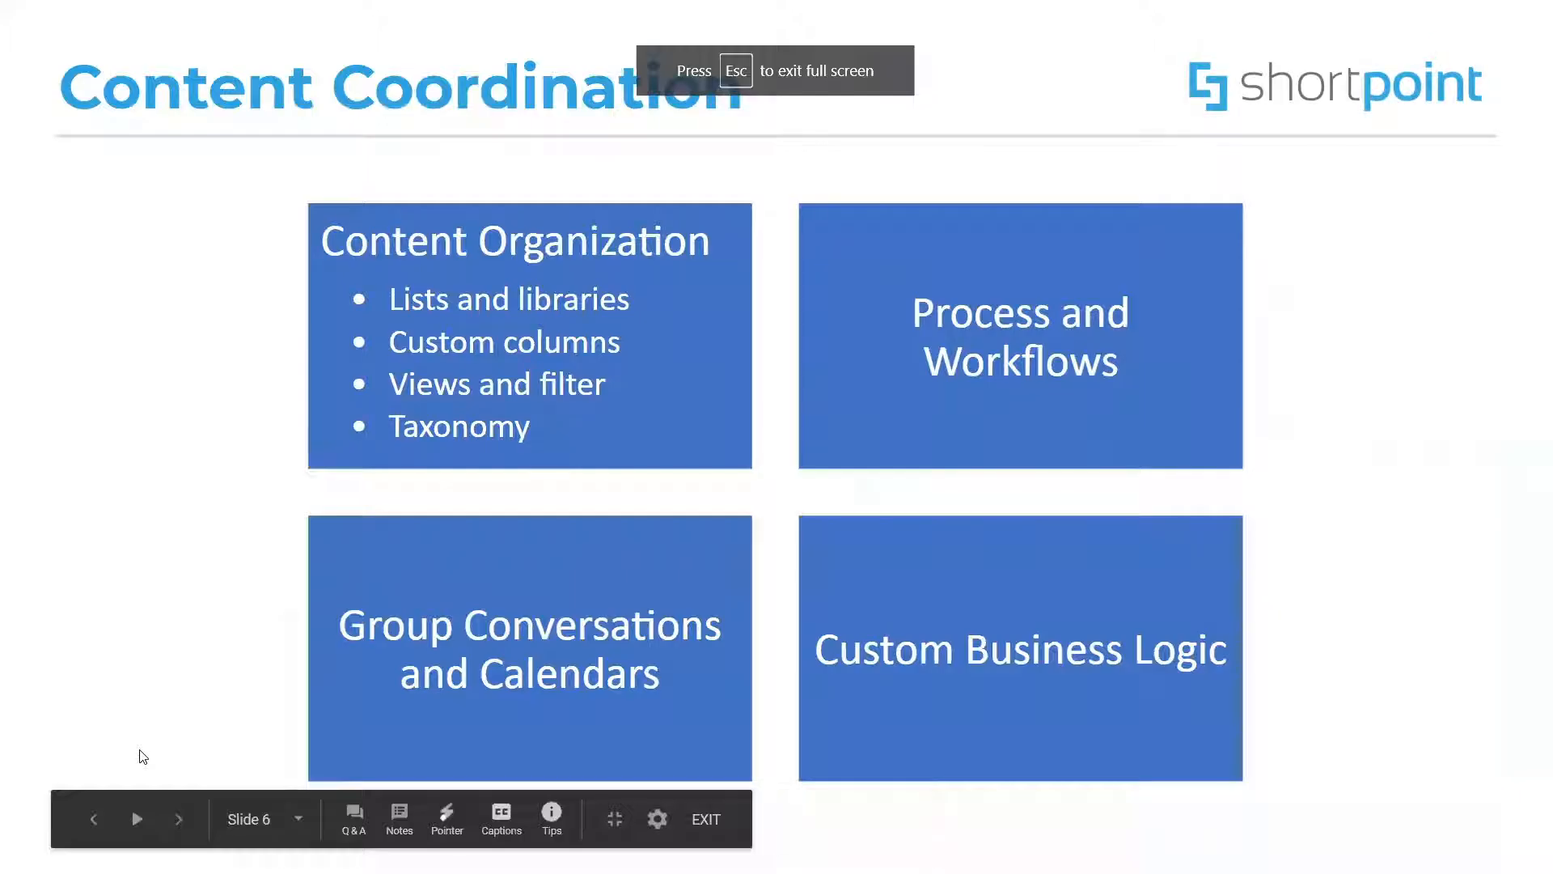
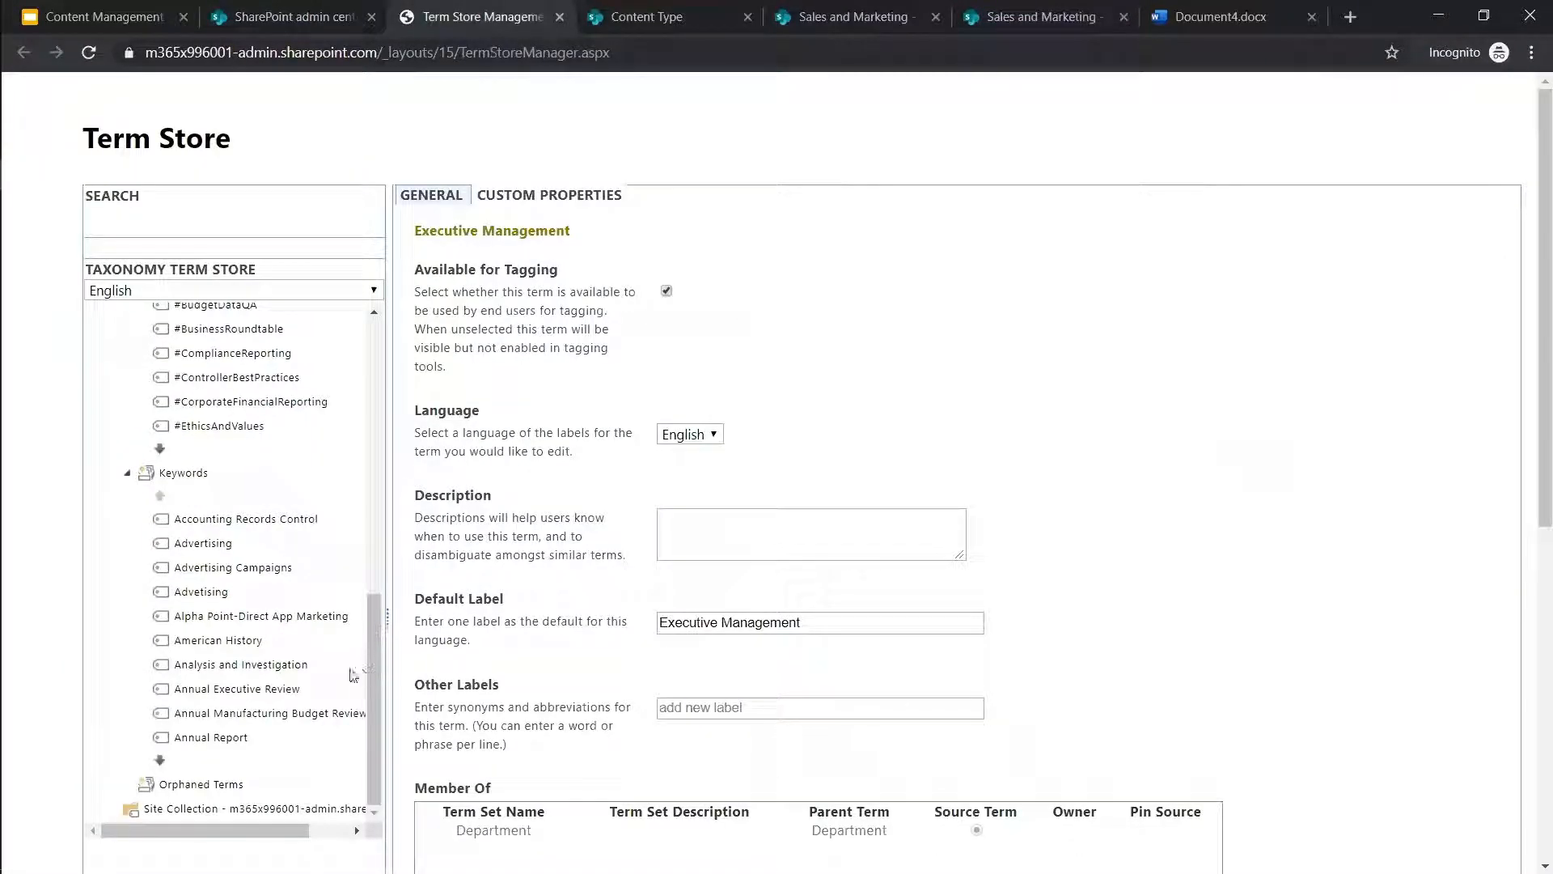
Collapse the Job Title, Hashtags and Keywords term sets and the People and System groups in the term store tree
{"action": "left_click", "coordinate": [375, 426]}
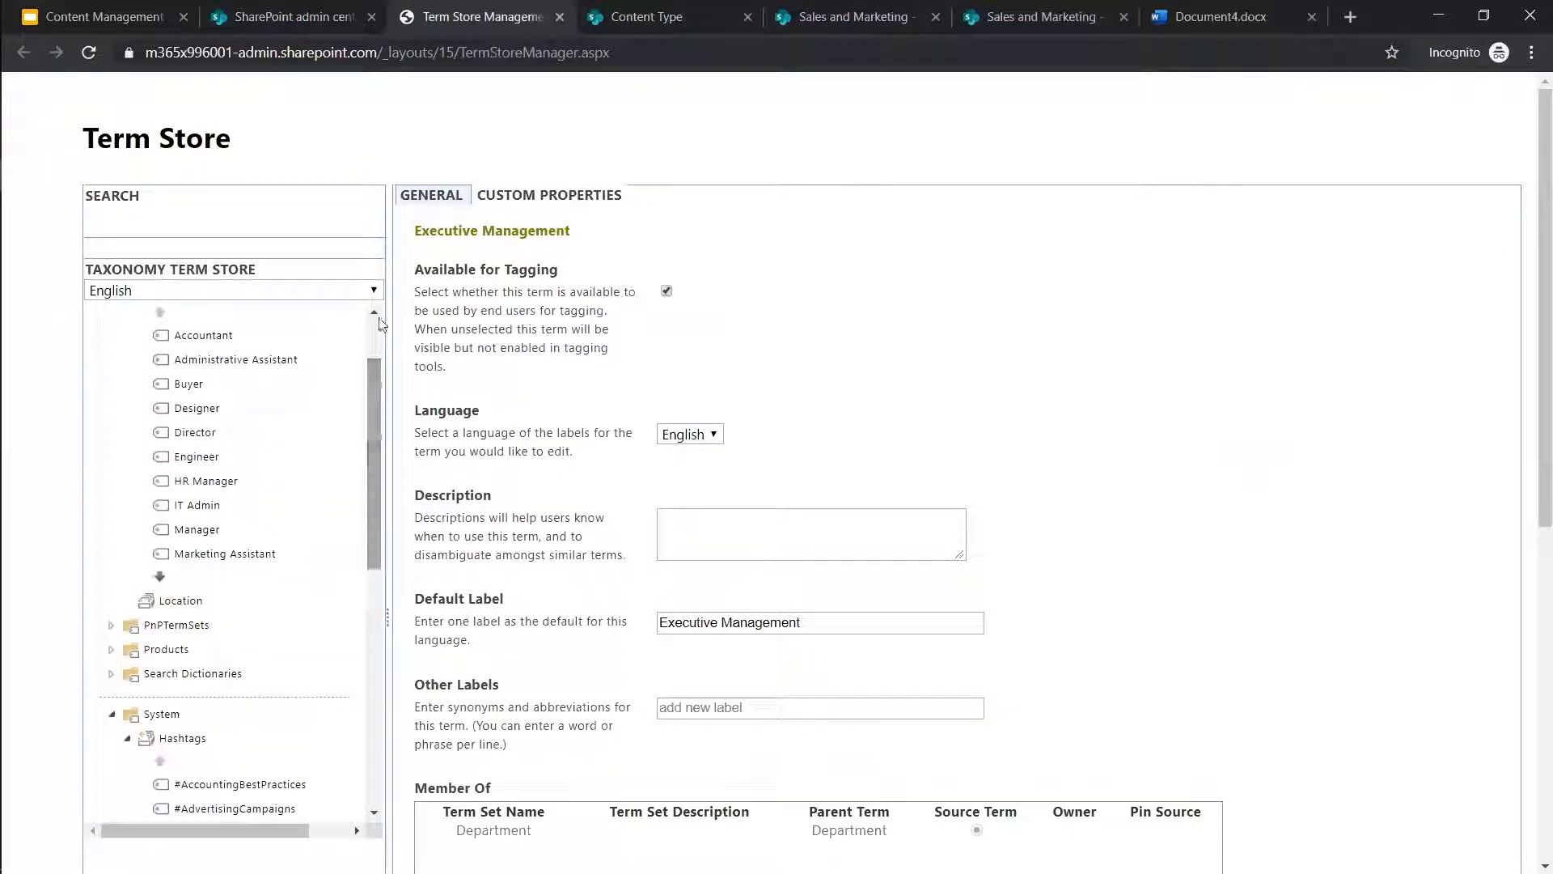
{"action": "left_click_drag", "start_coordinate": [374, 382], "coordinate": [373, 304]}
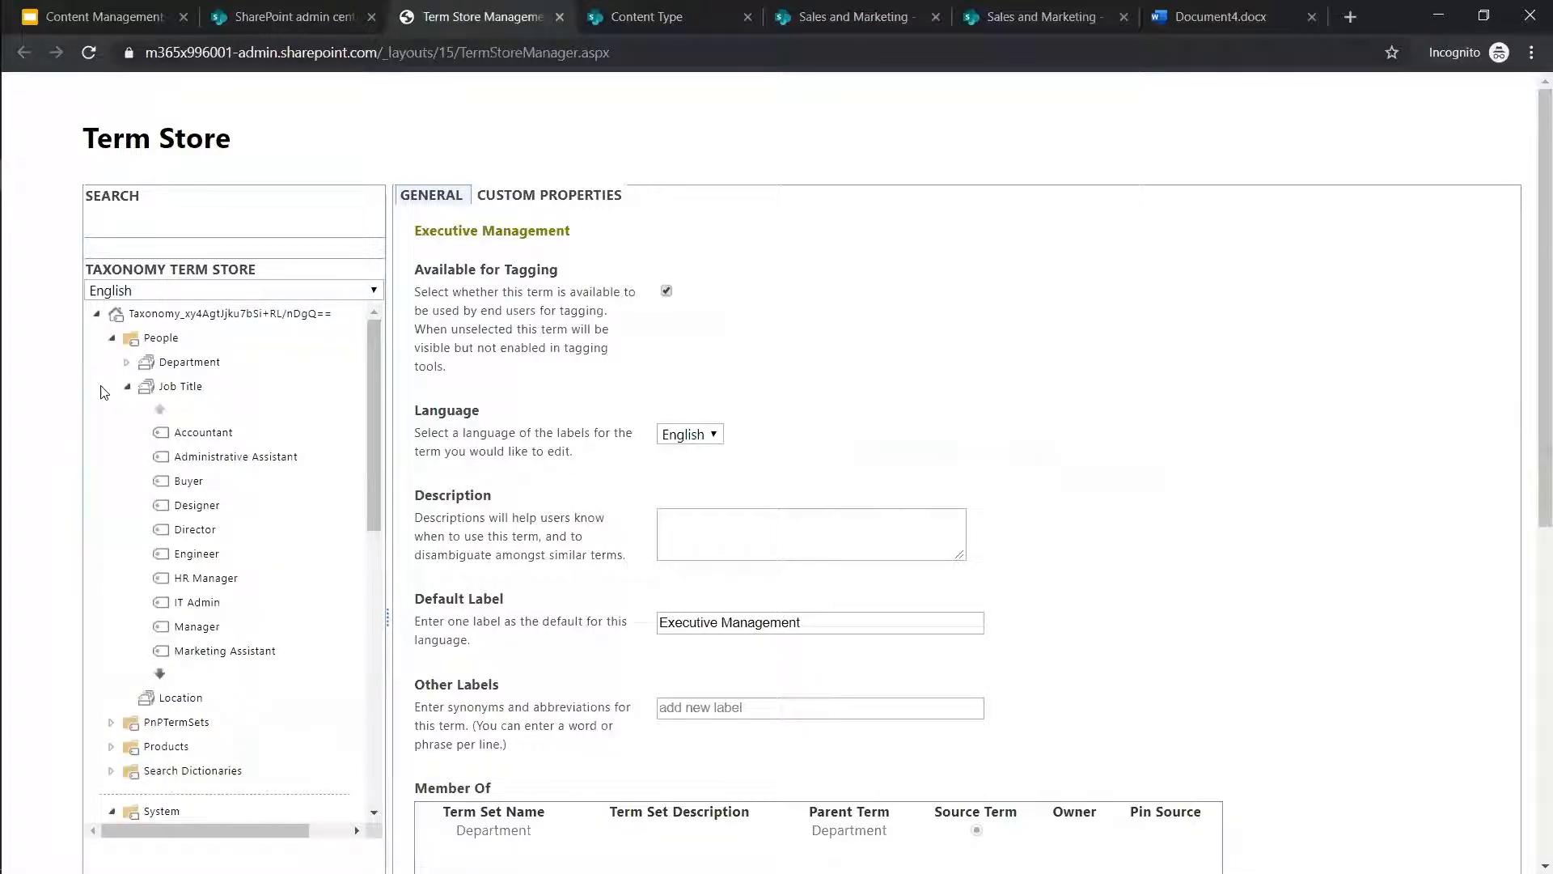
{"action": "left_click", "coordinate": [127, 386]}
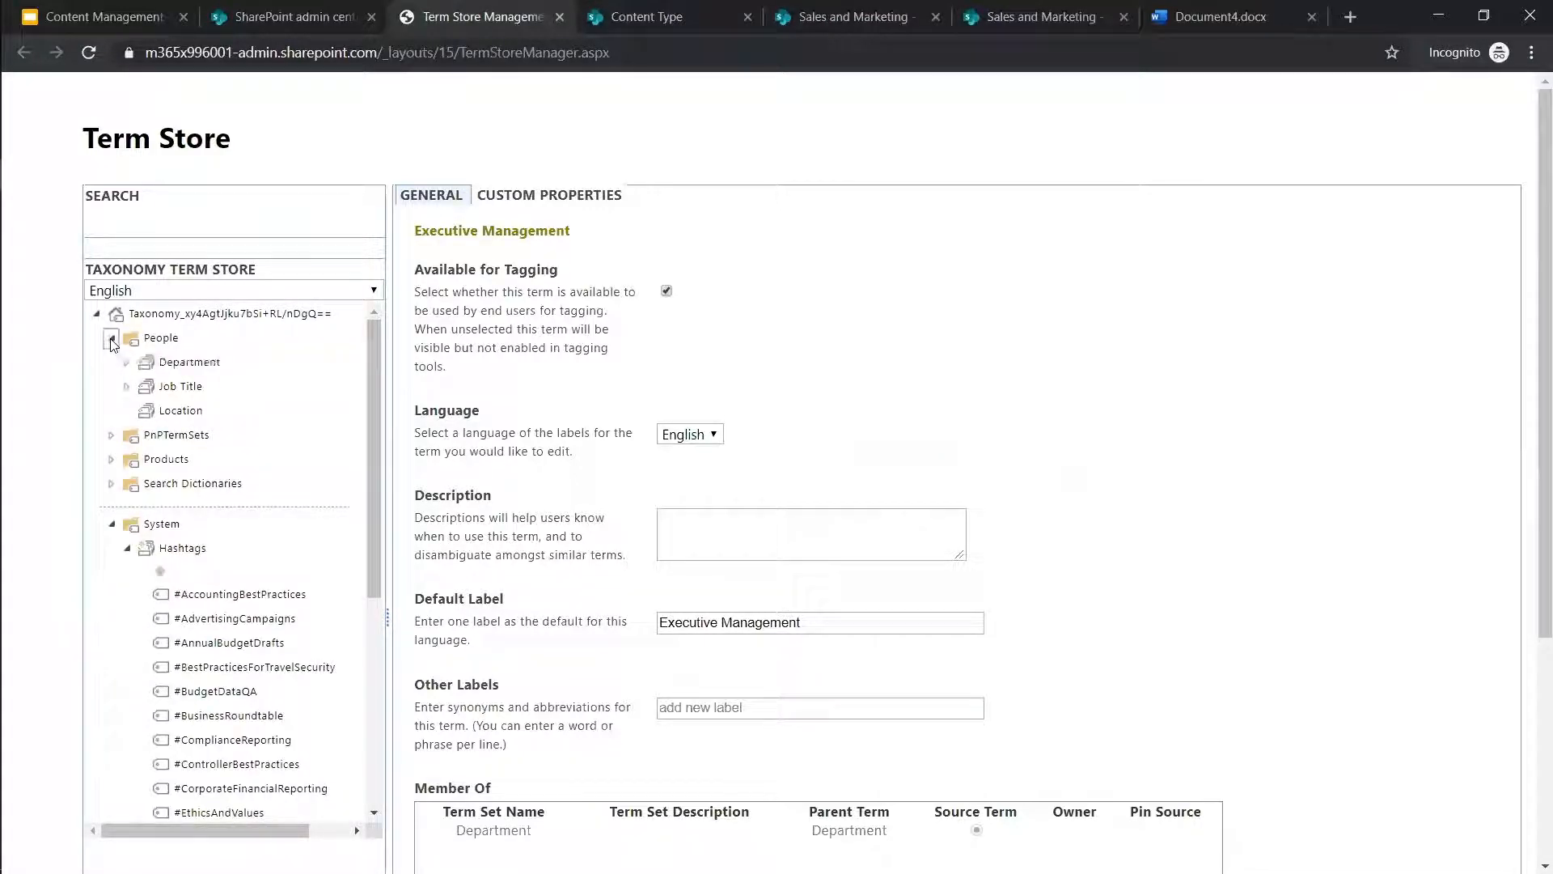
{"action": "left_click", "coordinate": [113, 340]}
{"action": "left_click", "coordinate": [128, 478]}
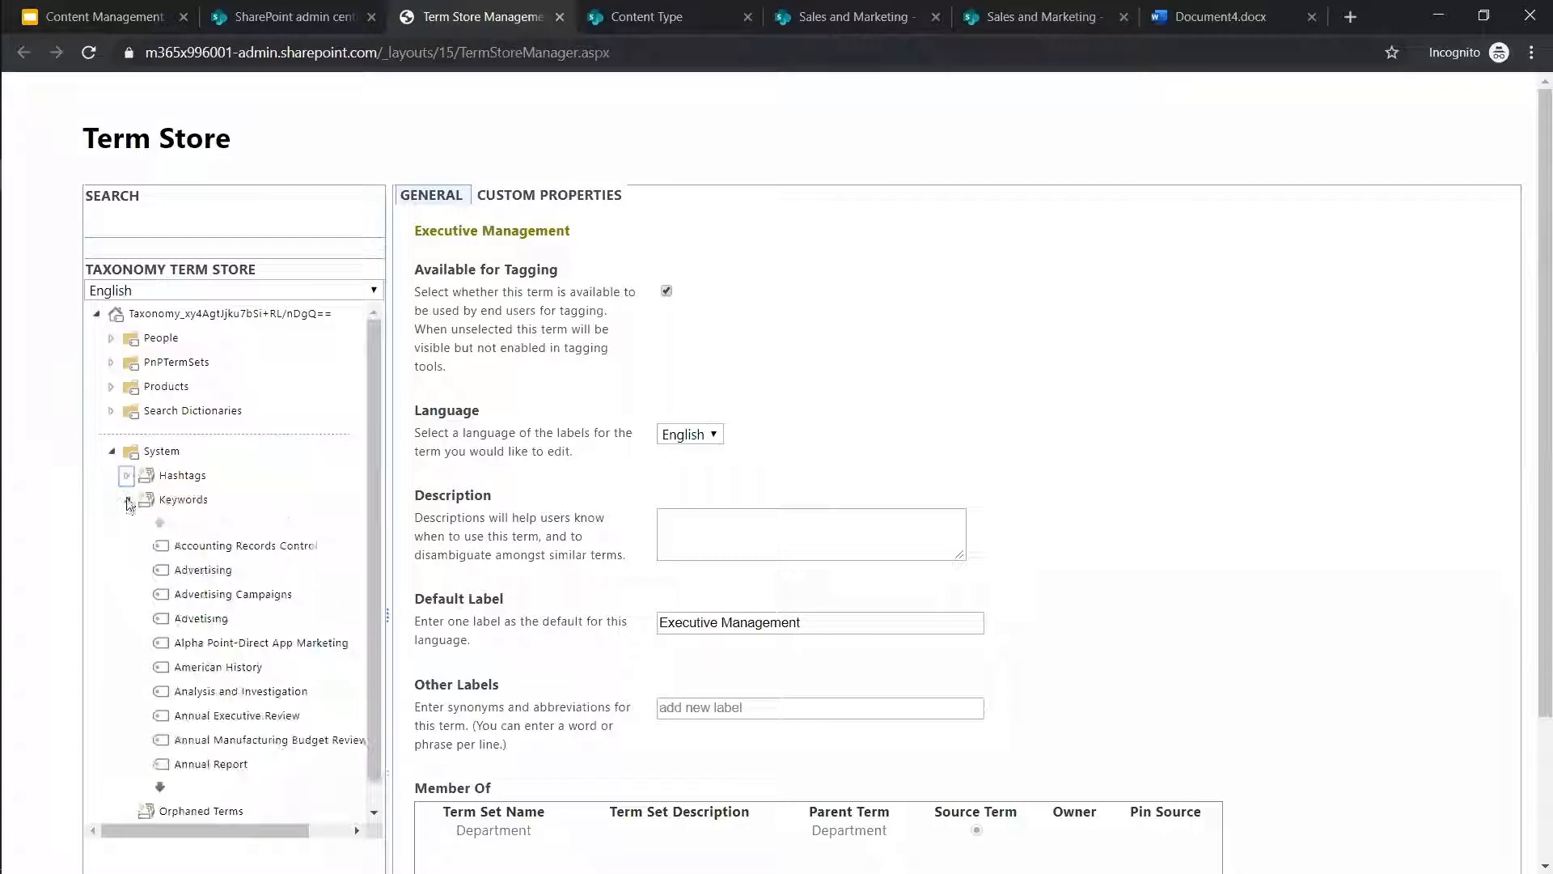
{"action": "left_click", "coordinate": [127, 499]}
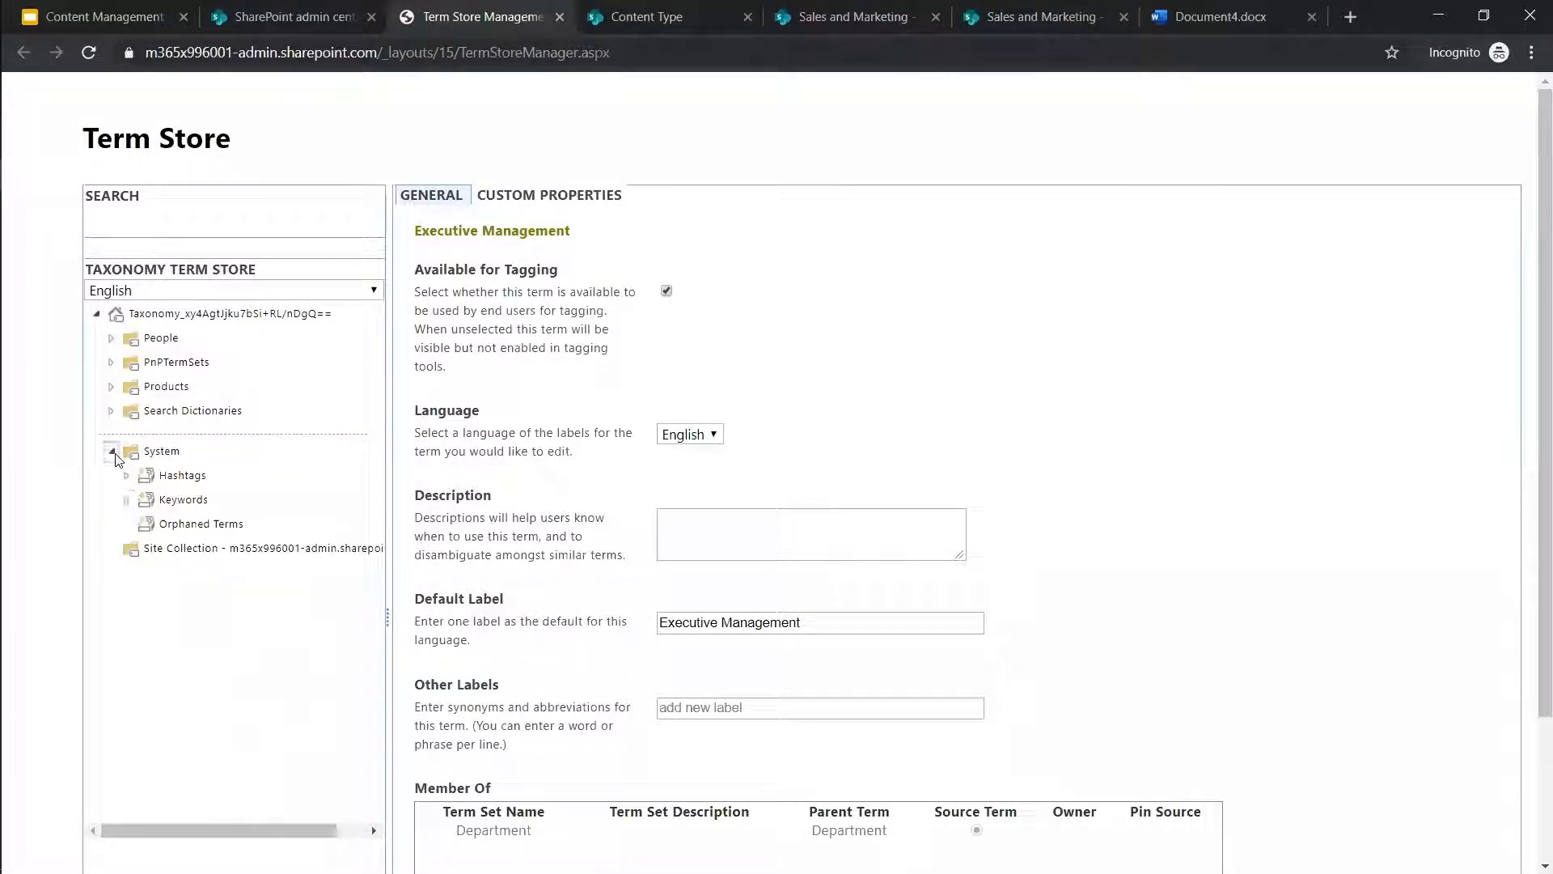
{"action": "left_click", "coordinate": [113, 453]}
View the general settings of the term store's root taxonomy node and expand the People group to show its term sets
{"action": "left_click", "coordinate": [97, 315]}
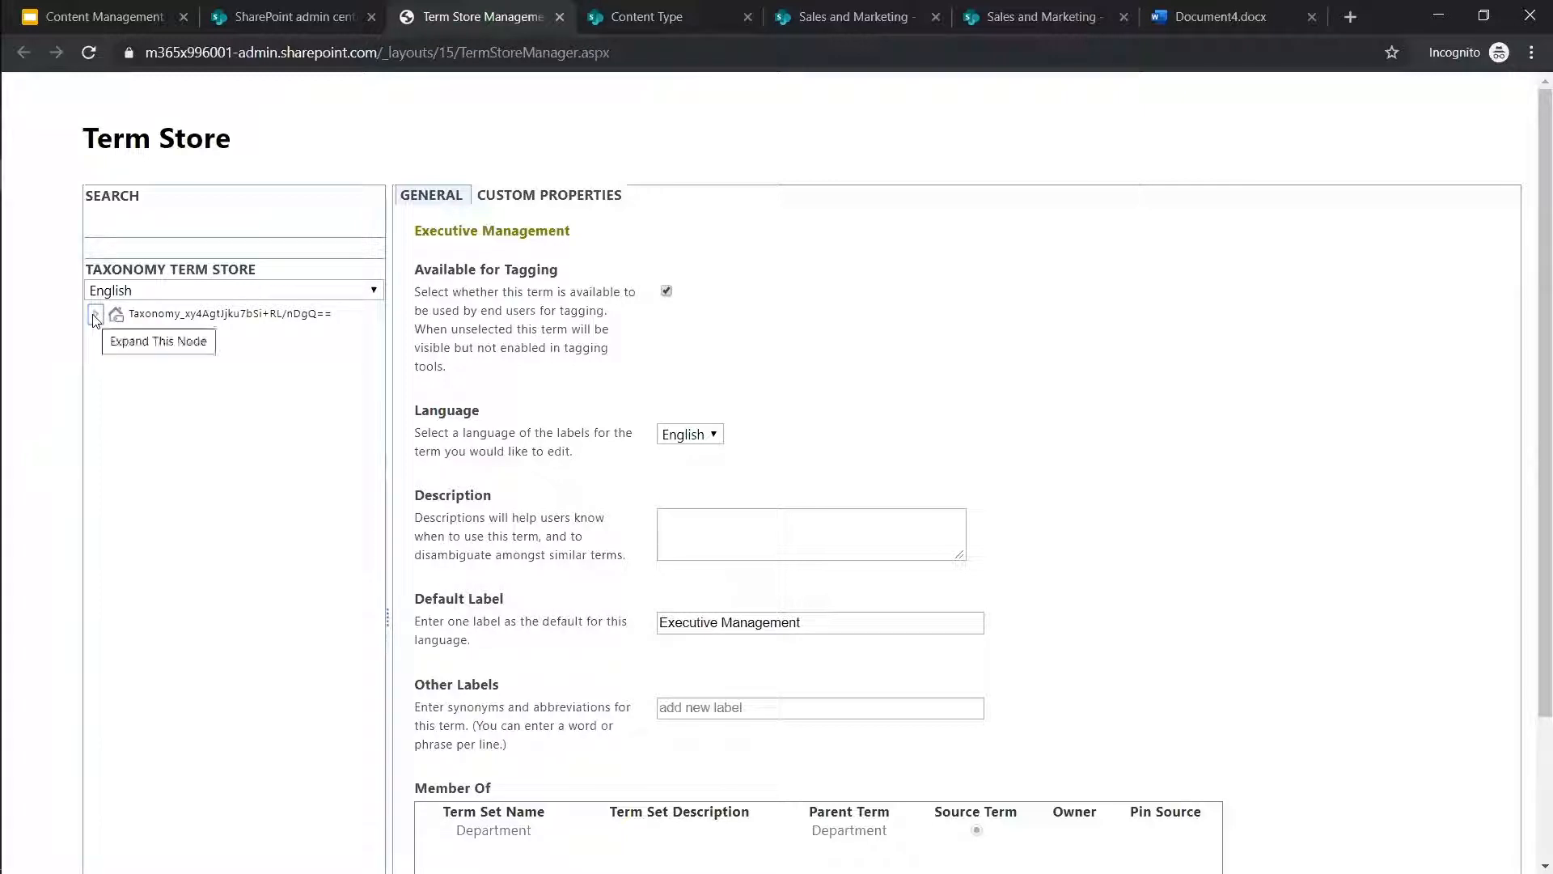
{"action": "left_click", "coordinate": [96, 316]}
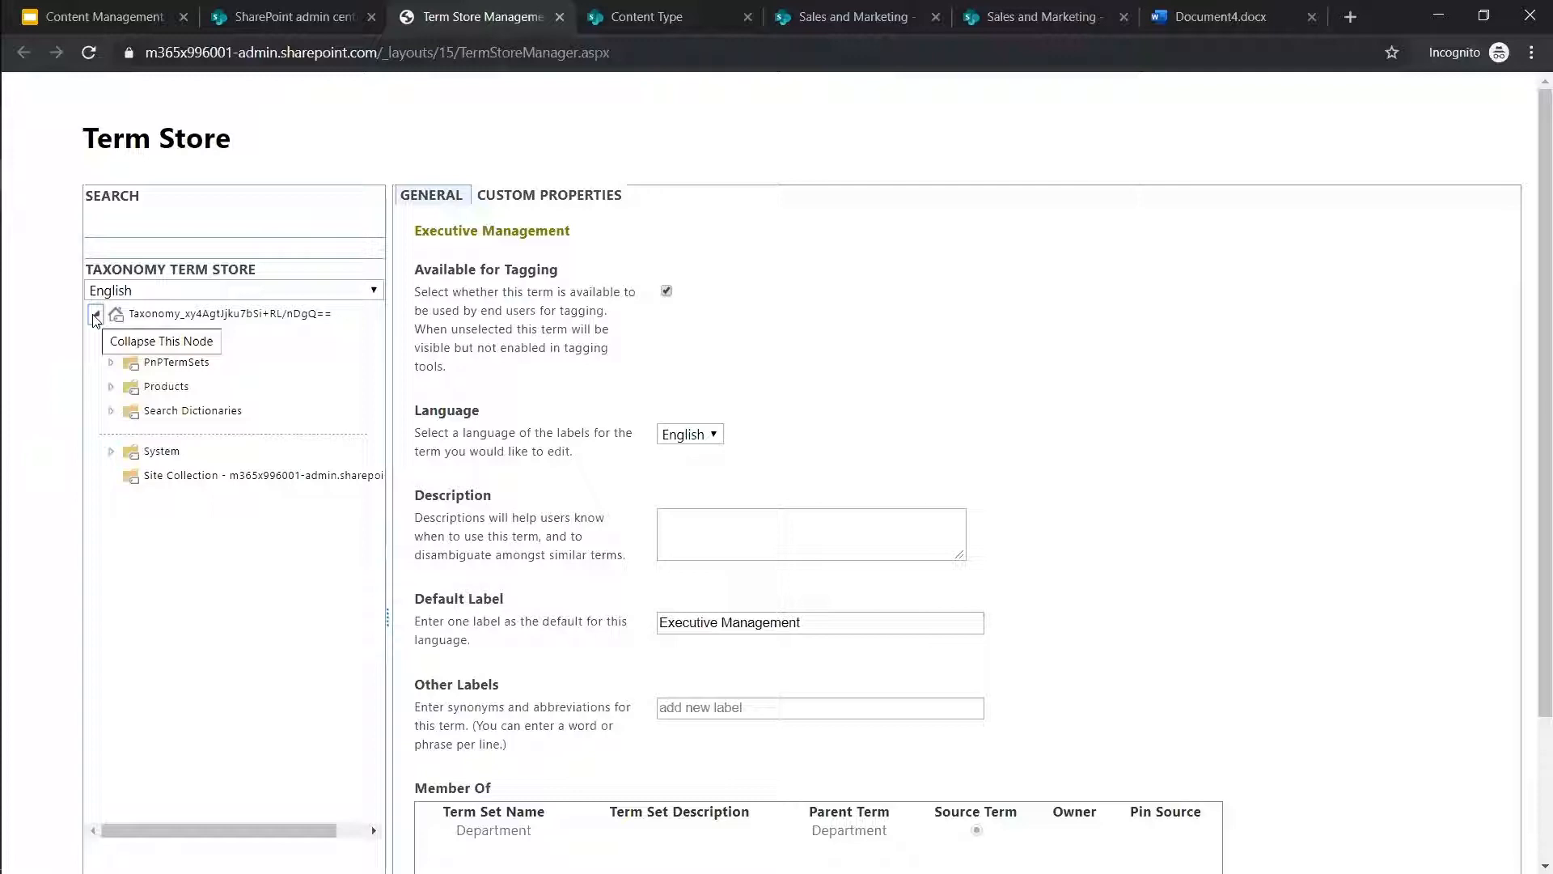
{"action": "left_click", "coordinate": [215, 322]}
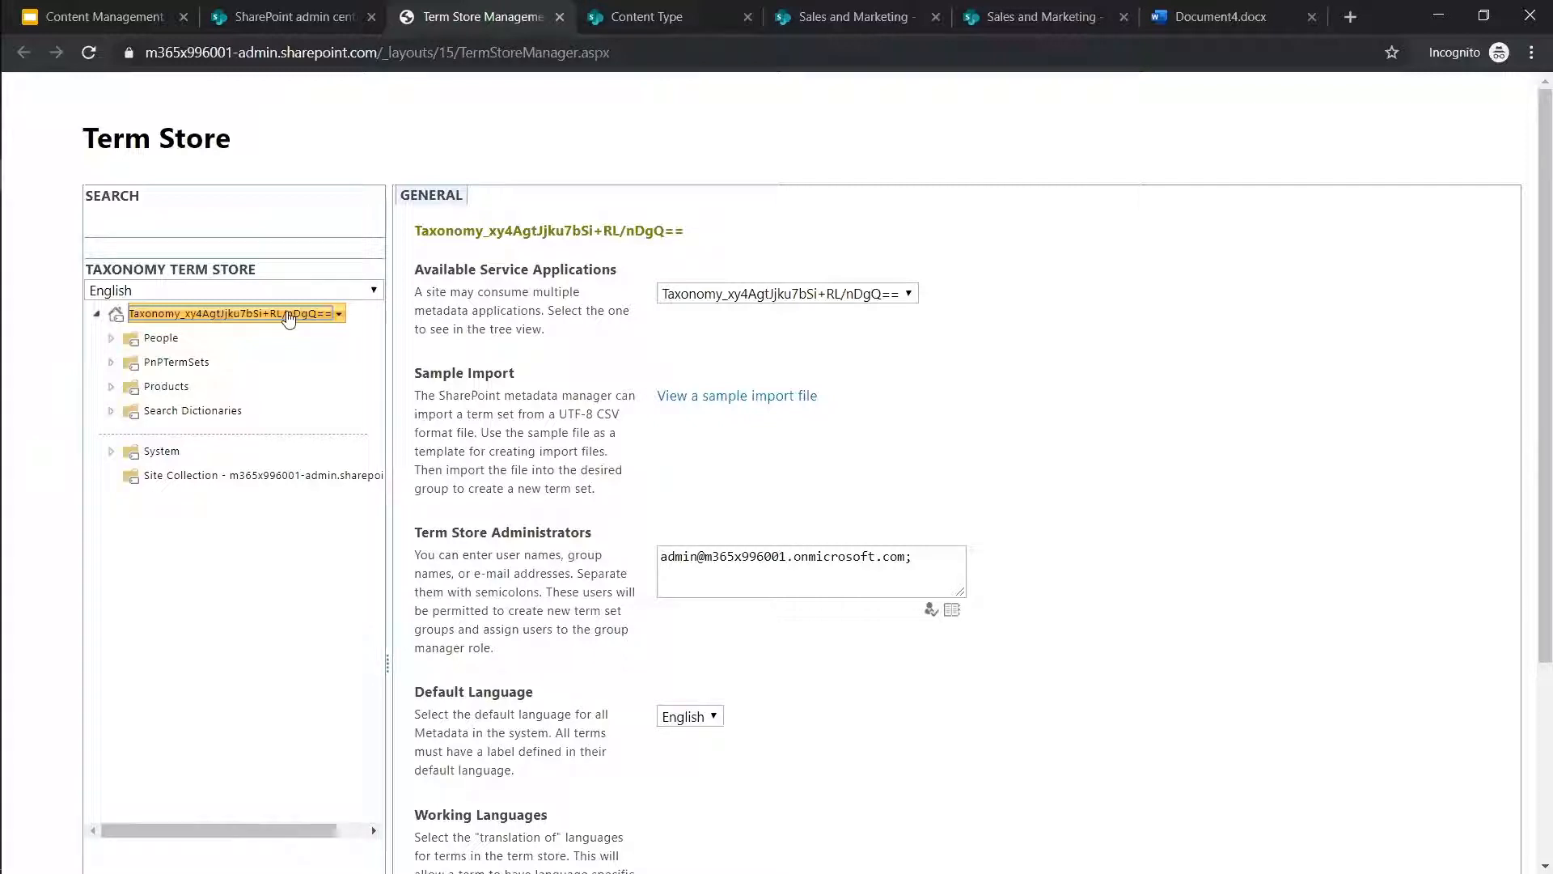
{"action": "left_click", "coordinate": [112, 341]}
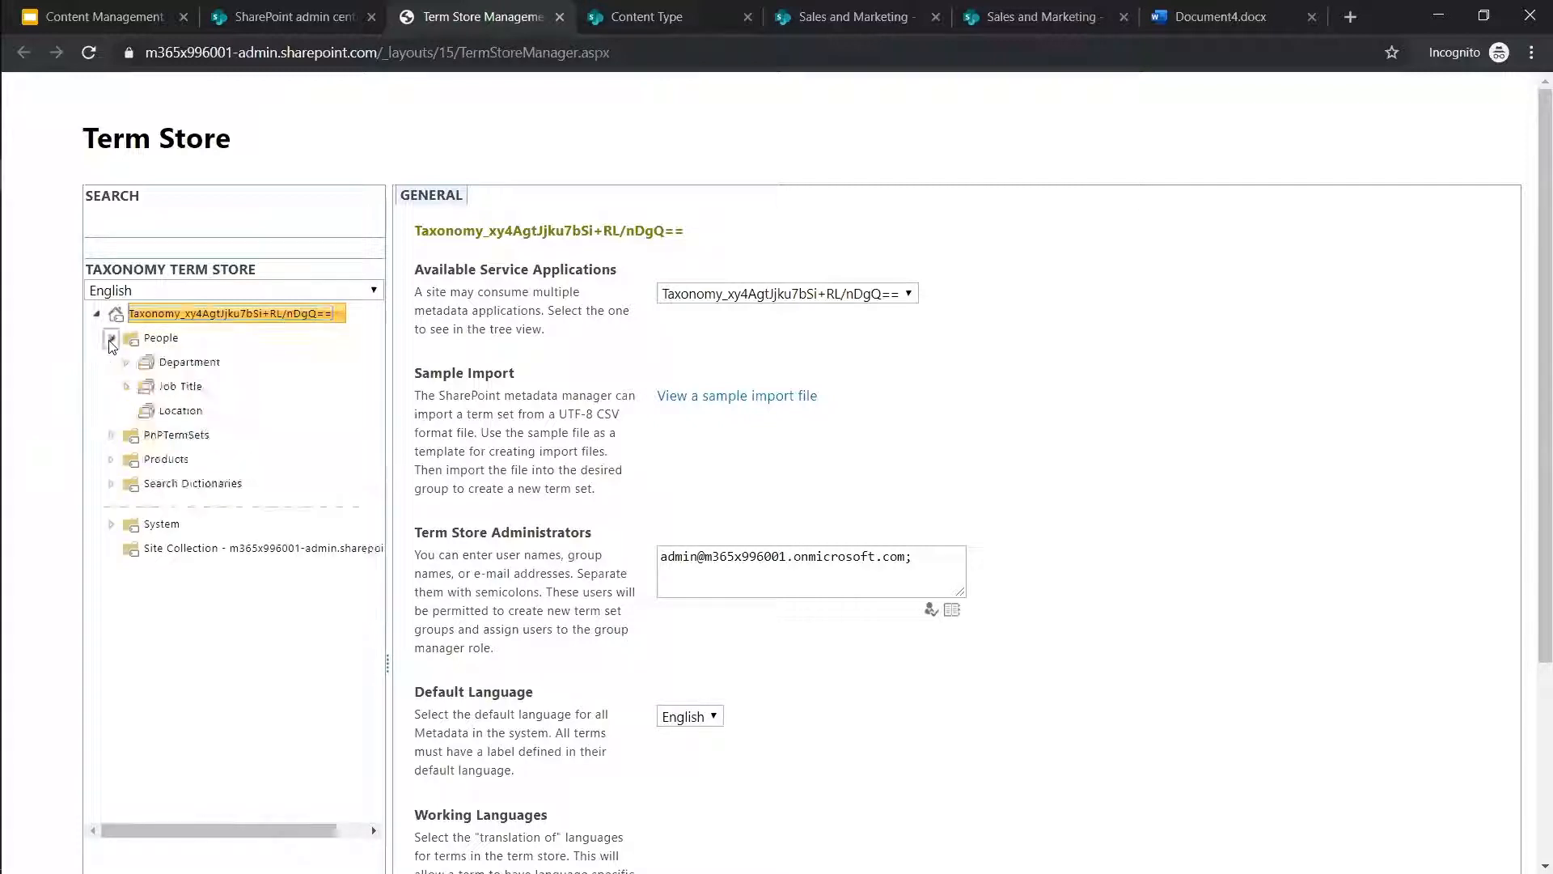
Review the Department term set's general settings, expand its terms, and examine the settings of the Engineering term
{"action": "left_click", "coordinate": [163, 366]}
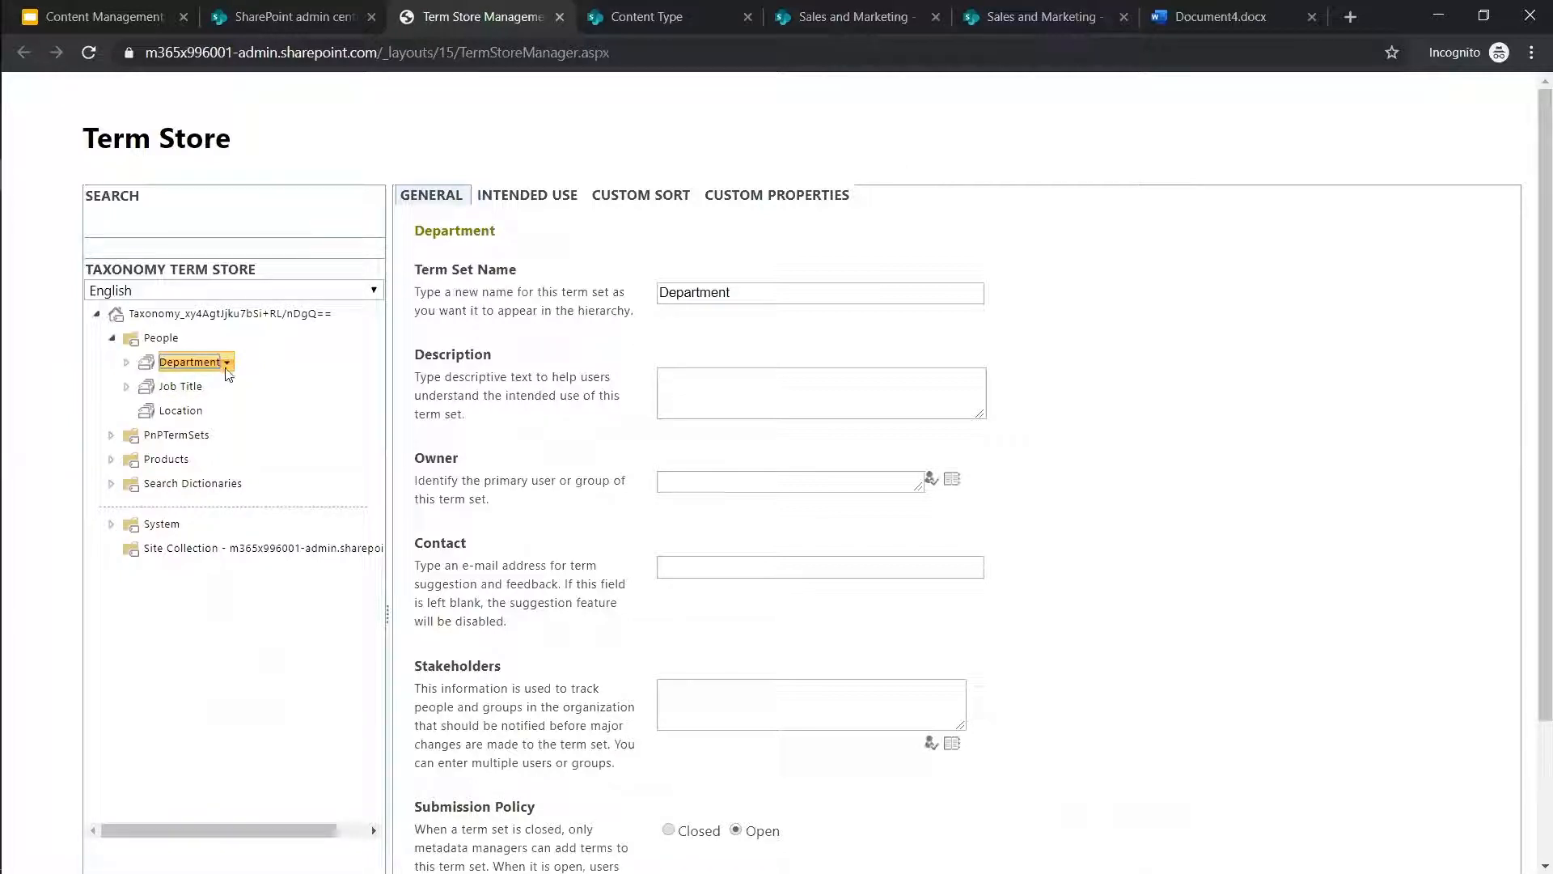
{"action": "left_click", "coordinate": [127, 362]}
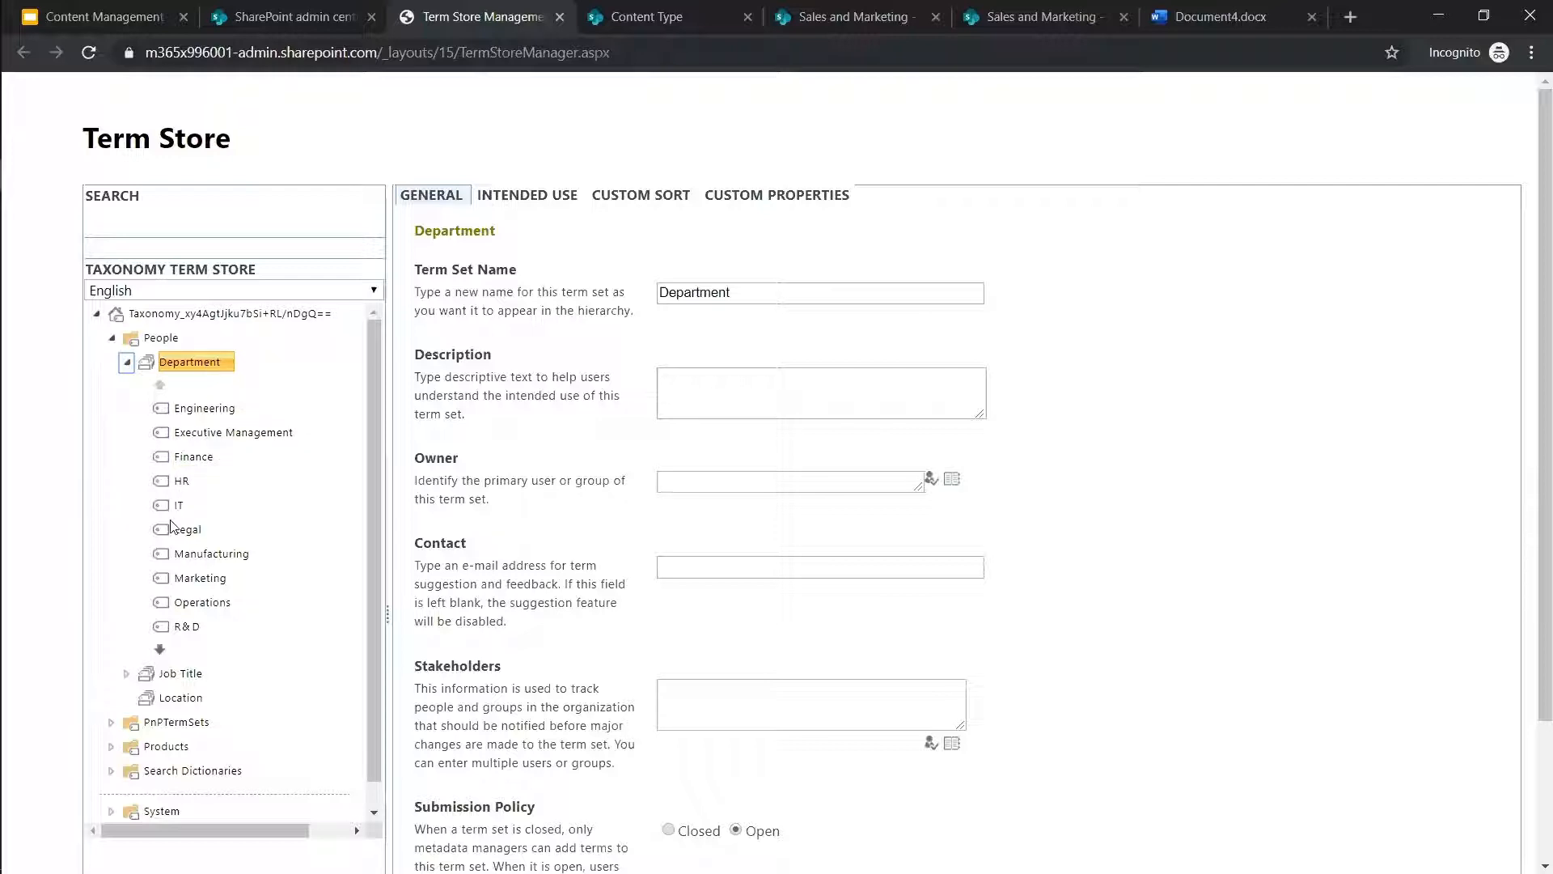
{"action": "left_click", "coordinate": [208, 410]}
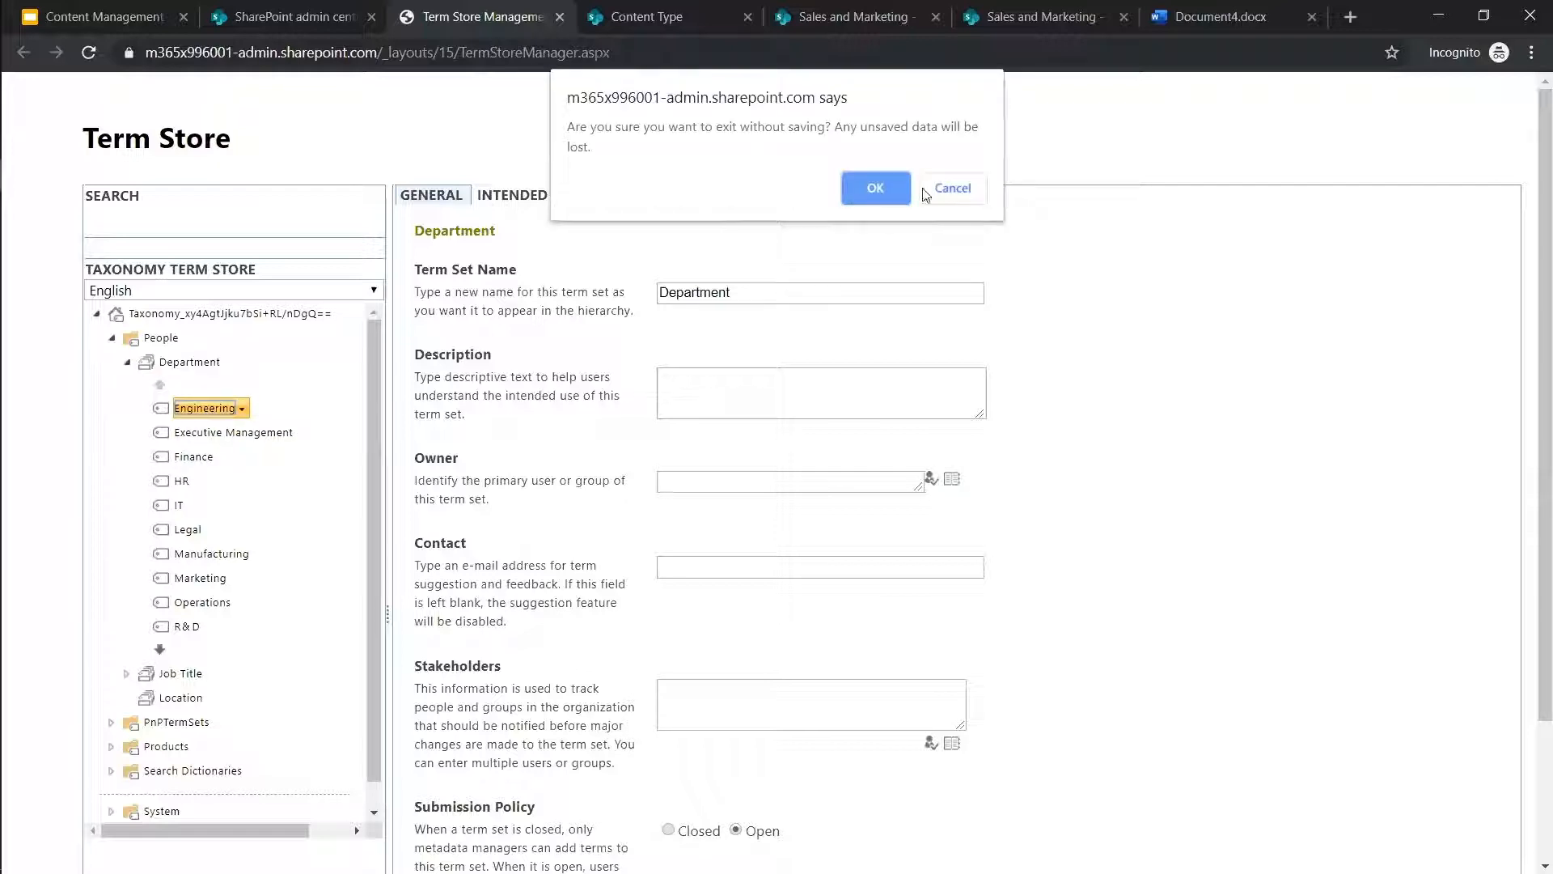
{"action": "left_click", "coordinate": [881, 188]}
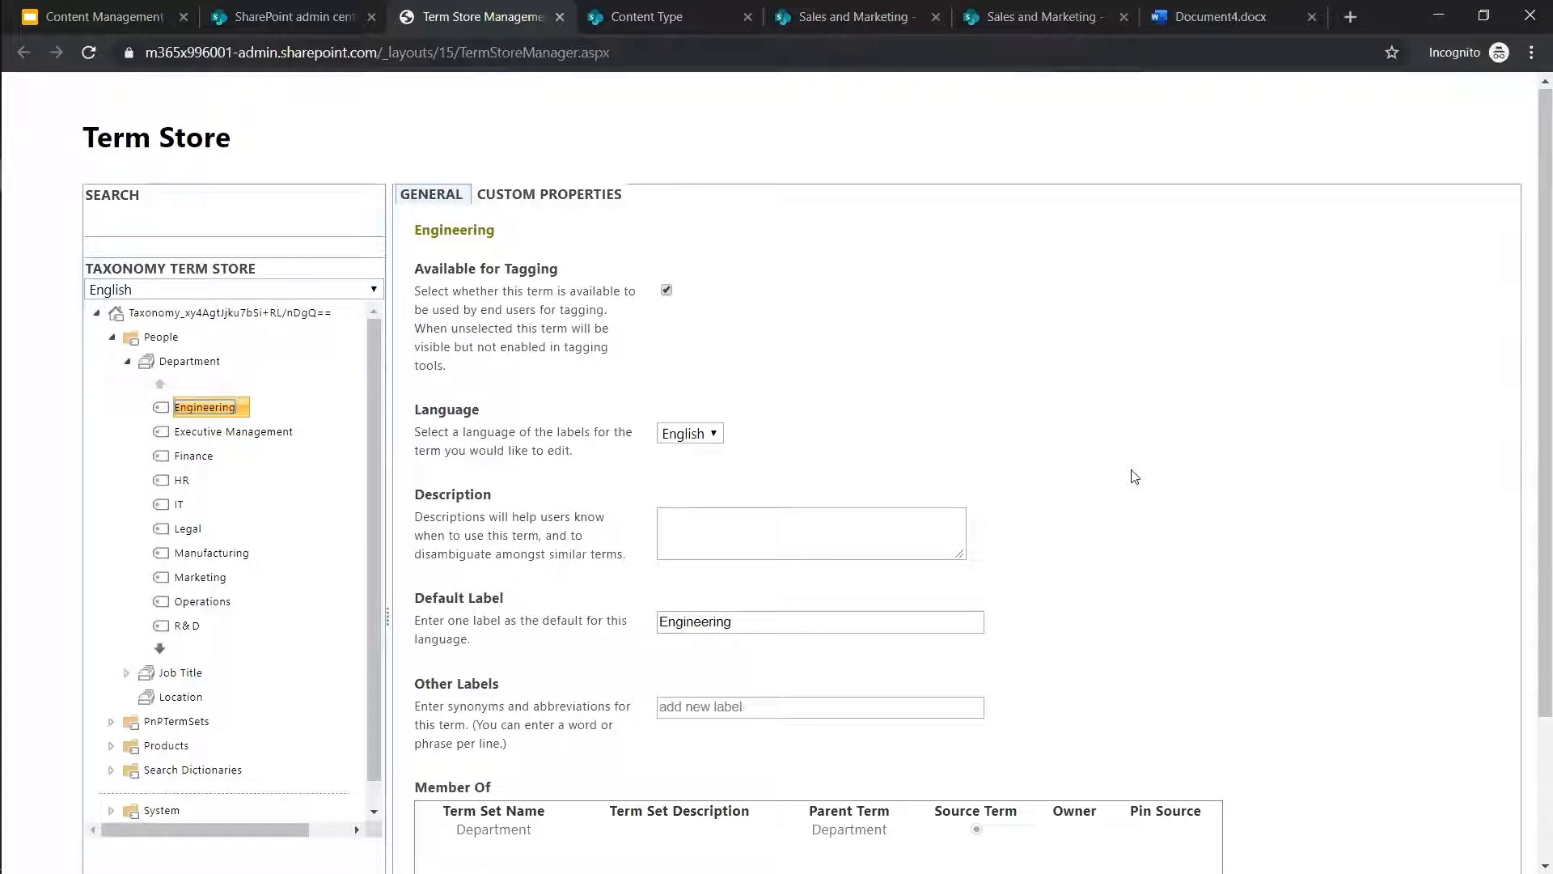
{"action": "scroll", "coordinate": [1135, 476], "scroll_direction": "down", "scroll_amount": 2}
{"action": "scroll", "coordinate": [1135, 477], "scroll_direction": "up", "scroll_amount": 1}
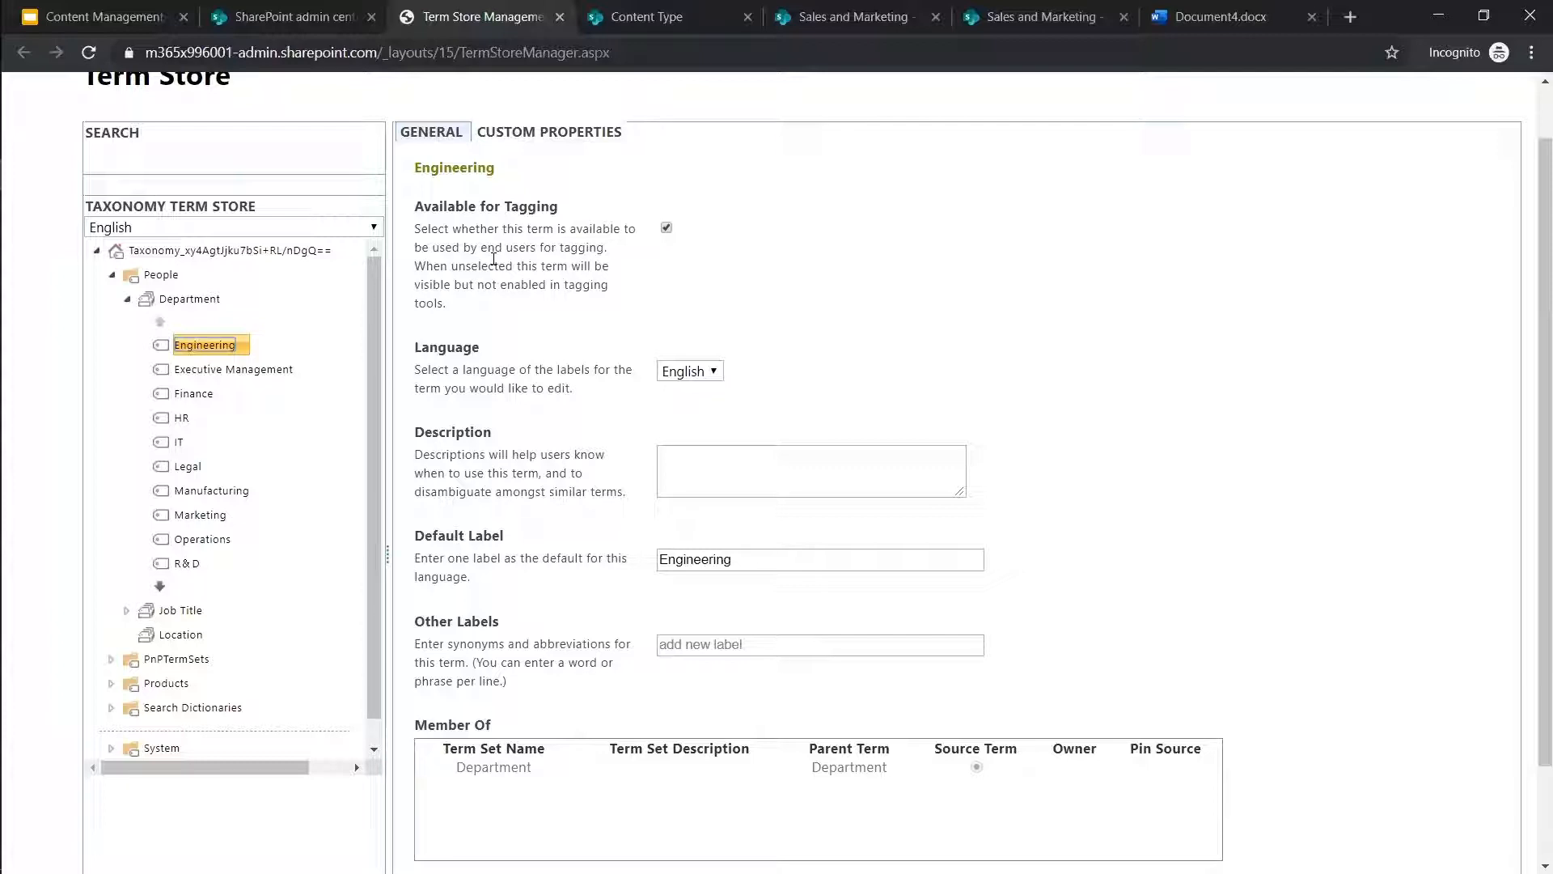
Open the Product List on the Sales and Marketing site and start creating a column with the full range of column types
{"action": "left_click", "coordinate": [892, 16]}
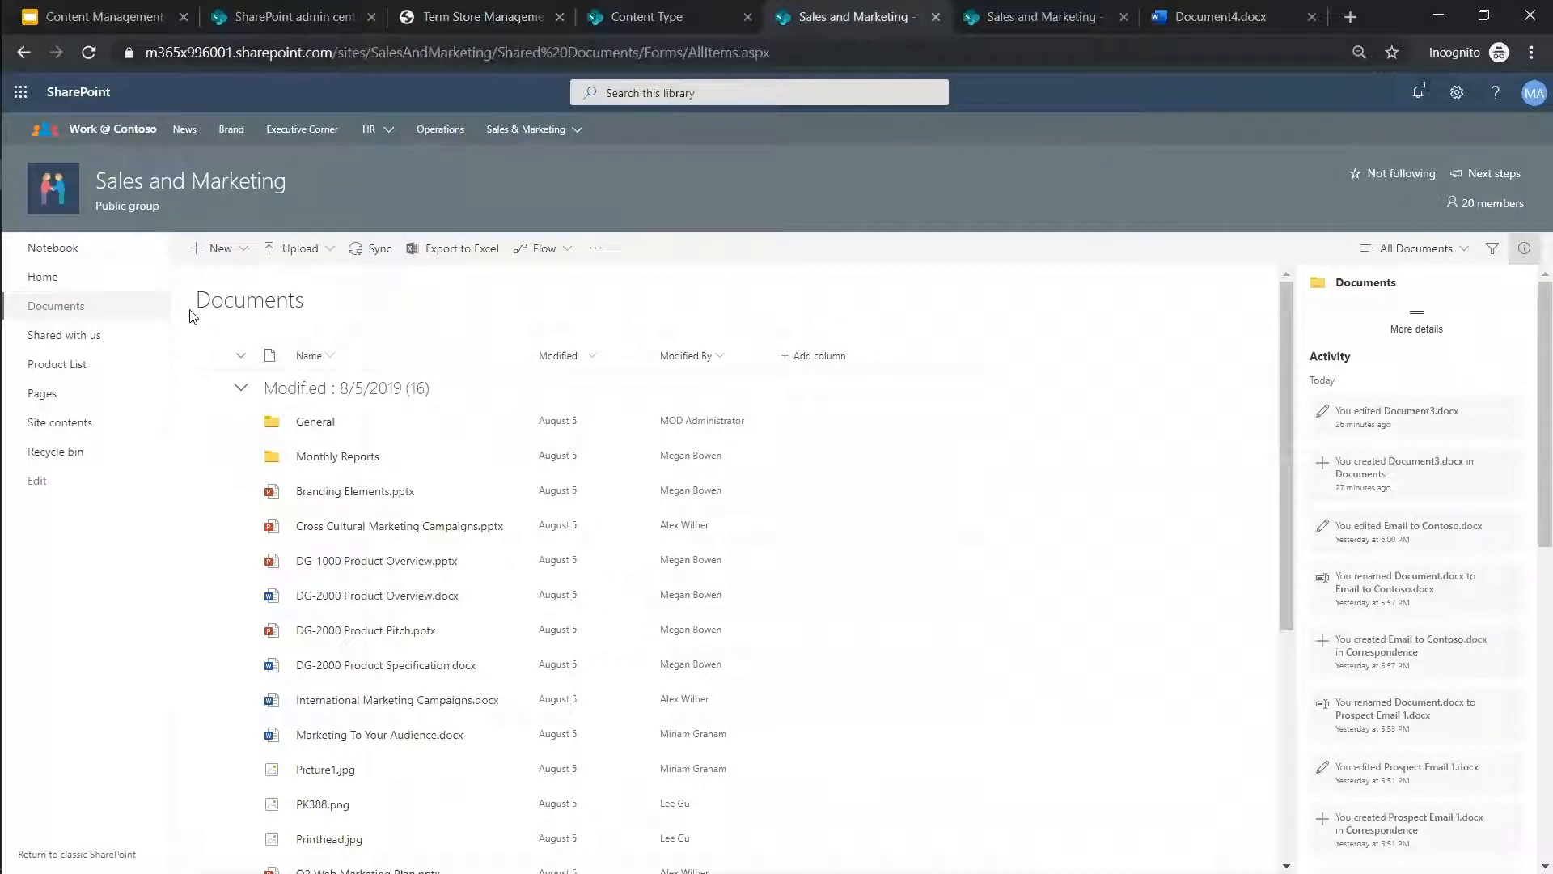
{"action": "left_click", "coordinate": [57, 364]}
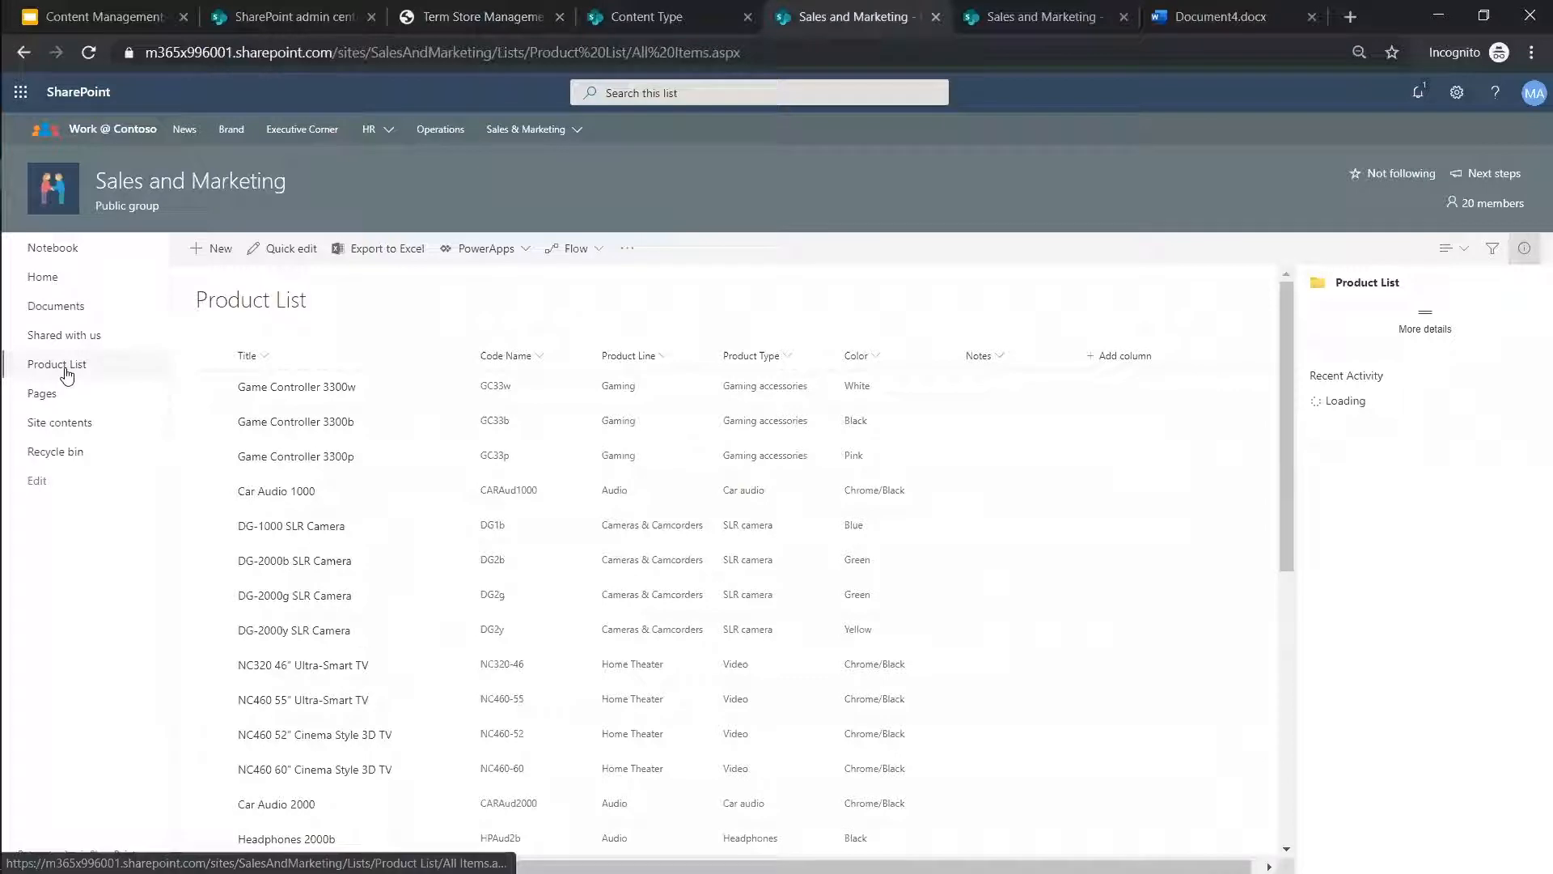
{"action": "left_click", "coordinate": [1145, 364]}
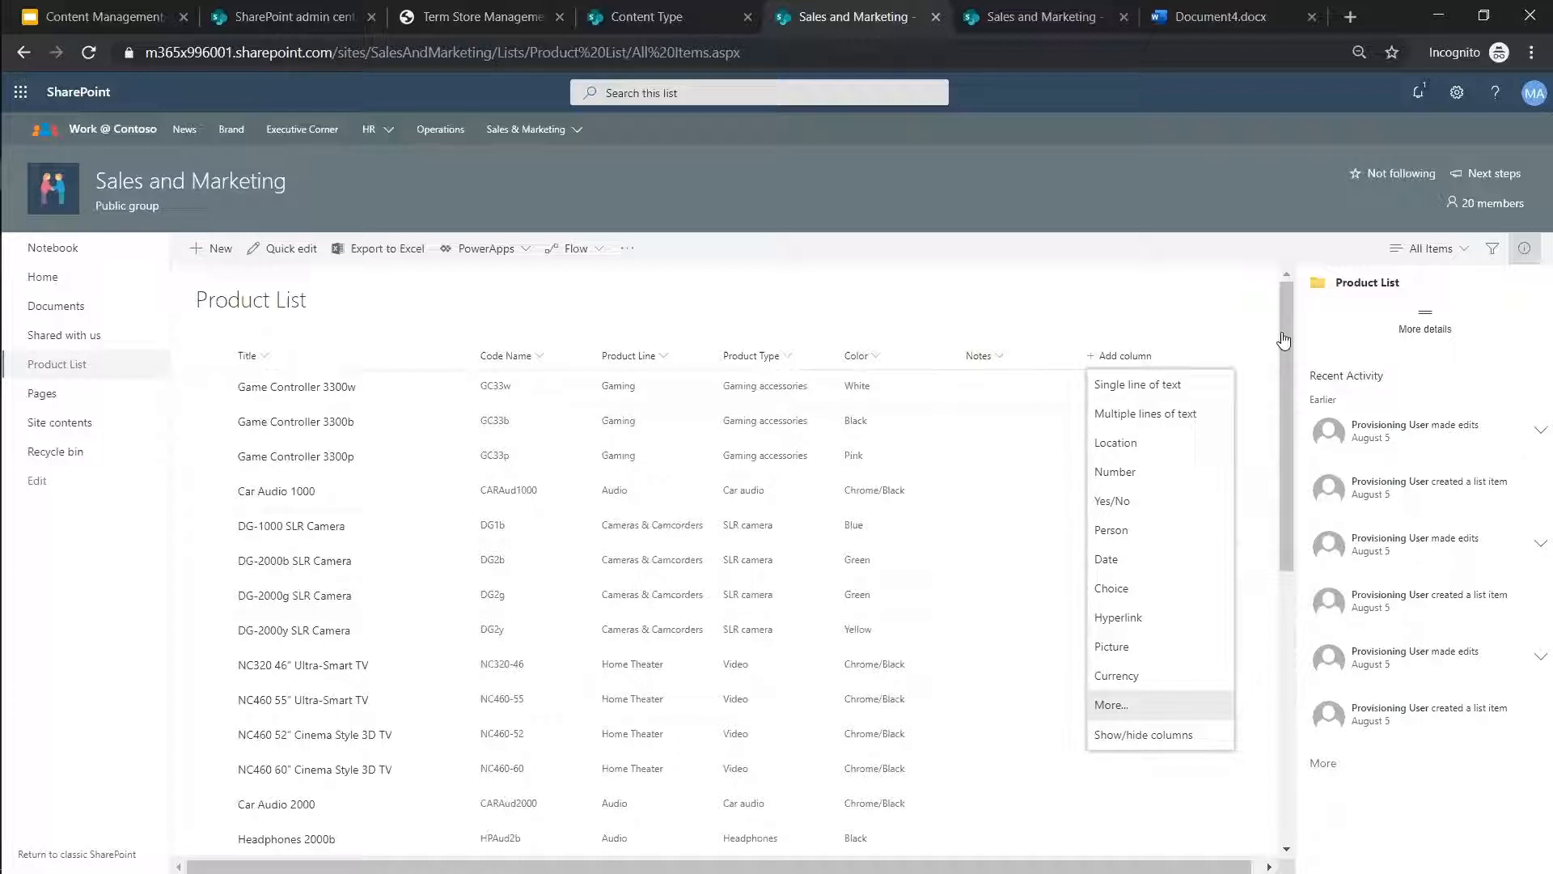
{"action": "key", "text": "Return"}
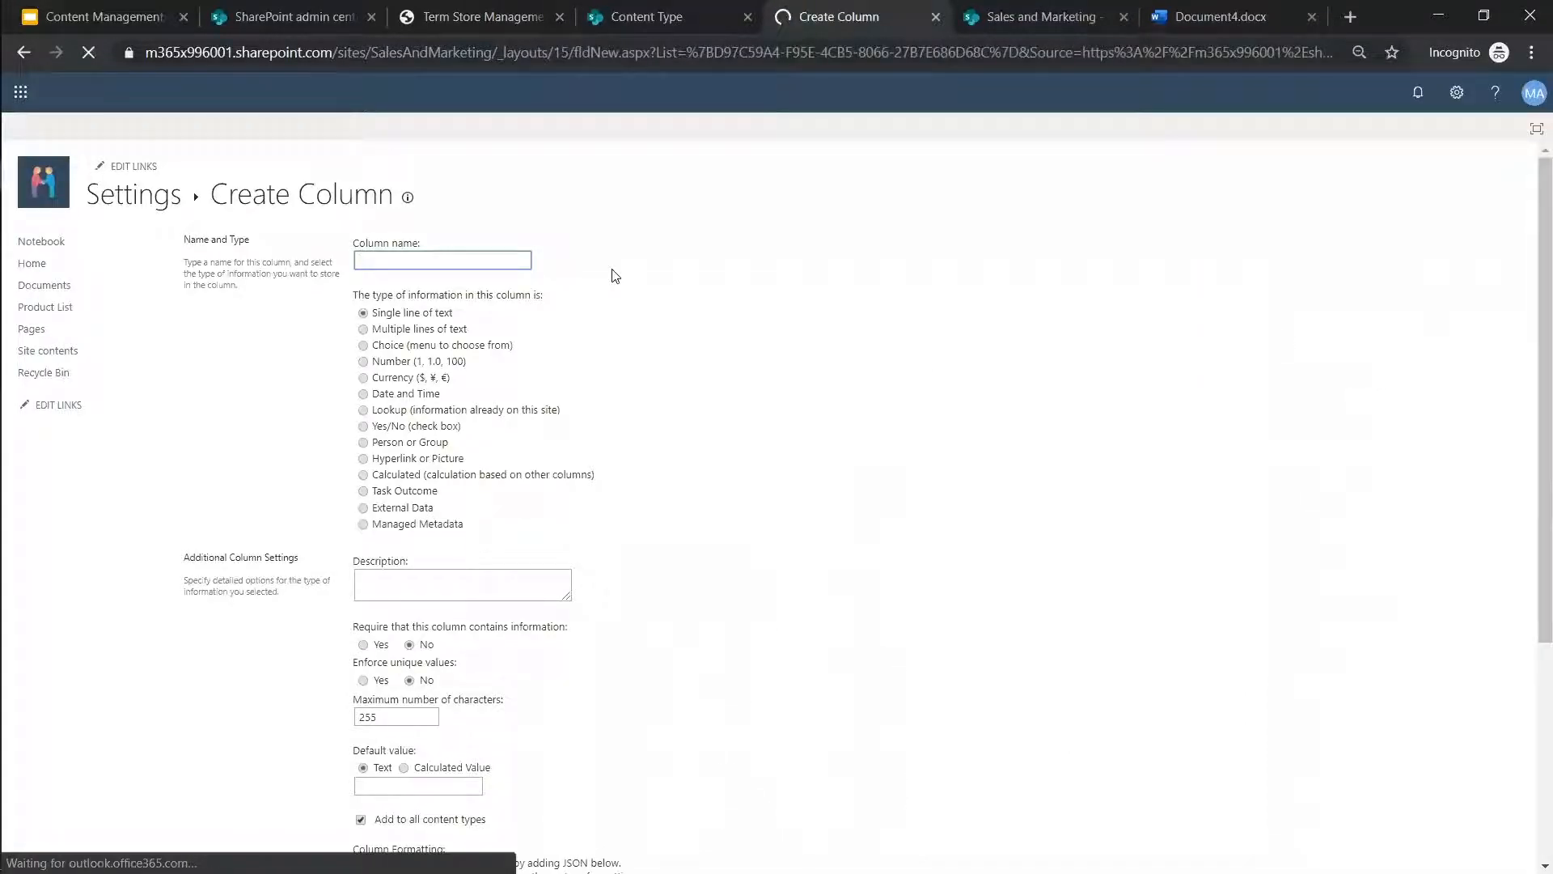
Name the new column Category and set its information type to Managed Metadata
{"action": "left_click", "coordinate": [507, 263]}
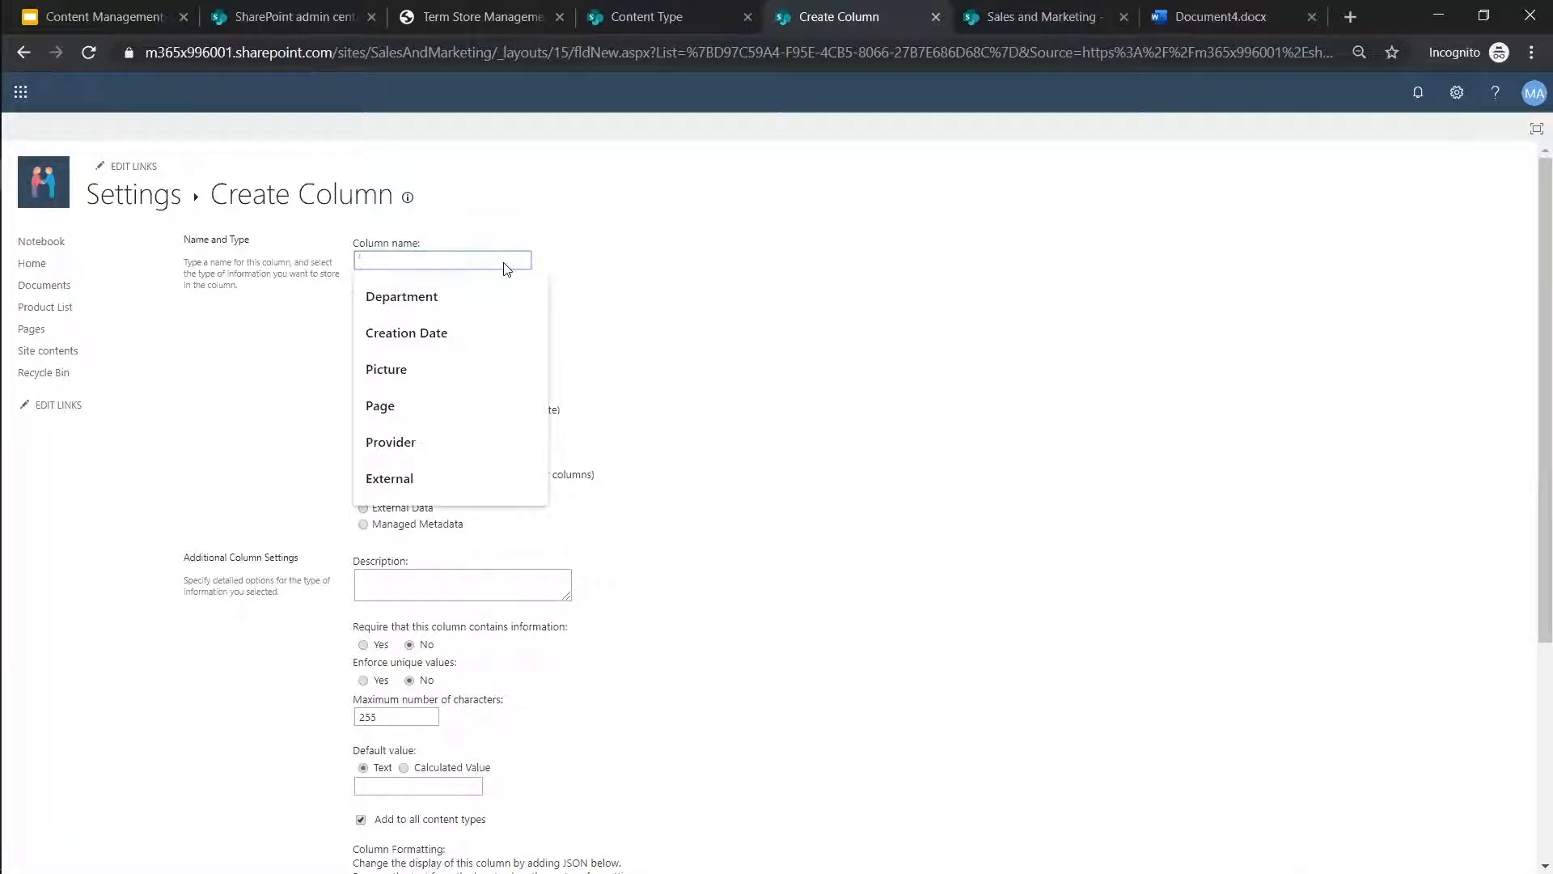
{"action": "type", "text": "Category"}
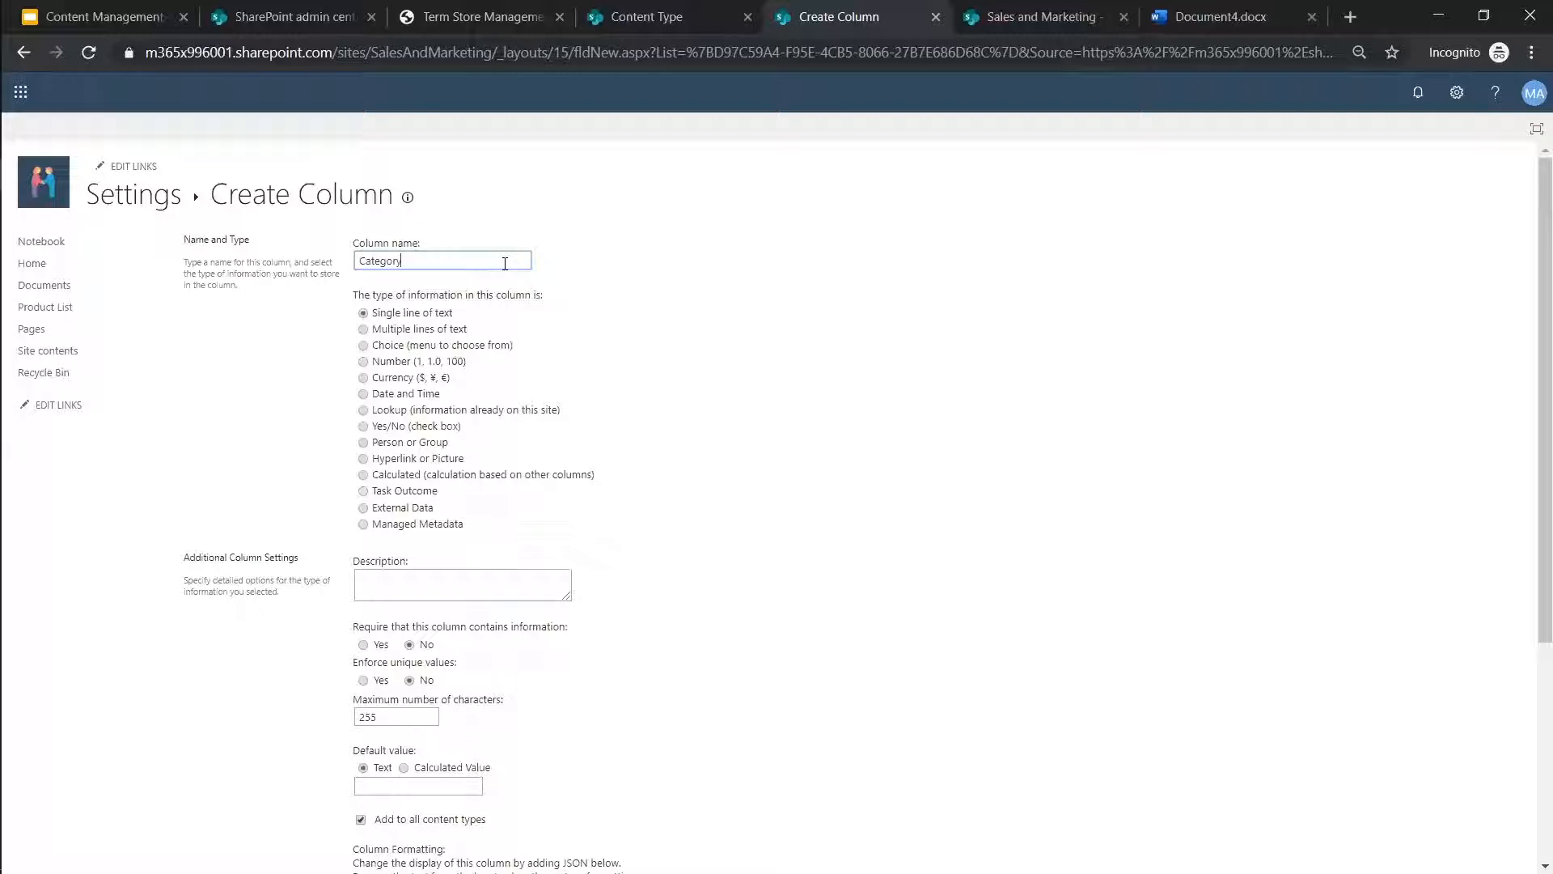
{"action": "scroll", "coordinate": [910, 381], "scroll_direction": "down", "scroll_amount": 4}
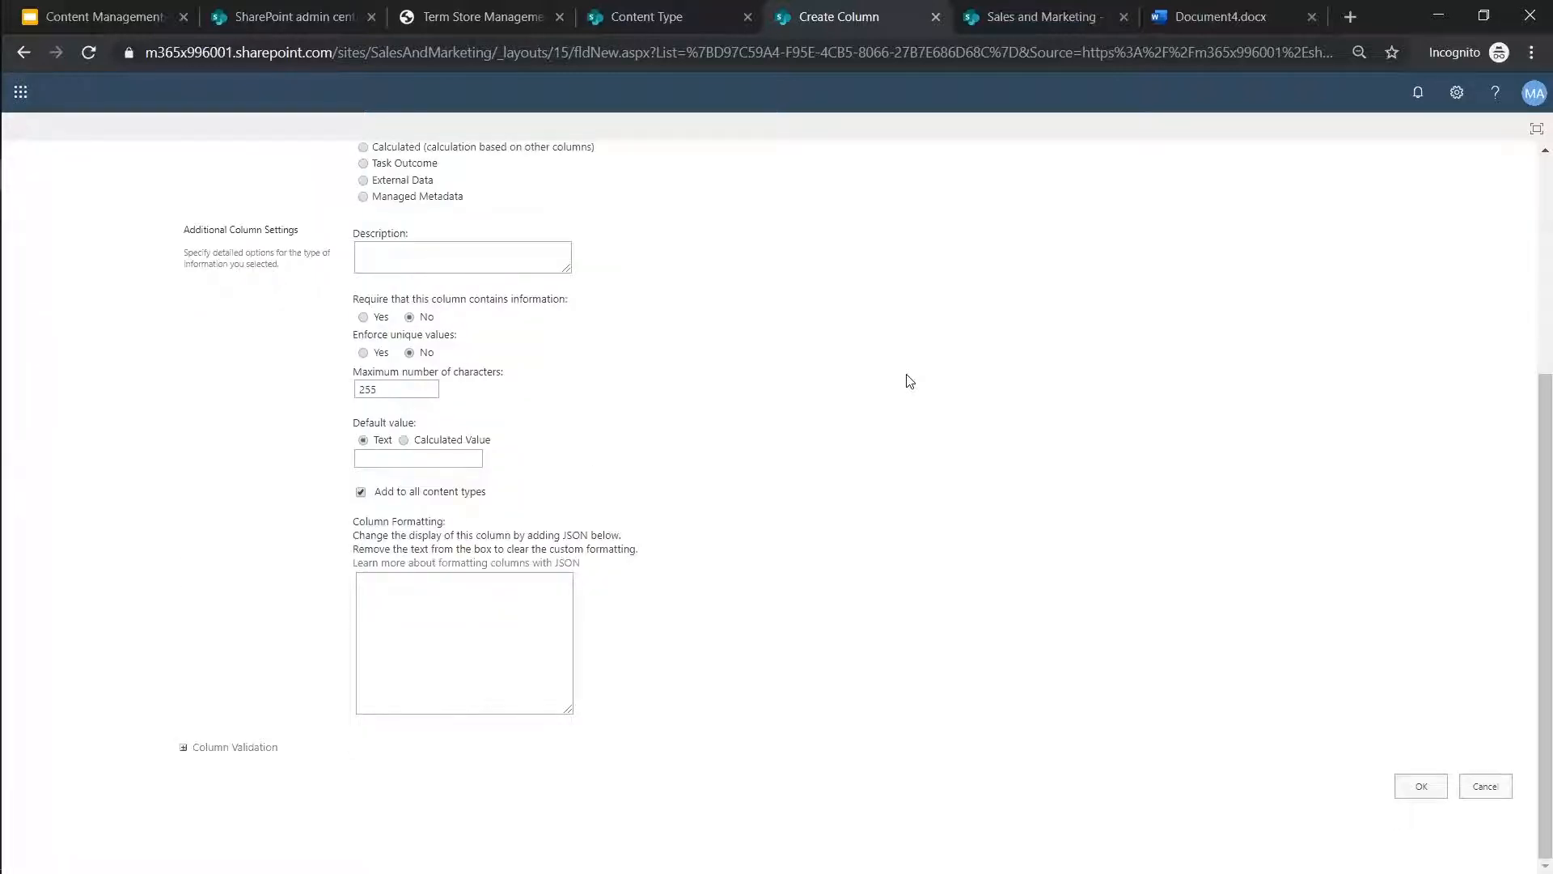
{"action": "scroll", "coordinate": [910, 380], "scroll_direction": "up", "scroll_amount": 4}
{"action": "left_click", "coordinate": [436, 525]}
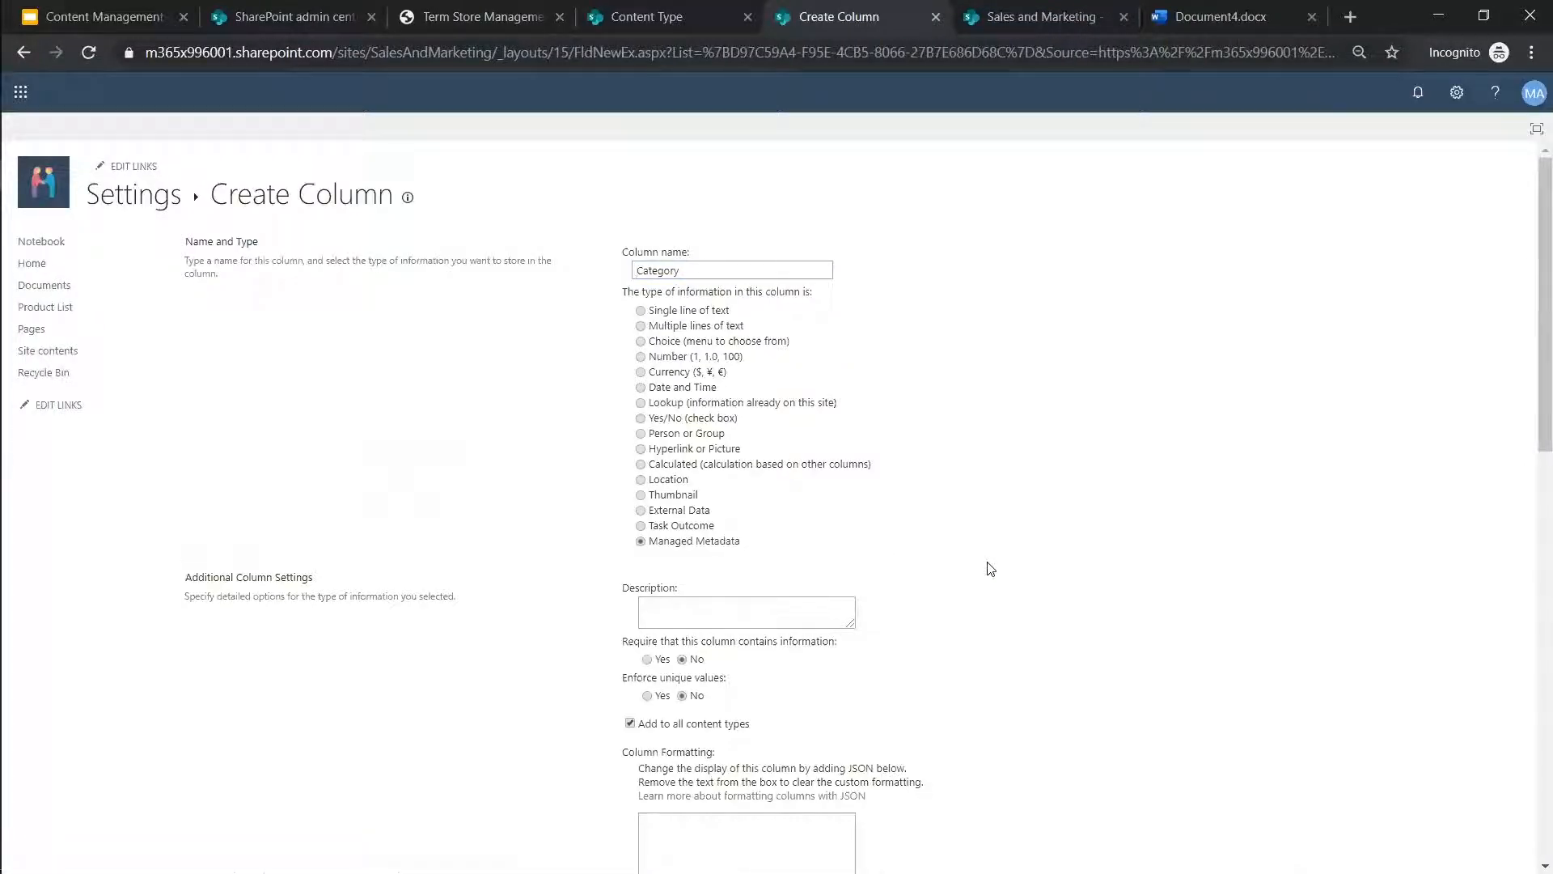
Link the column to the Categories term set in the Products group and create the column
{"action": "scroll", "coordinate": [991, 569], "scroll_direction": "down", "scroll_amount": 12}
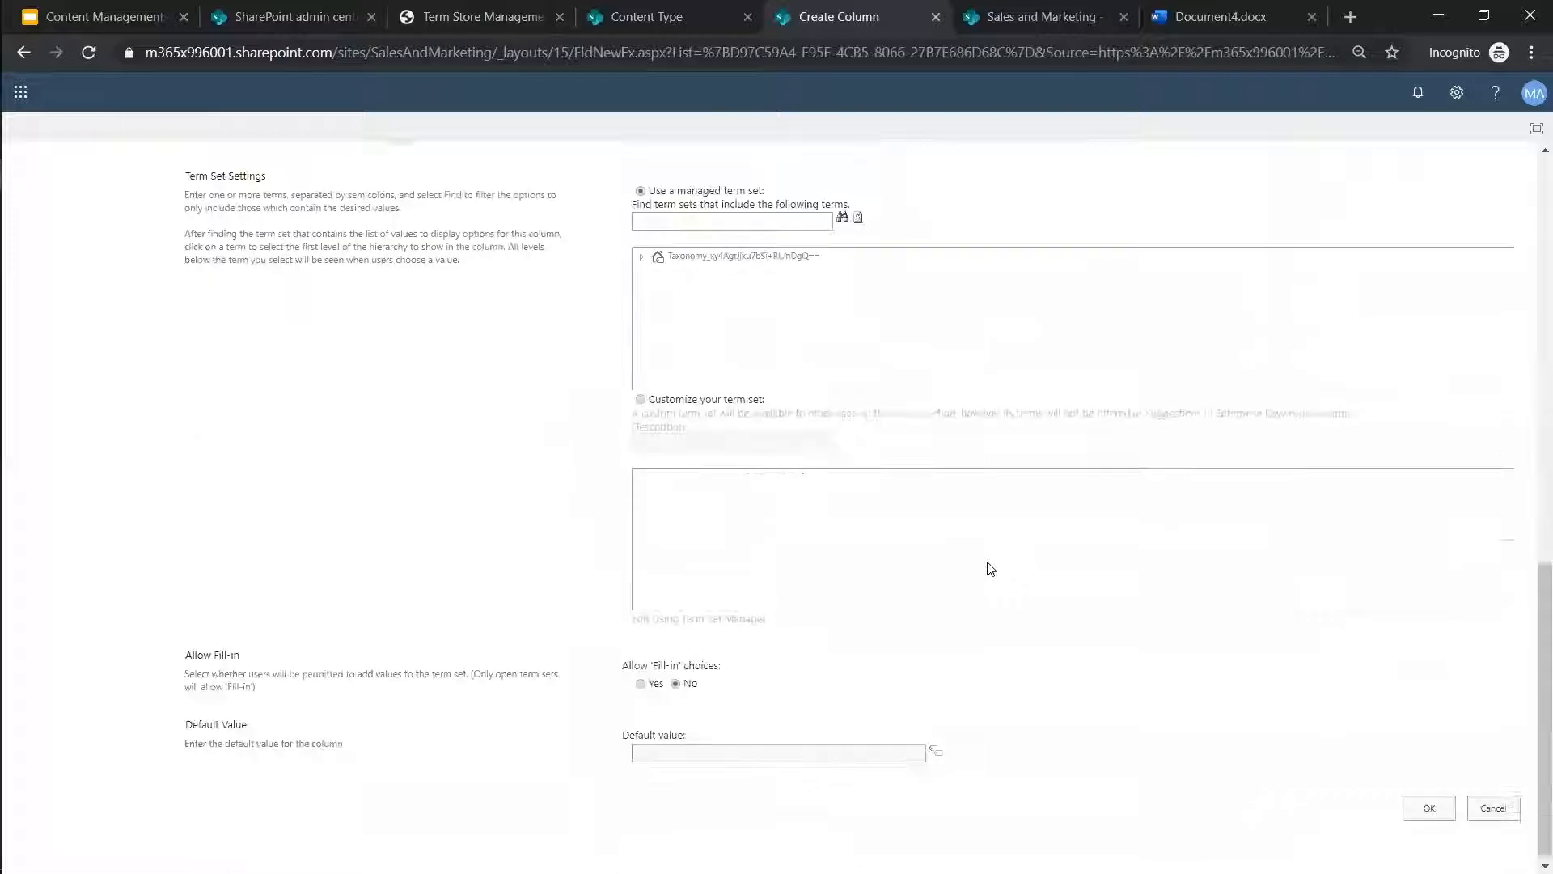
{"action": "left_click", "coordinate": [642, 251]}
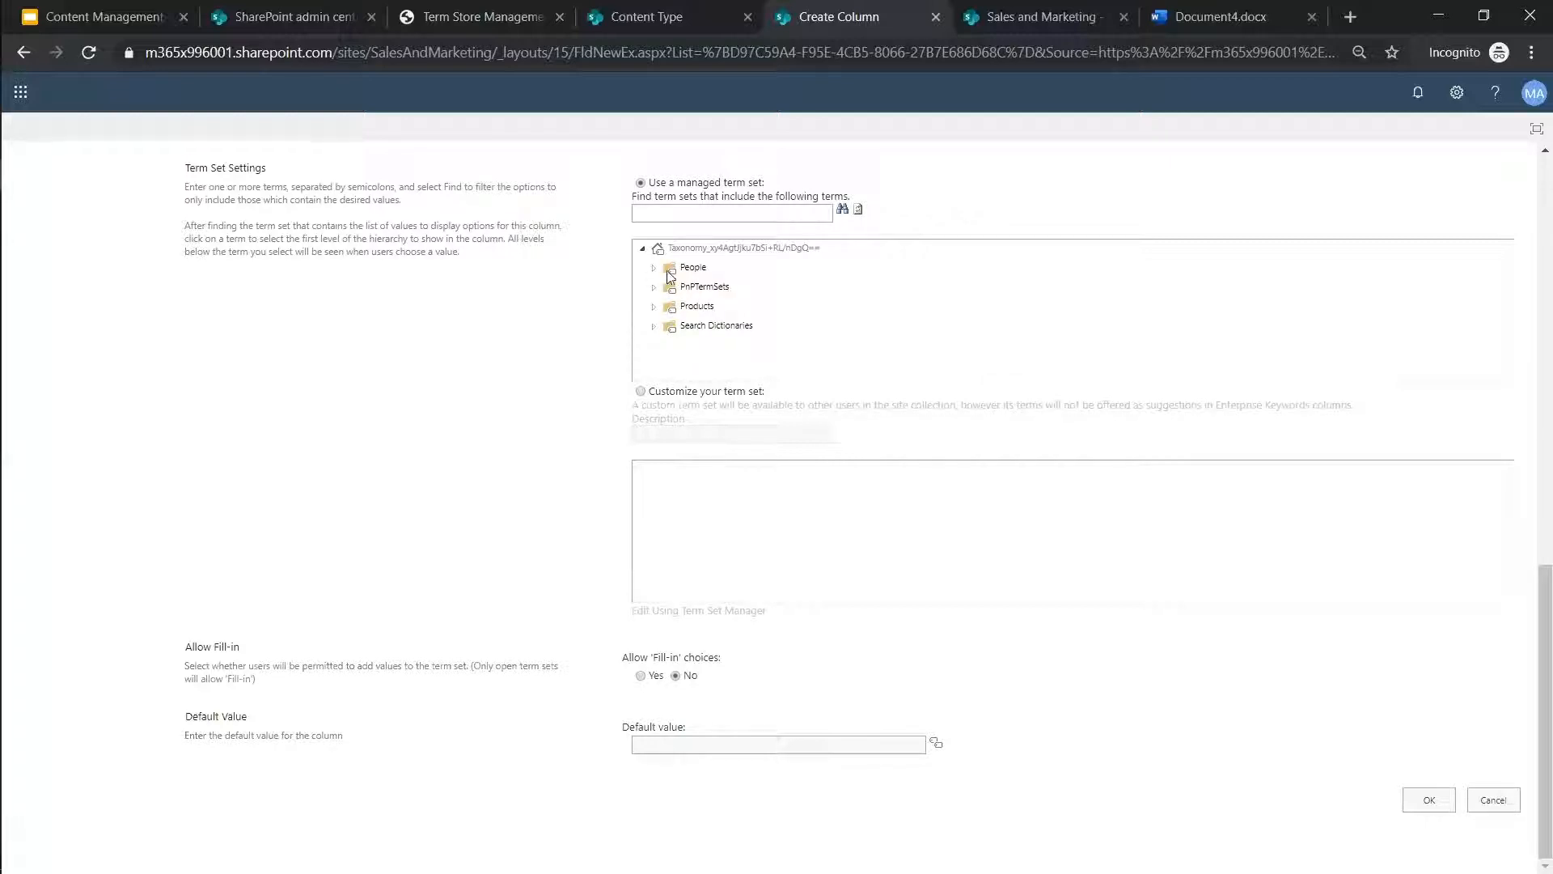
{"action": "left_click", "coordinate": [654, 268]}
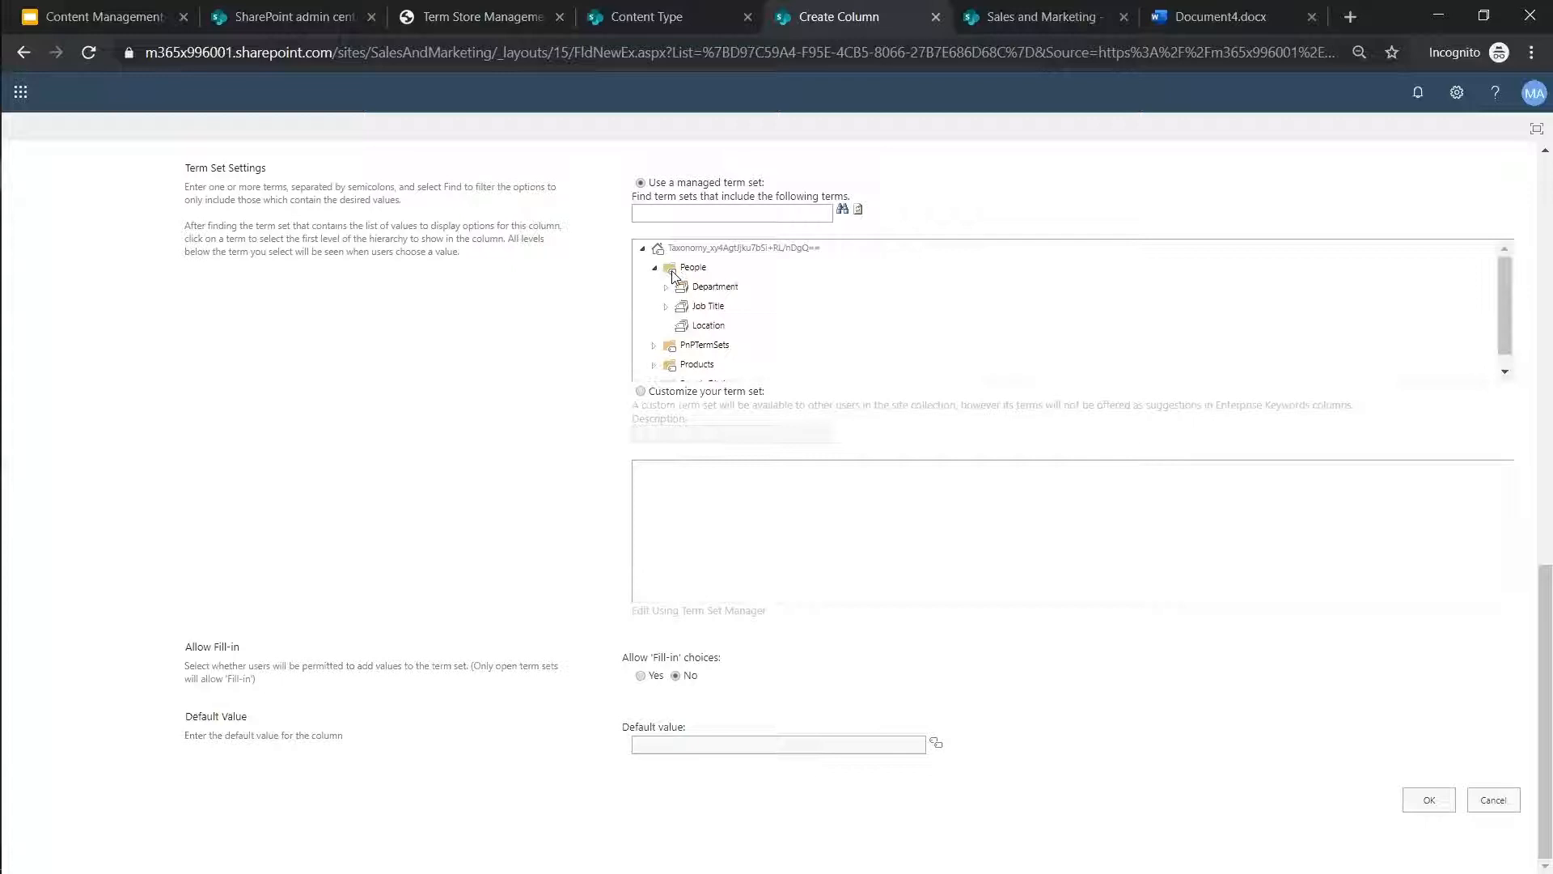
{"action": "scroll", "coordinate": [647, 304], "scroll_direction": "down", "scroll_amount": 1}
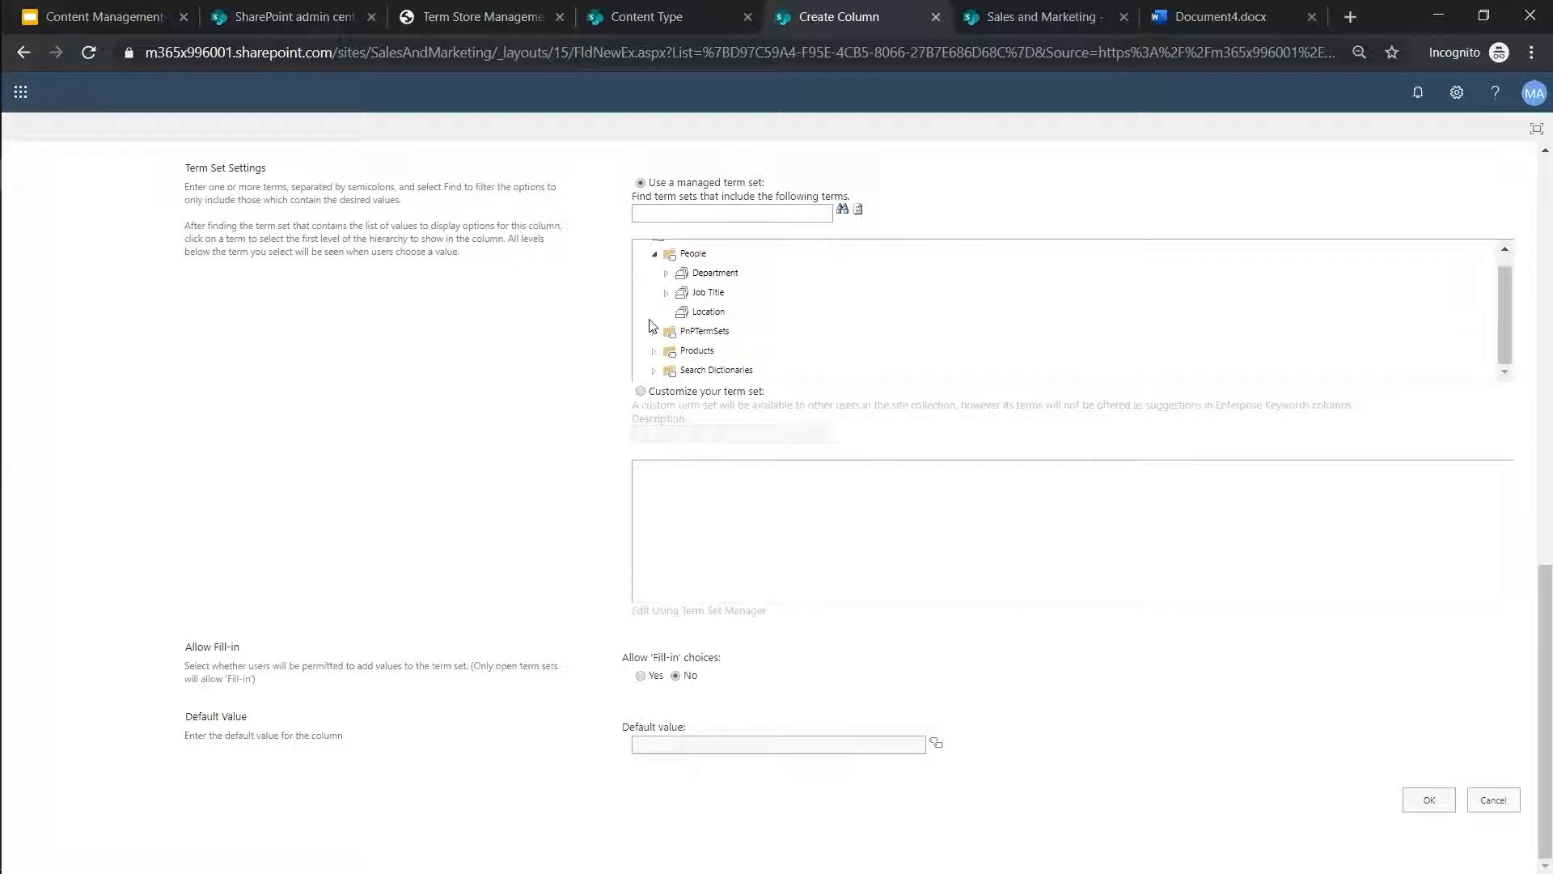
{"action": "left_click", "coordinate": [655, 351]}
{"action": "left_click", "coordinate": [710, 376]}
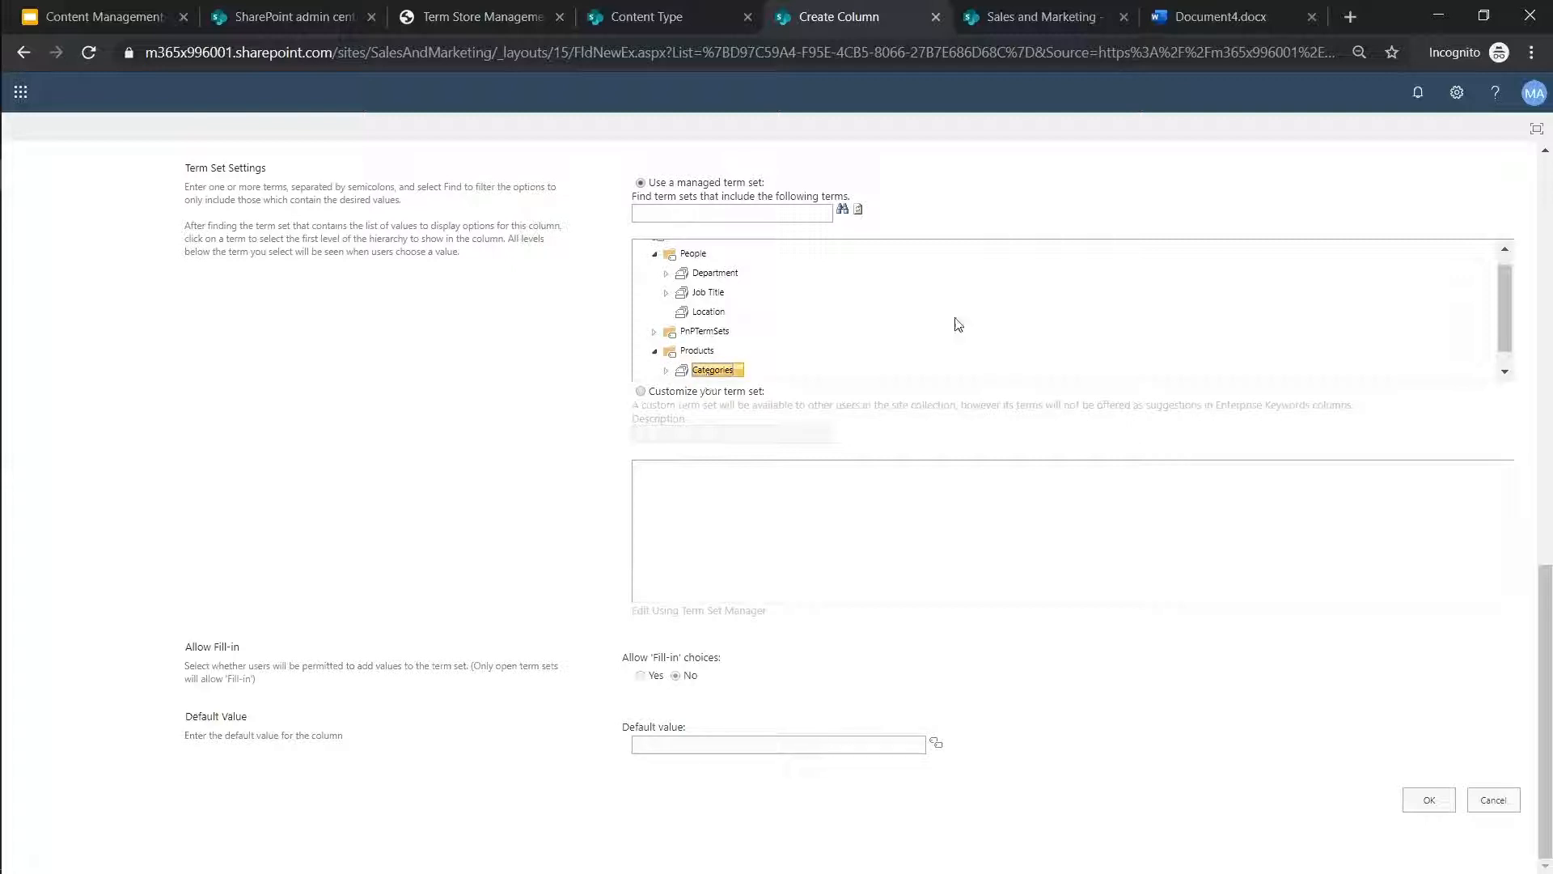
{"action": "scroll", "coordinate": [961, 324], "scroll_direction": "down", "scroll_amount": 1}
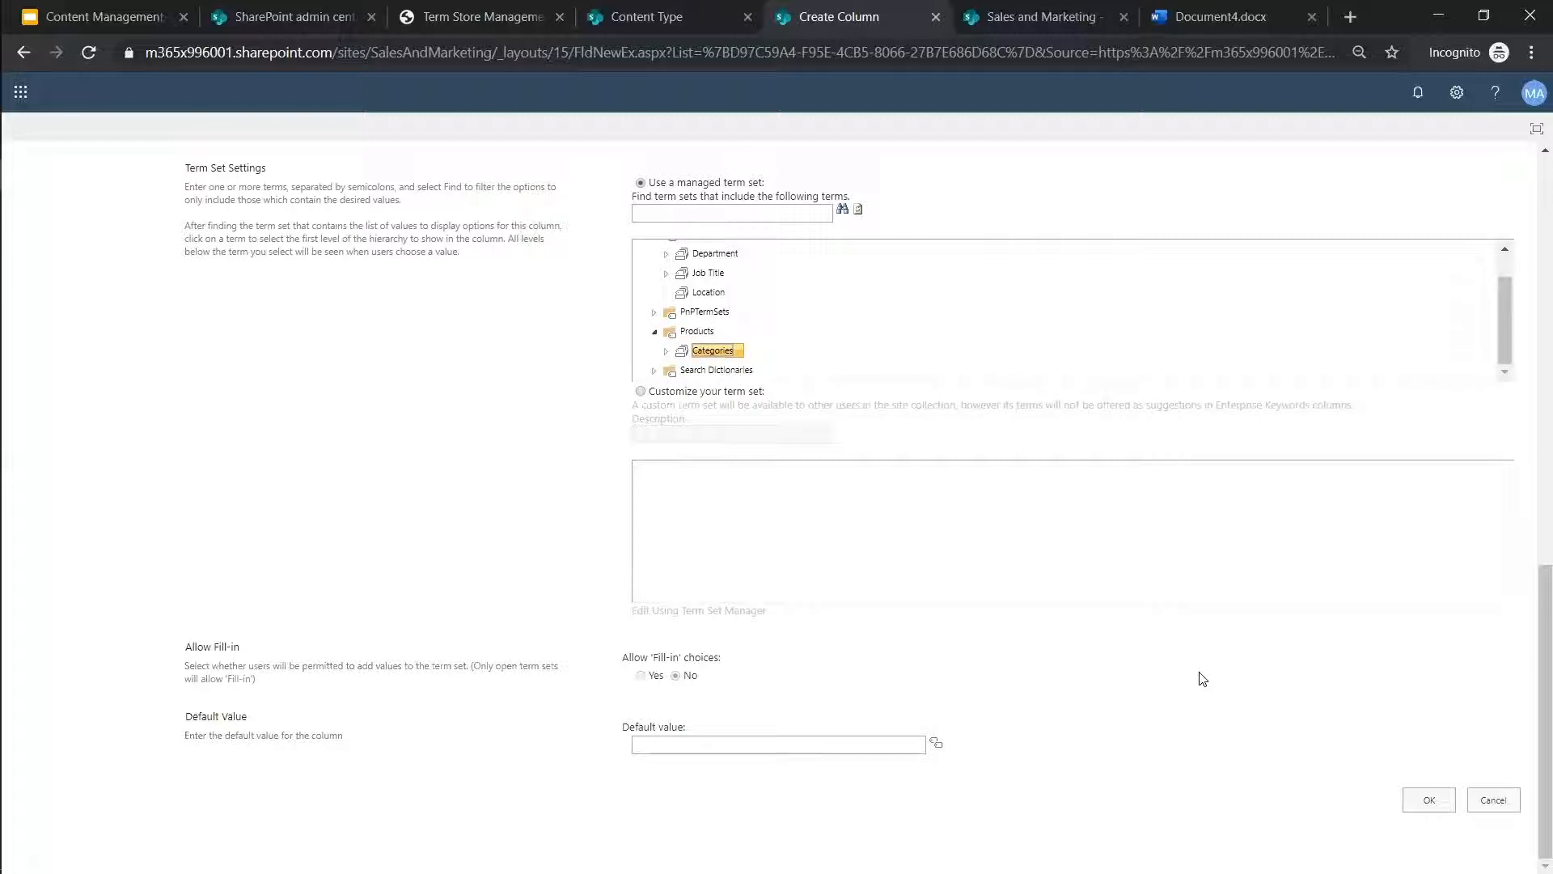
{"action": "left_click", "coordinate": [1429, 801]}
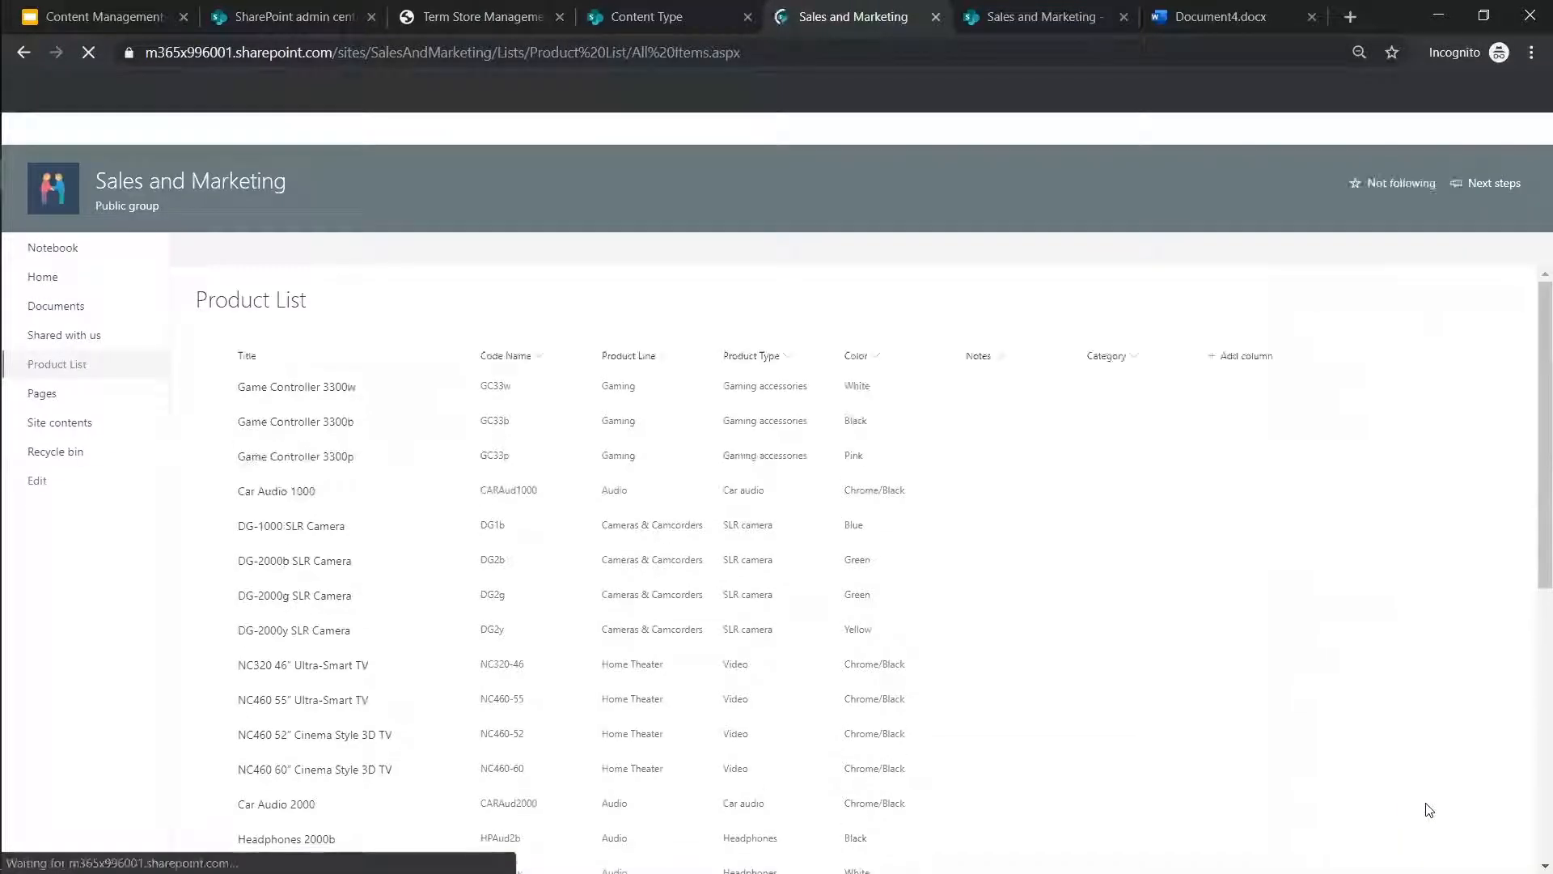
Select the Game Controller 3300w item and open its Category property for editing
{"action": "left_click", "coordinate": [1106, 394]}
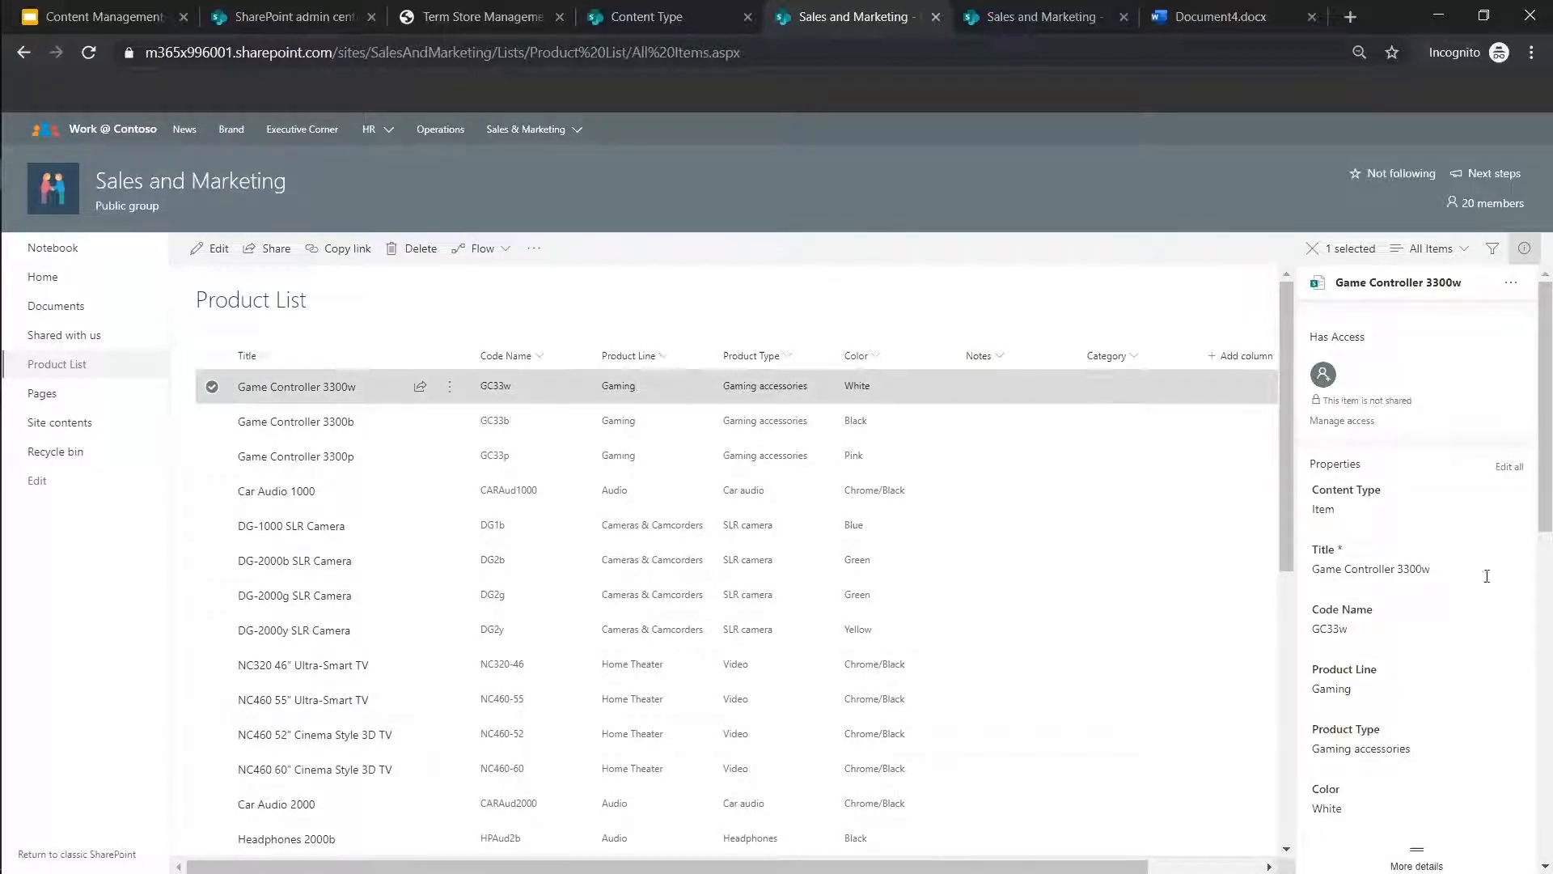
{"action": "scroll", "coordinate": [1487, 579], "scroll_direction": "down", "scroll_amount": 2}
{"action": "scroll", "coordinate": [1487, 581], "scroll_direction": "down", "scroll_amount": 4}
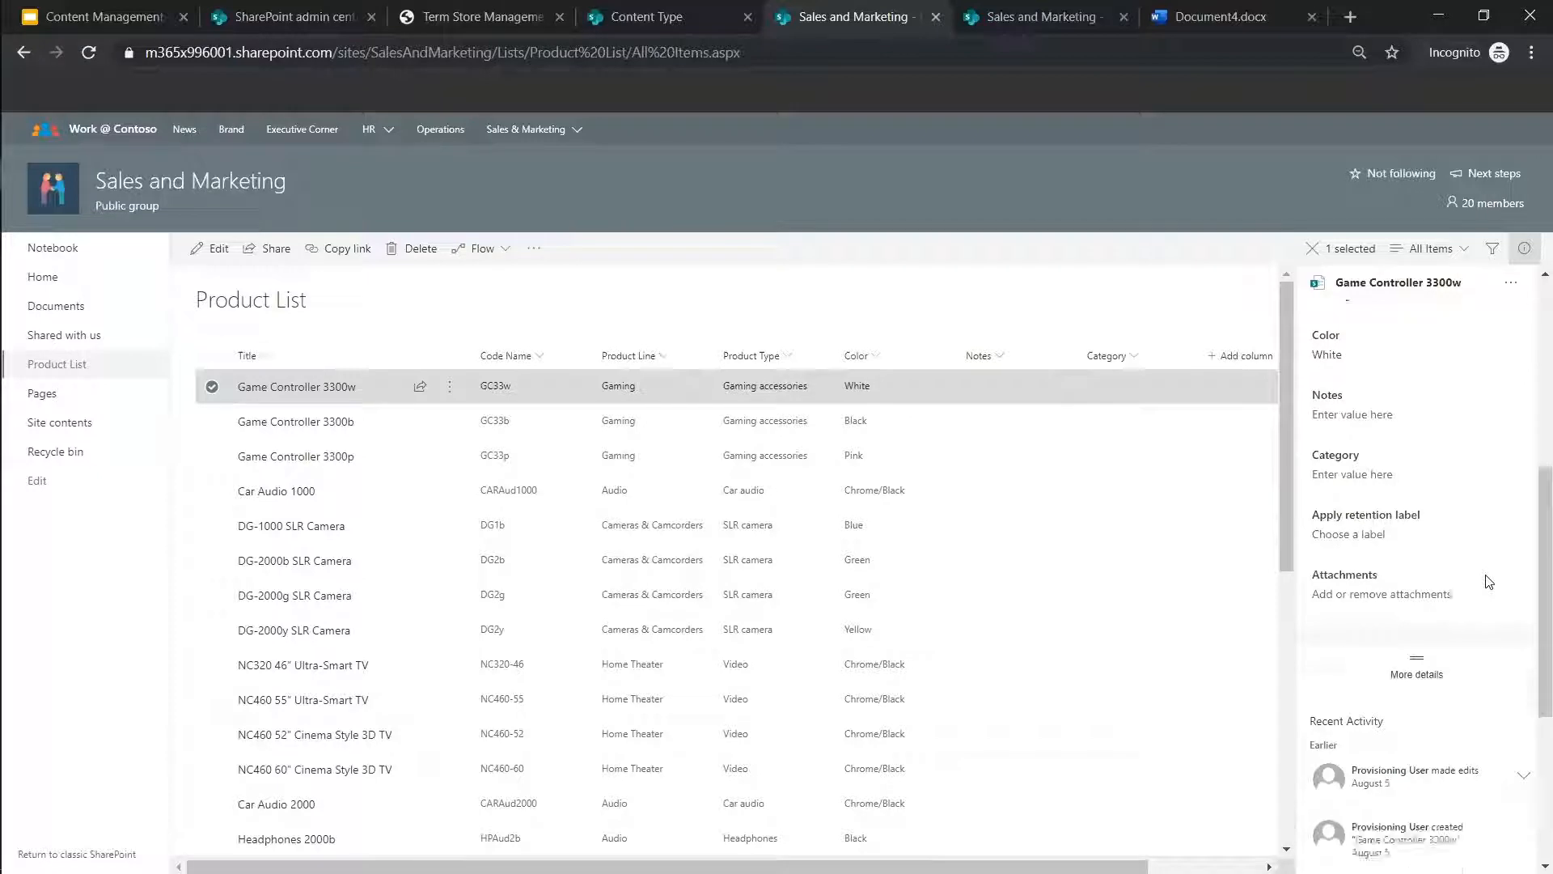
{"action": "left_click", "coordinate": [1357, 468]}
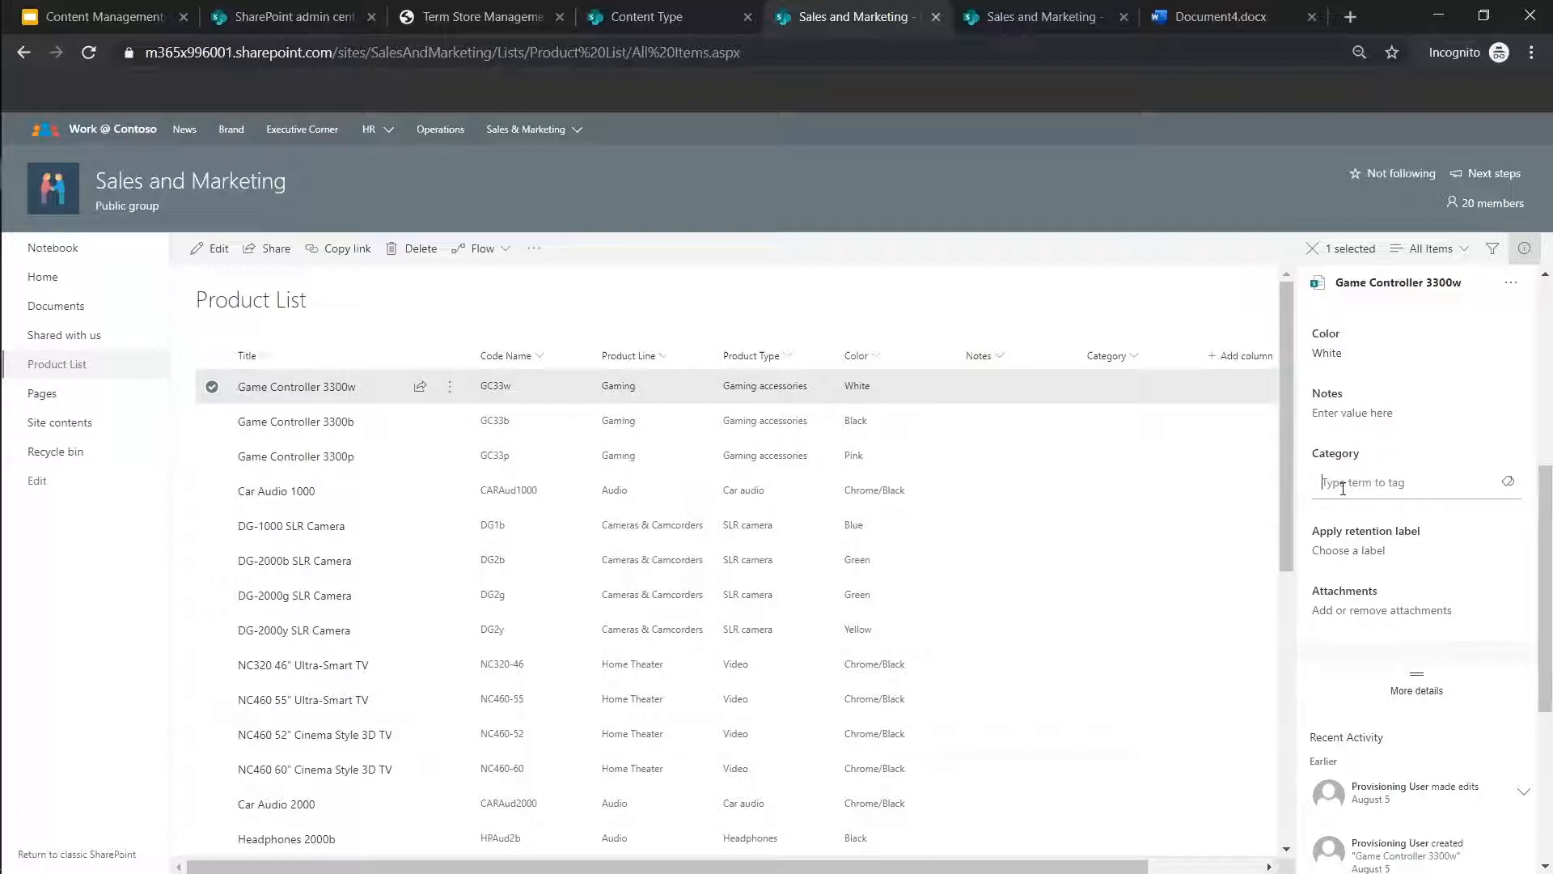
{"action": "type", "text": "tta"}
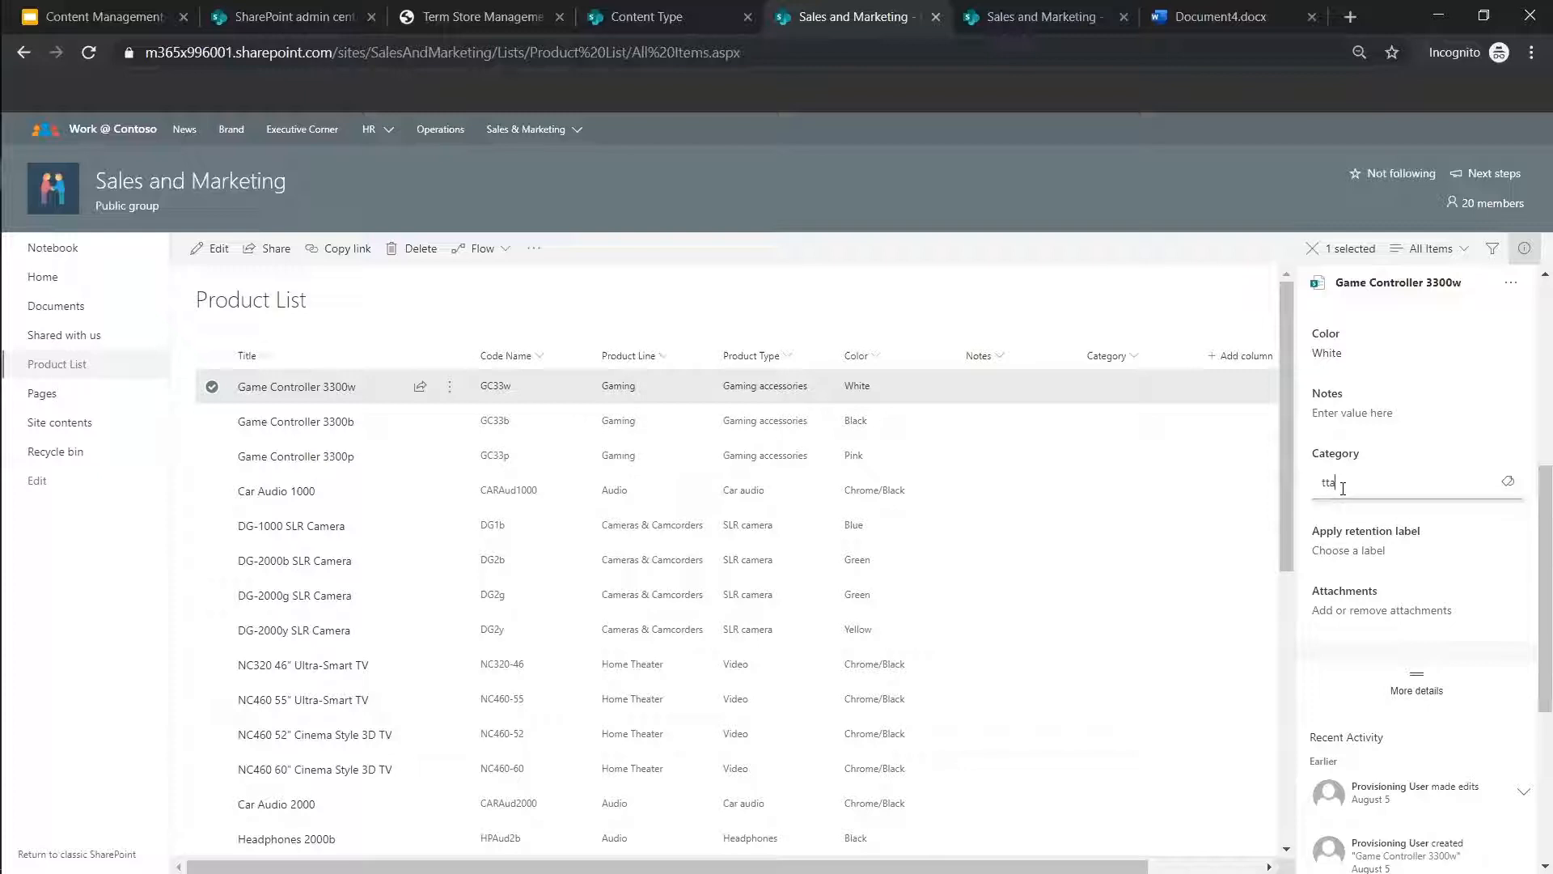
{"action": "key", "text": "BackSpace"}
{"action": "key", "text": "BackSpace"}
{"action": "key", "text": "BackSpace"}
Look up the terms of the Categories term set by expanding the Products group in the term store
{"action": "left_click", "coordinate": [484, 16]}
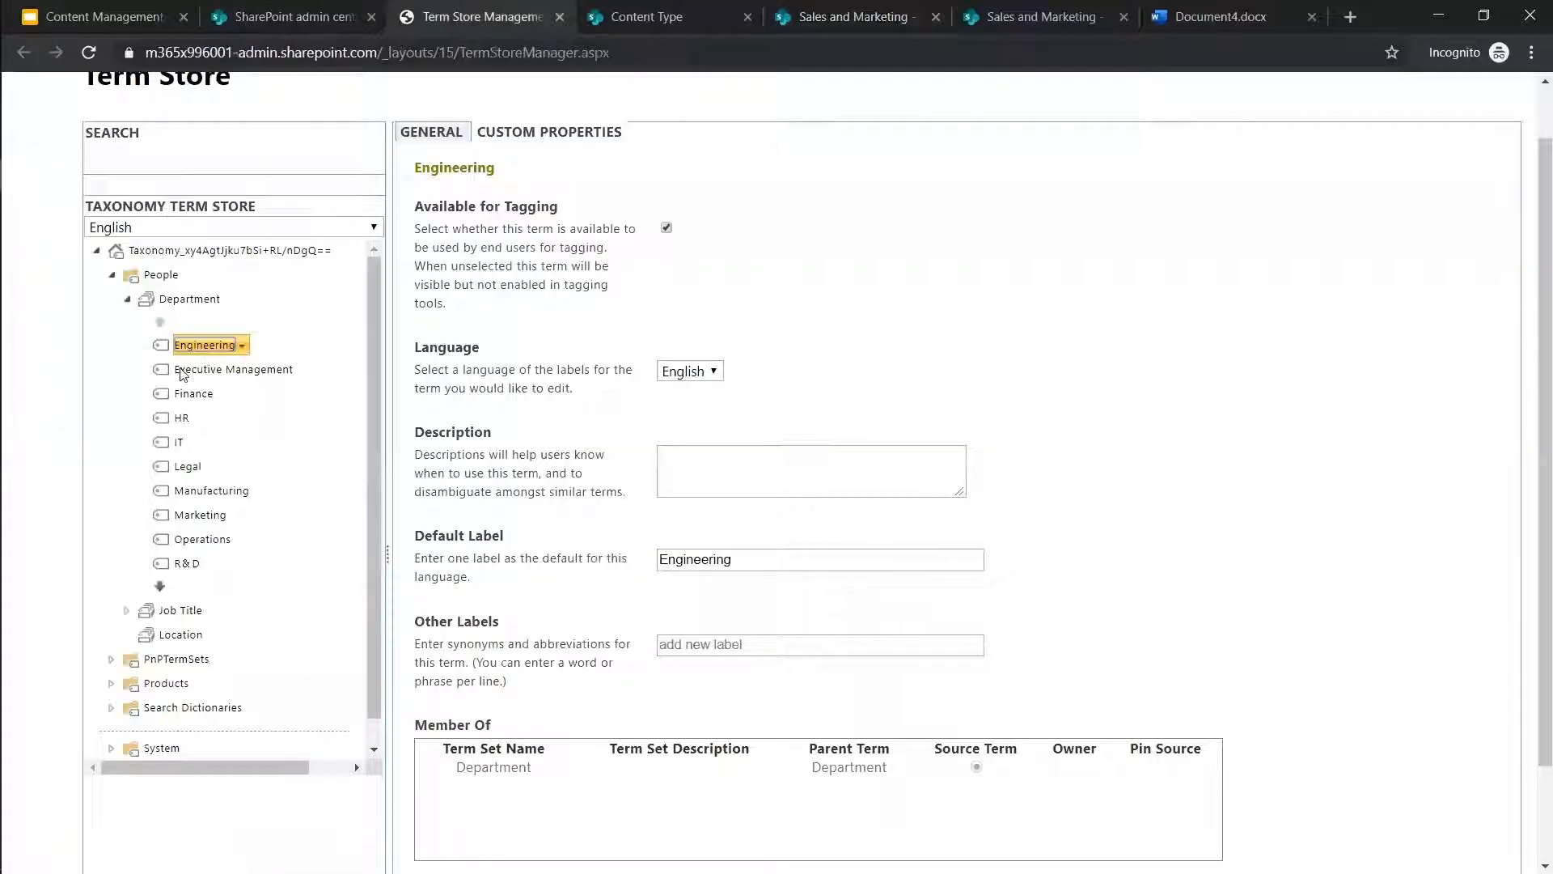
{"action": "scroll", "coordinate": [235, 695], "scroll_direction": "down", "scroll_amount": 1}
{"action": "left_click", "coordinate": [112, 656]}
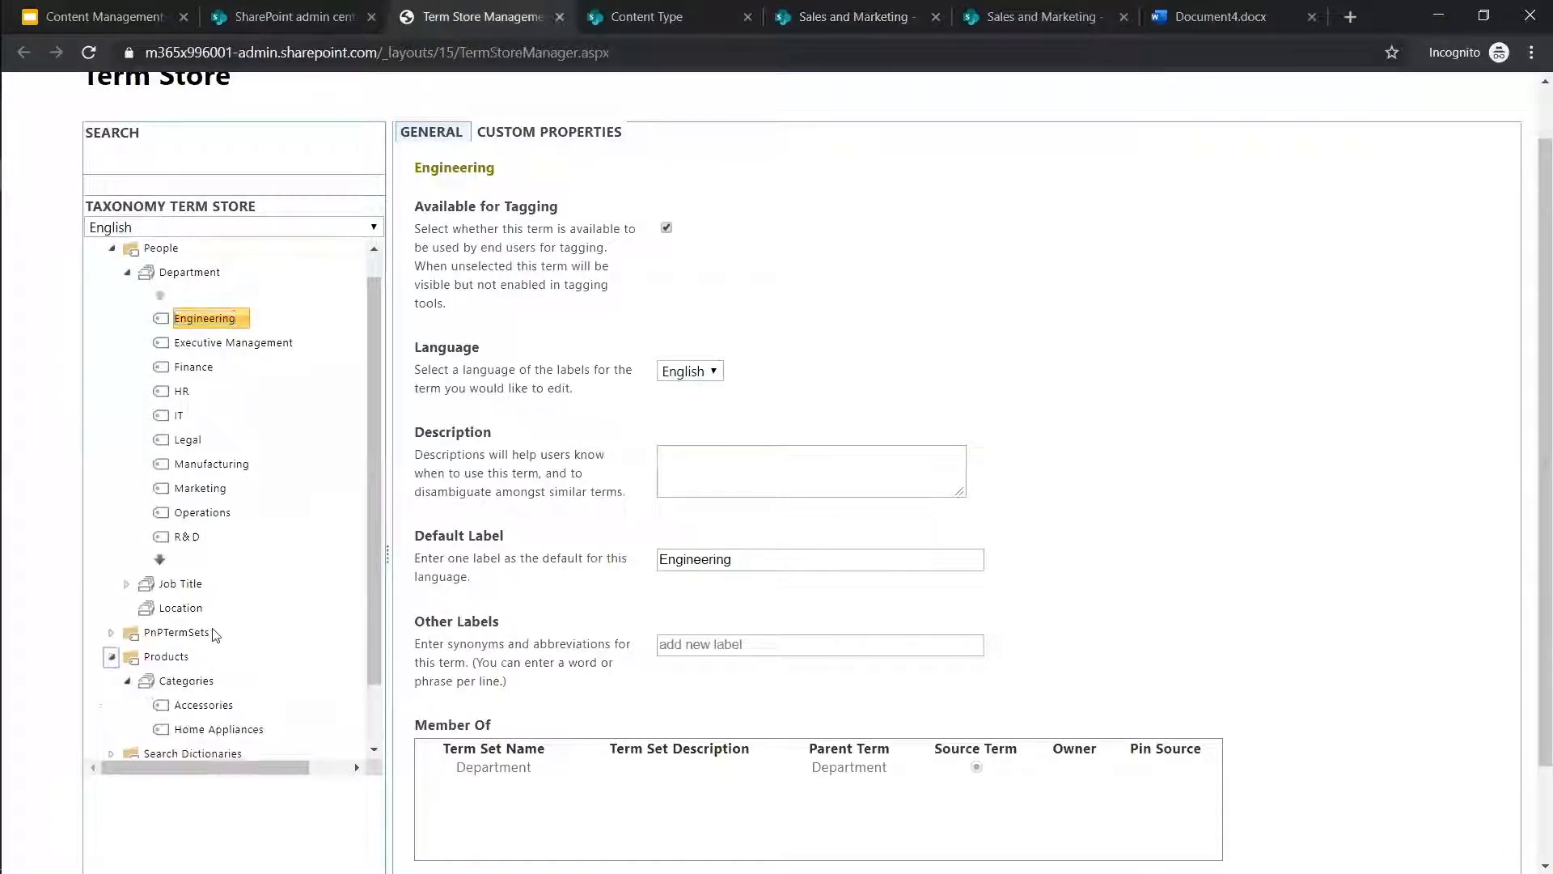
{"action": "scroll", "coordinate": [218, 647], "scroll_direction": "down", "scroll_amount": 1}
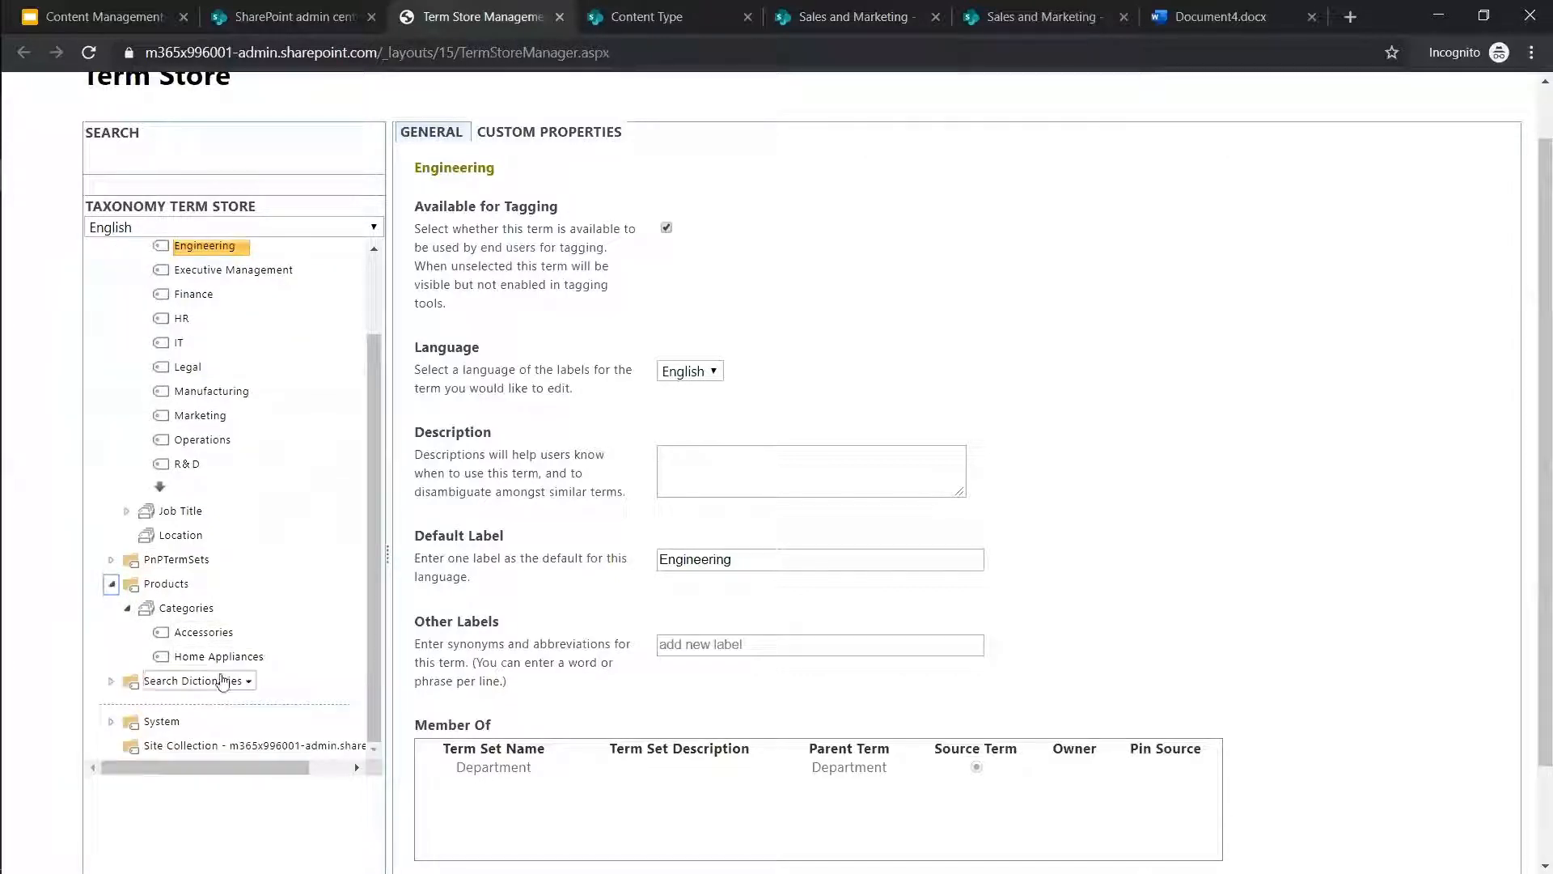
Return to the Product List and tag the Category of Game Controller 3300w with the term Home Appliances
{"action": "left_click", "coordinate": [1031, 31]}
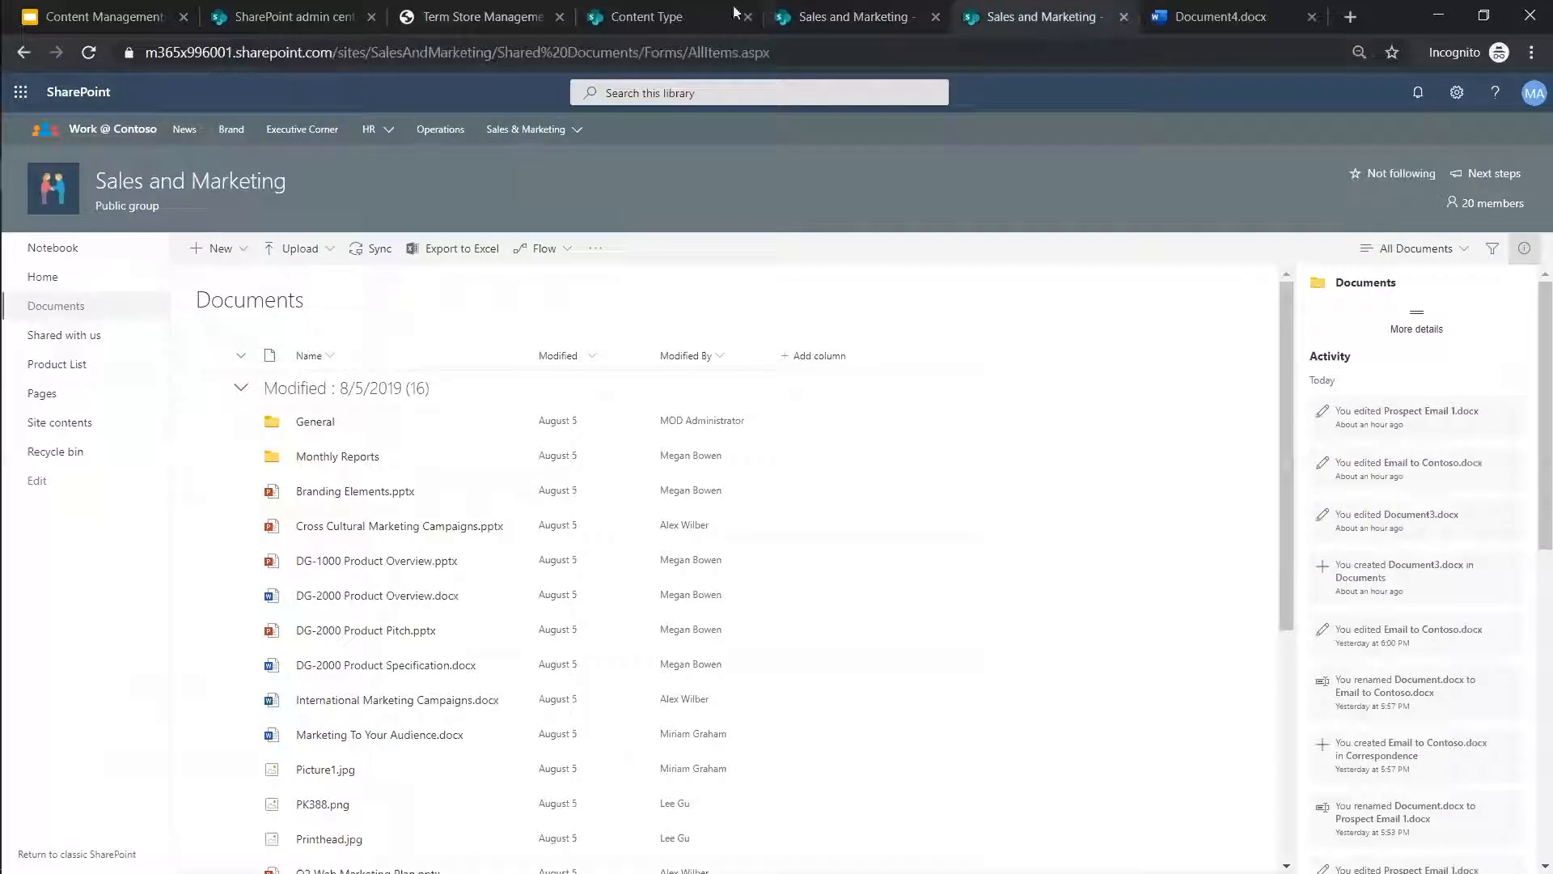
{"action": "left_click", "coordinate": [850, 17]}
{"action": "left_click", "coordinate": [1335, 481]}
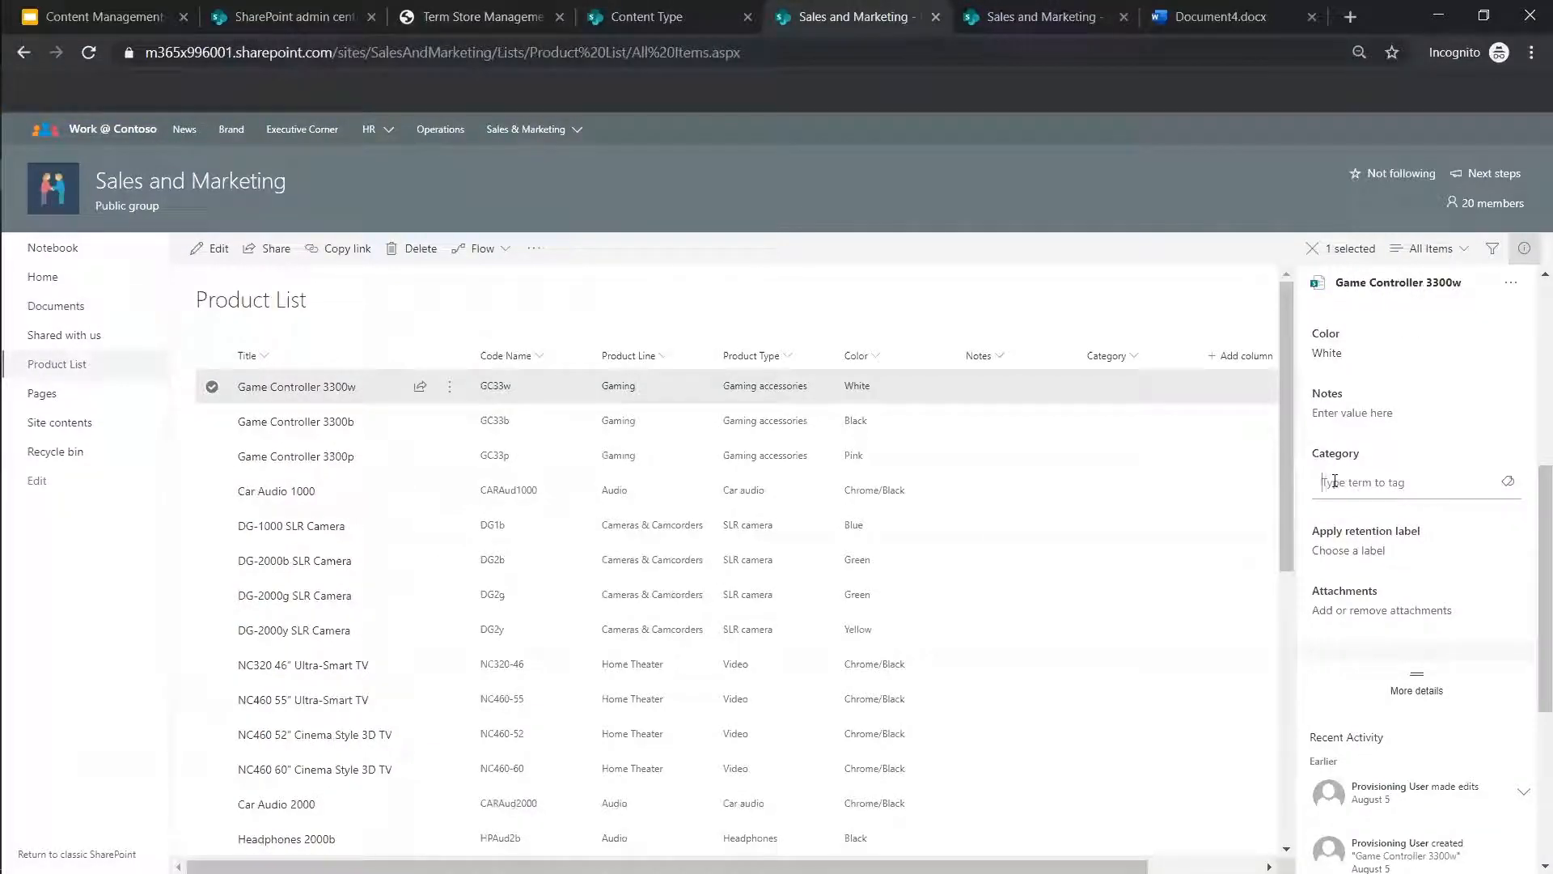
{"action": "type", "text": "hom"}
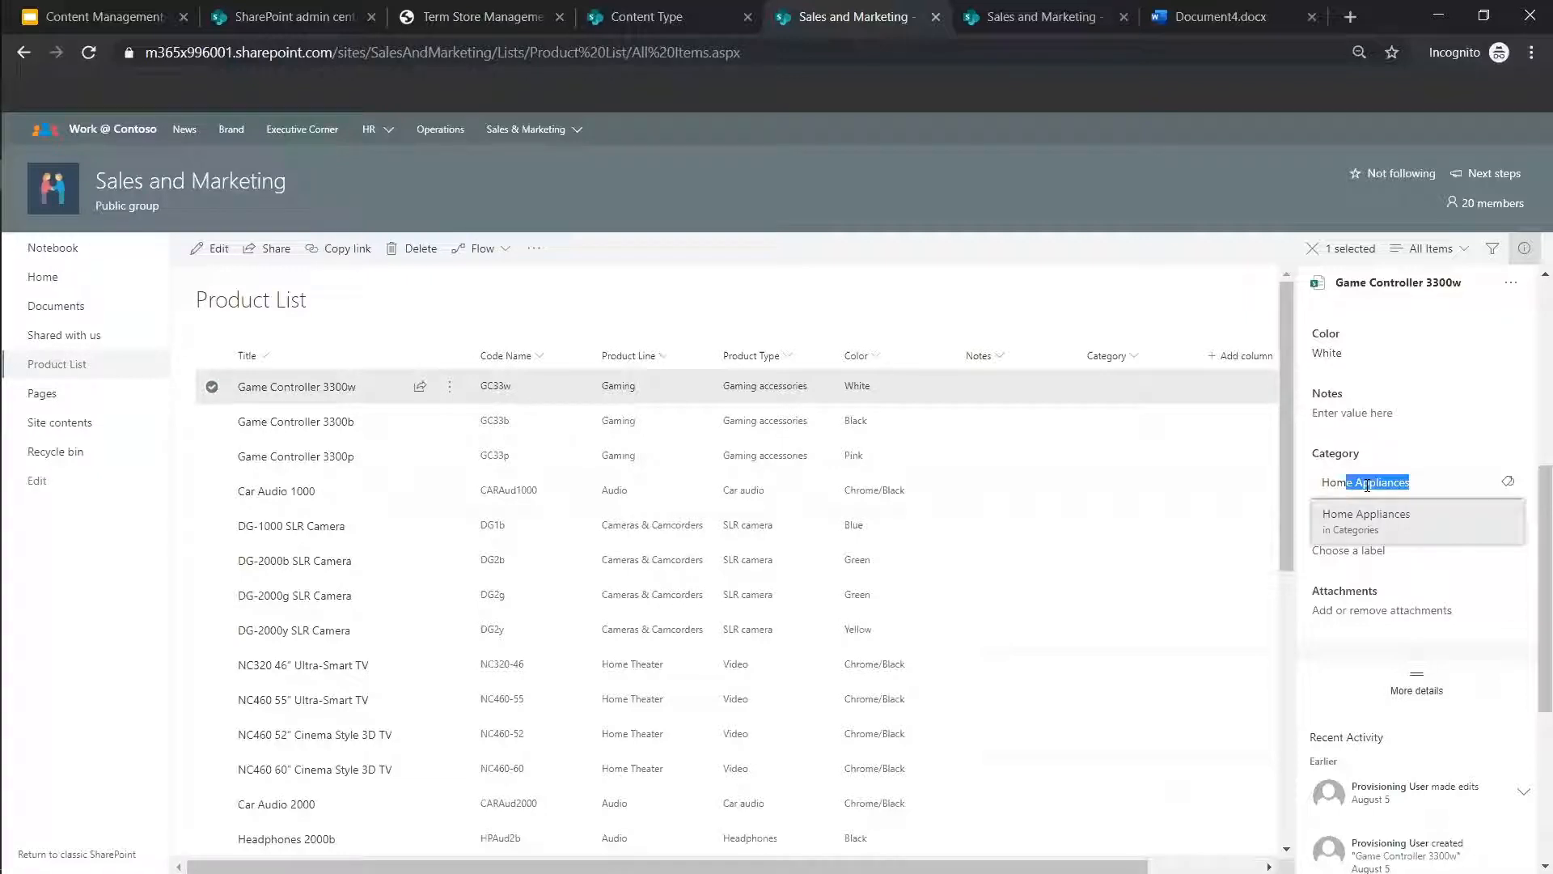
{"action": "left_click", "coordinate": [1406, 482]}
{"action": "key", "text": "Return"}
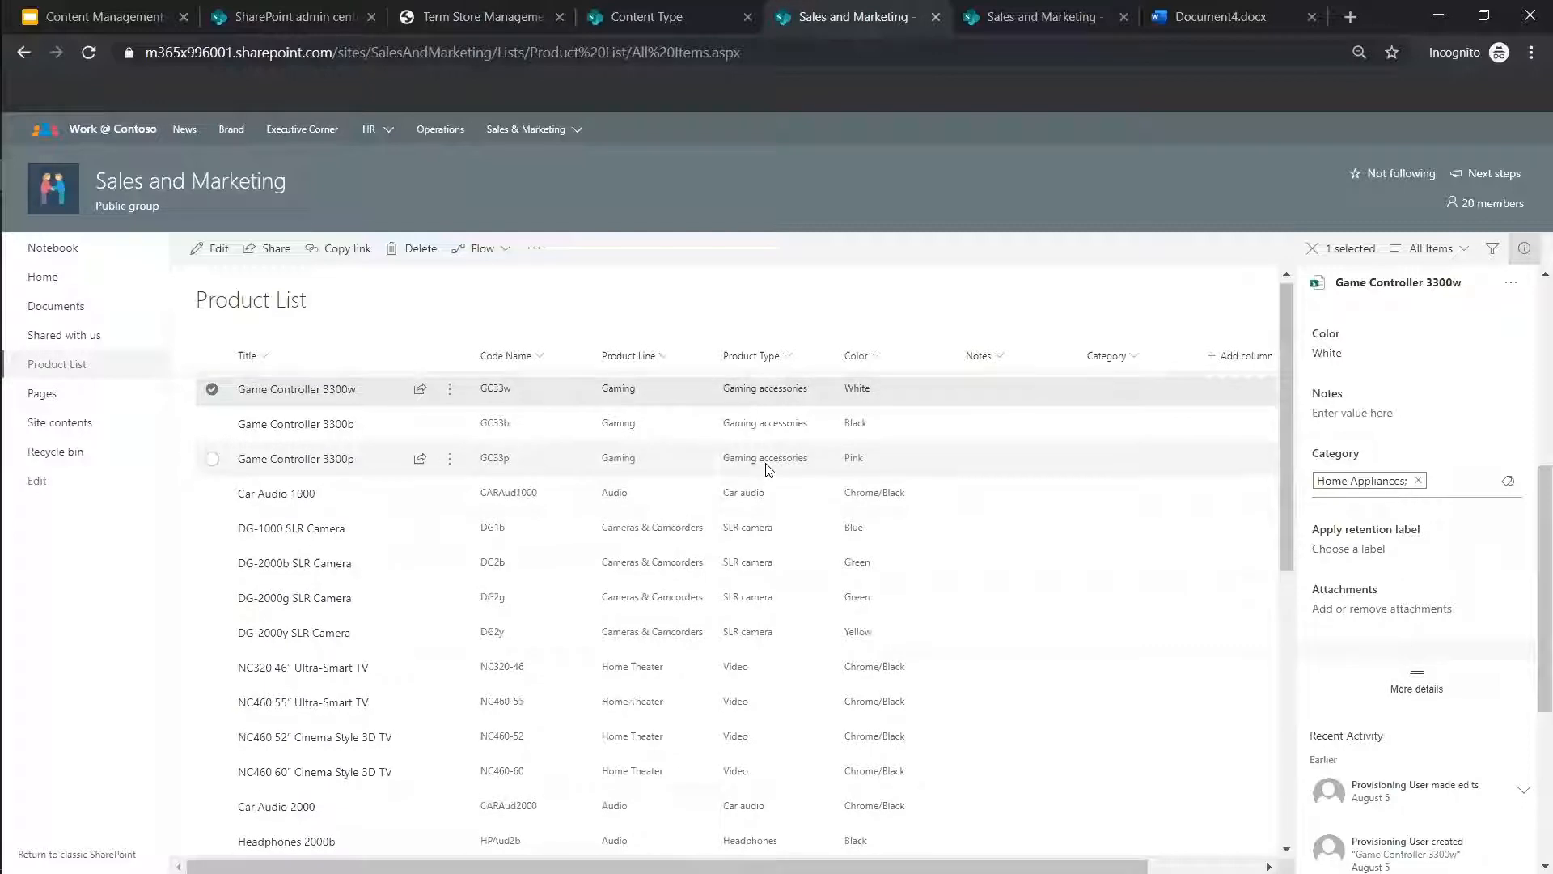
Switch to Document4.docx in Word and examine the link settings of its sharing options
{"action": "left_click", "coordinate": [1204, 26]}
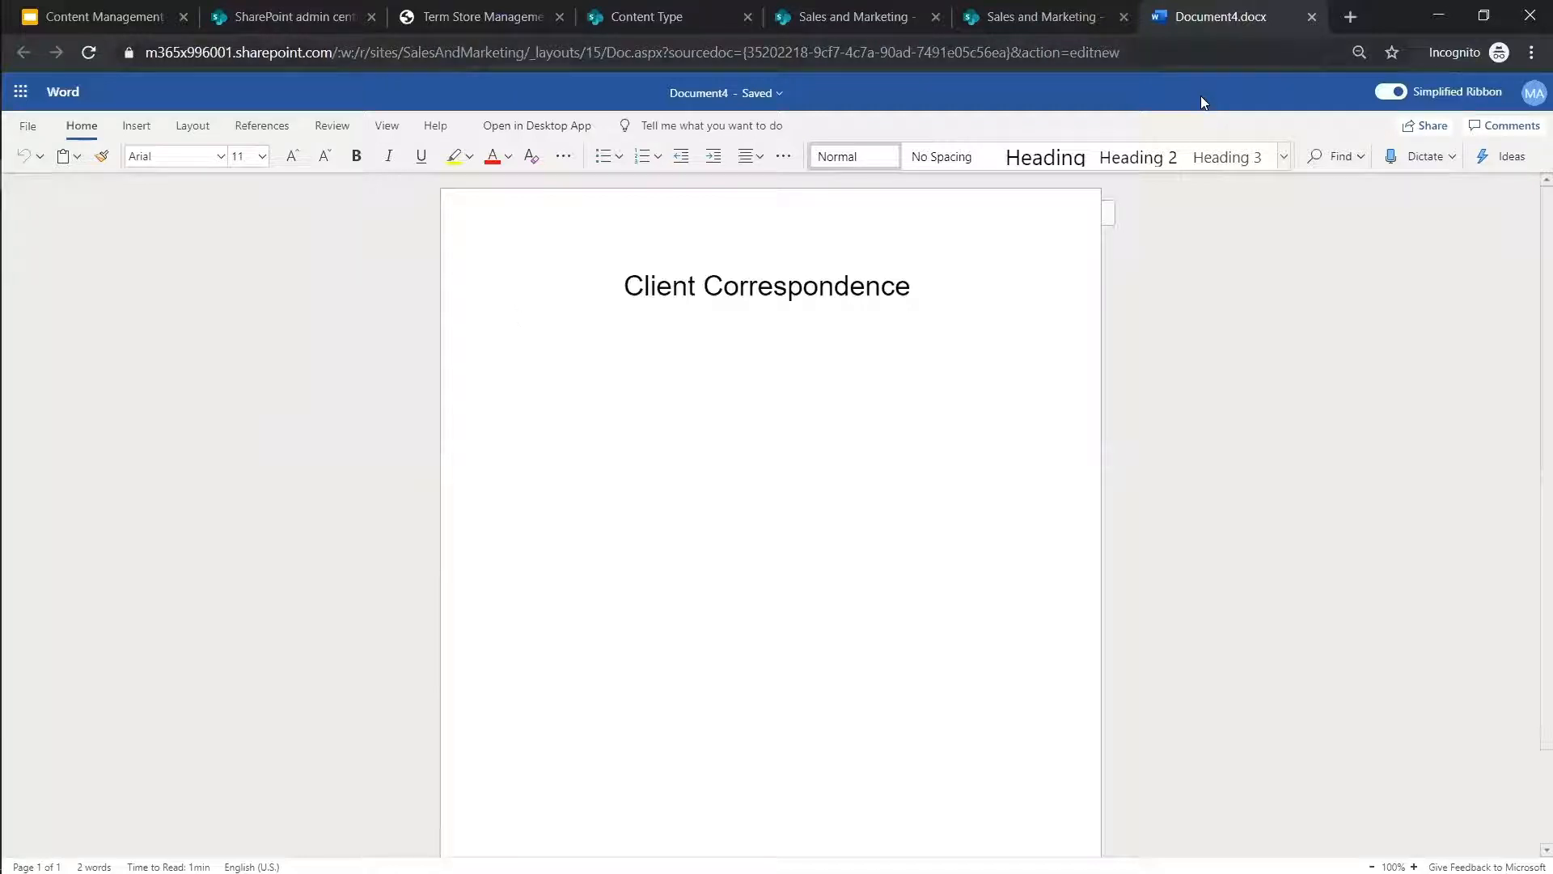
{"action": "left_click", "coordinate": [1413, 128]}
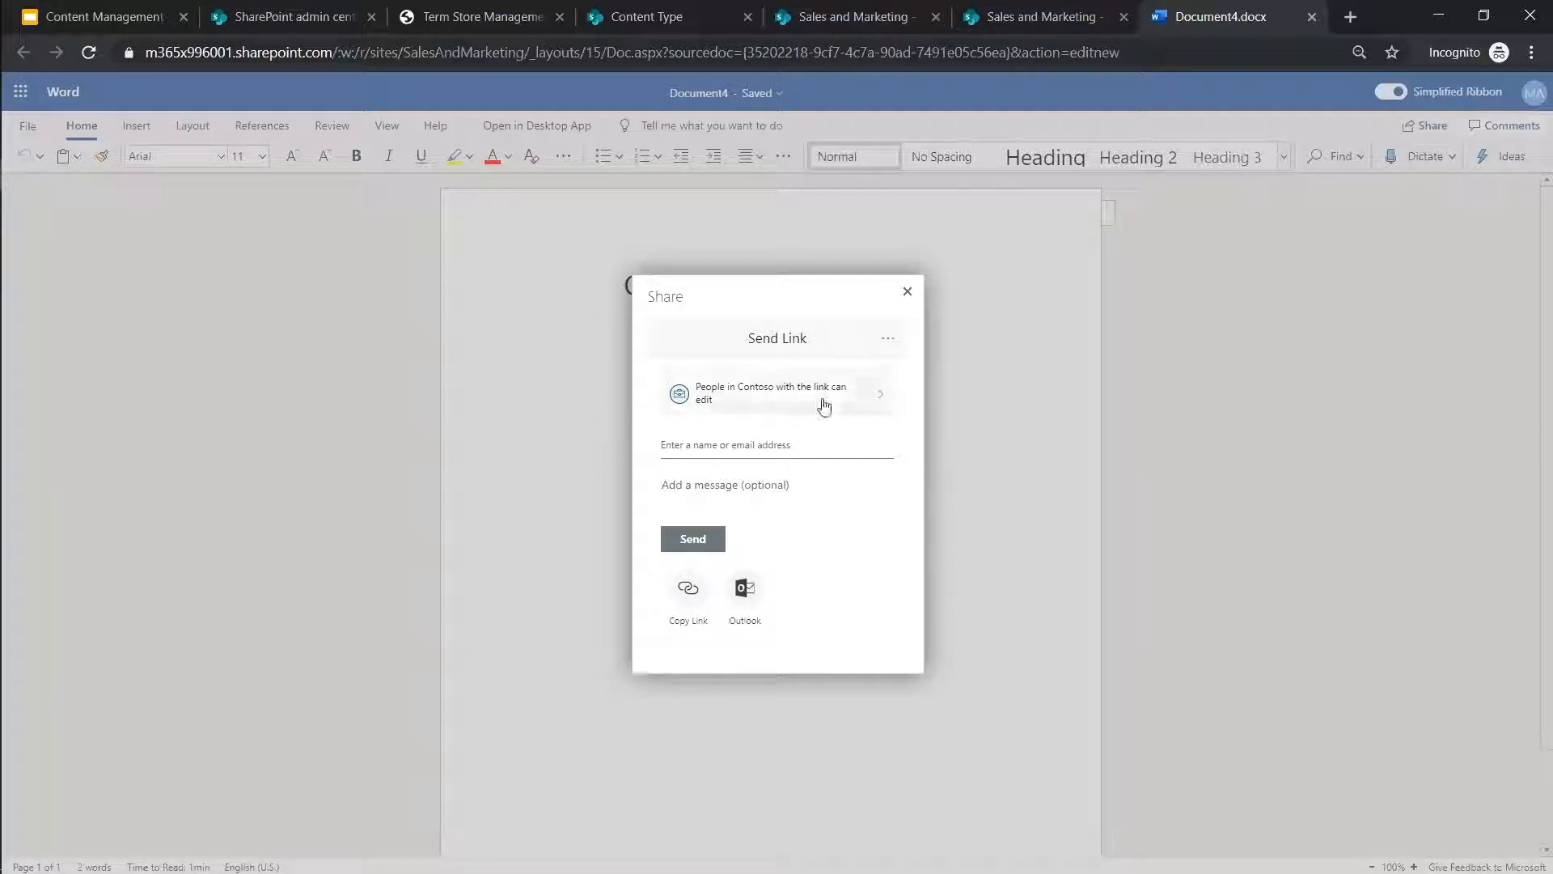
{"action": "left_click", "coordinate": [907, 292]}
{"action": "left_click", "coordinate": [1422, 129]}
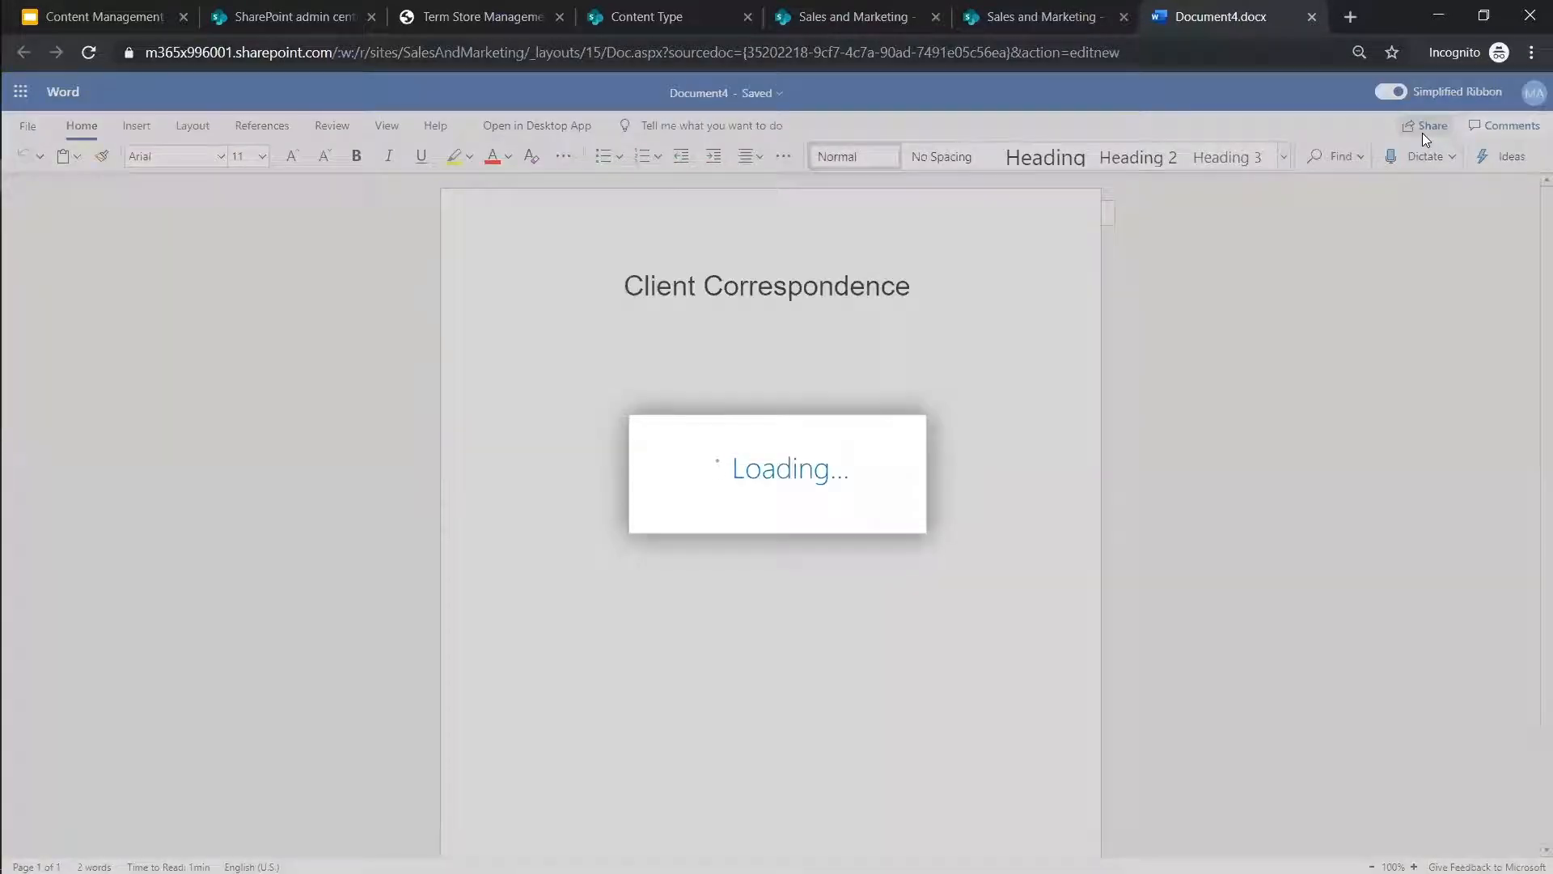
{"action": "left_click", "coordinate": [816, 399]}
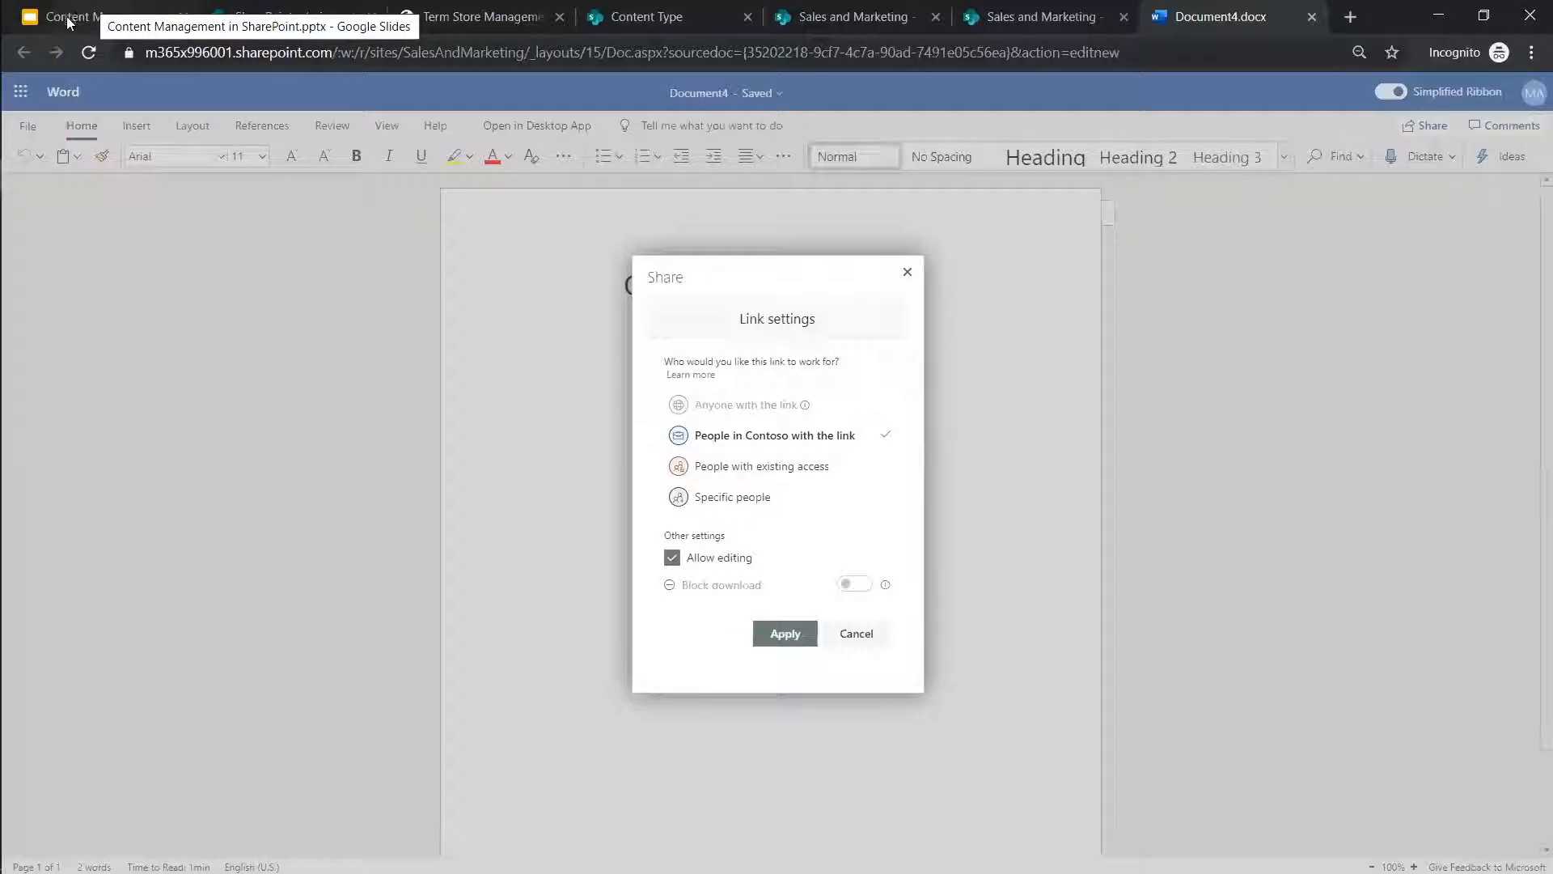
Switch to the Content Management in SharePoint presentation in Google Slides and show slide 9, Content Protection
{"action": "left_click", "coordinate": [101, 12]}
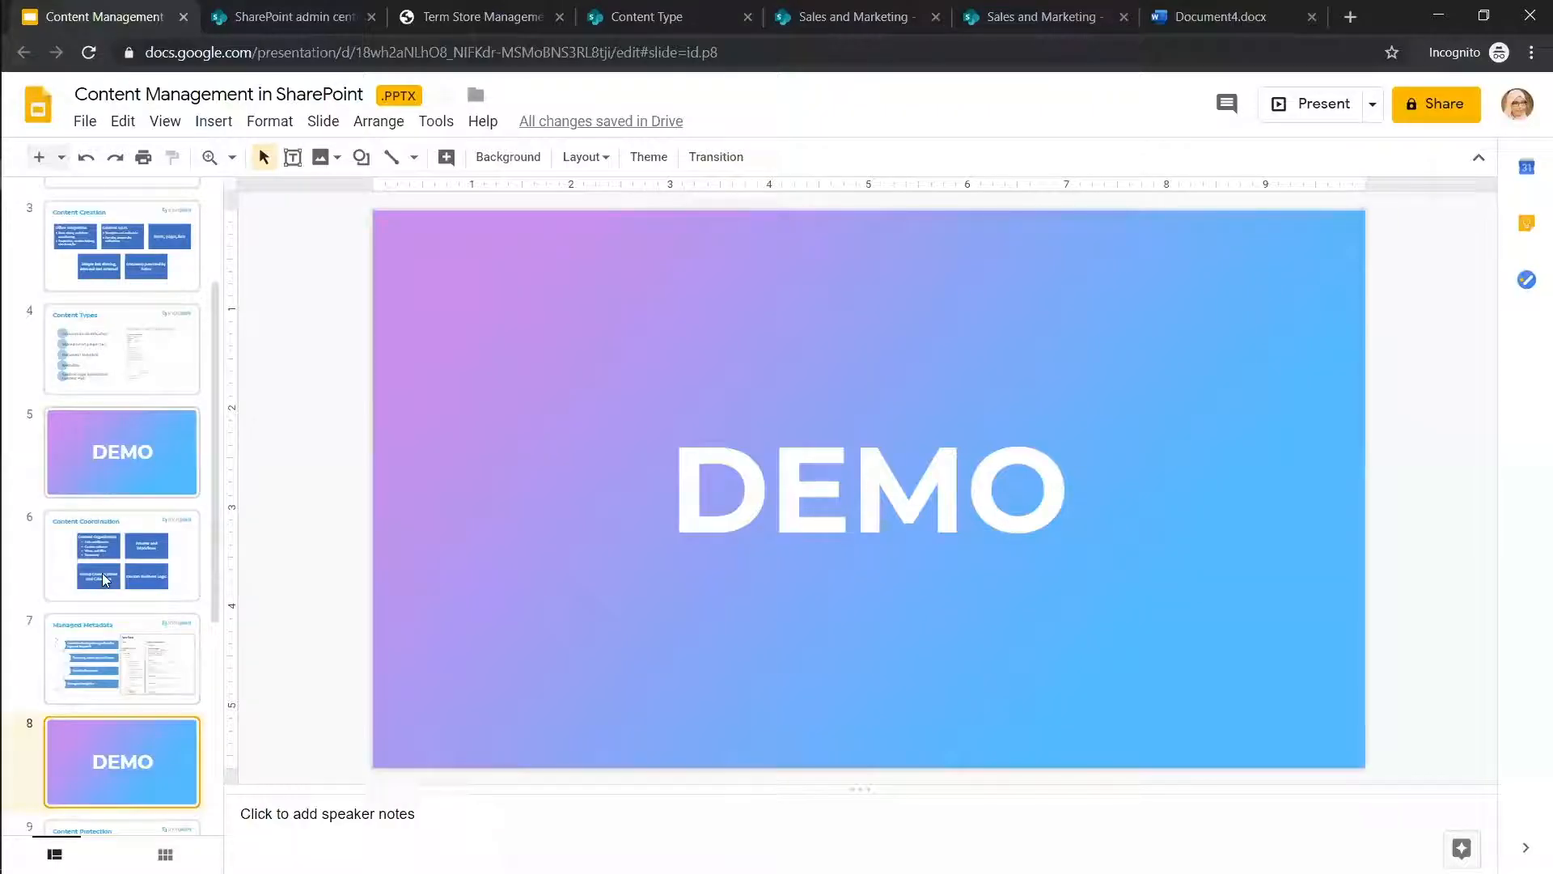
{"action": "scroll", "coordinate": [102, 573], "scroll_direction": "down", "scroll_amount": 5}
{"action": "left_click", "coordinate": [109, 495]}
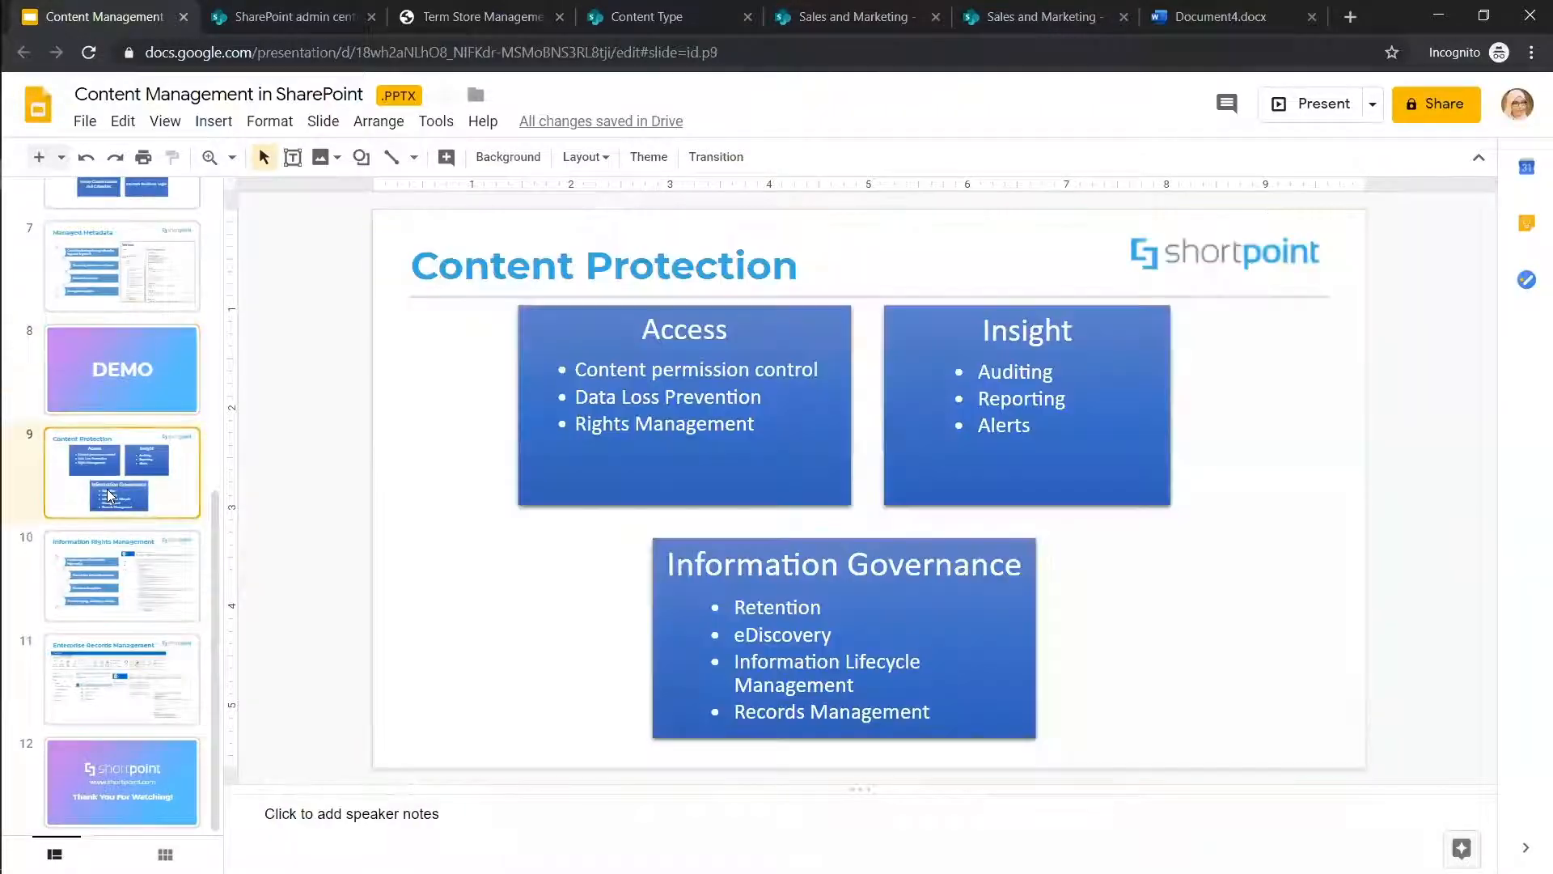